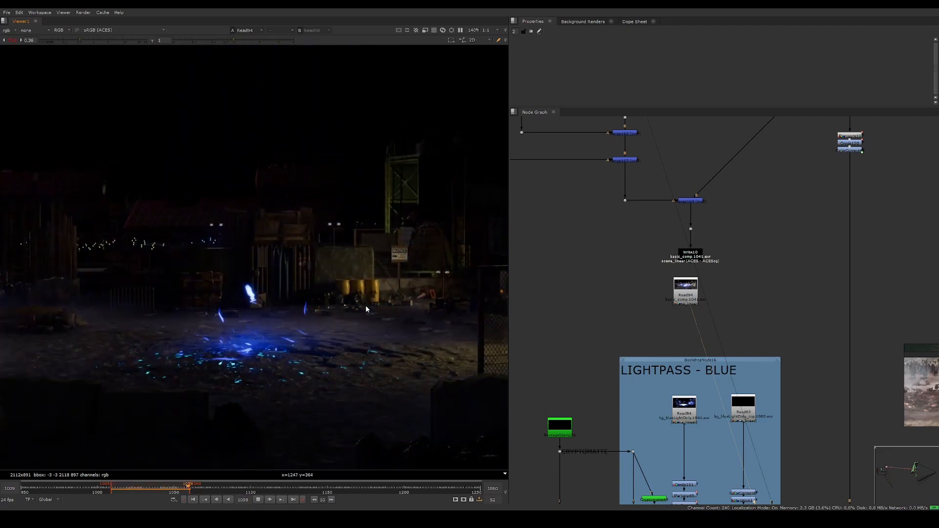
Play back the rendered blue explosion comp and switch to Houdini
{"action": "left_click", "coordinate": [259, 499]}
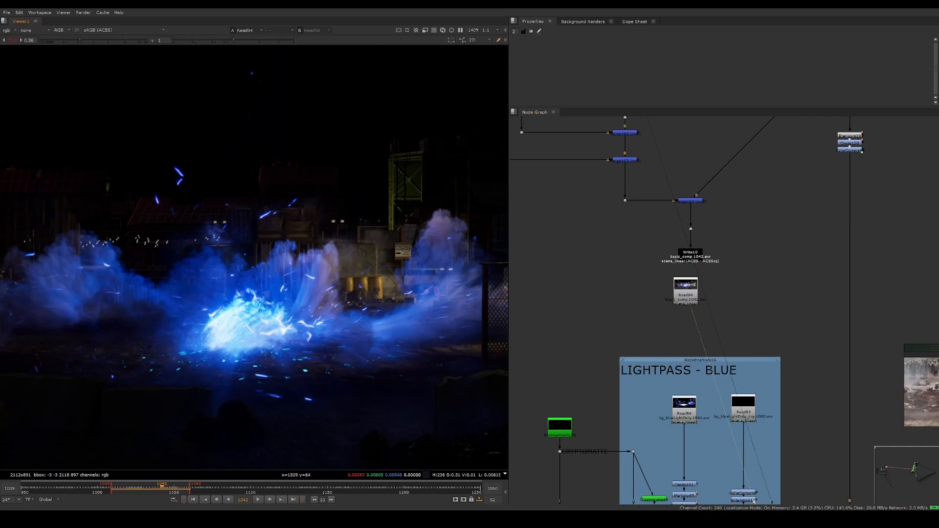
{"action": "mouse_move", "coordinate": [492, 519]}
{"action": "left_click", "coordinate": [492, 479]}
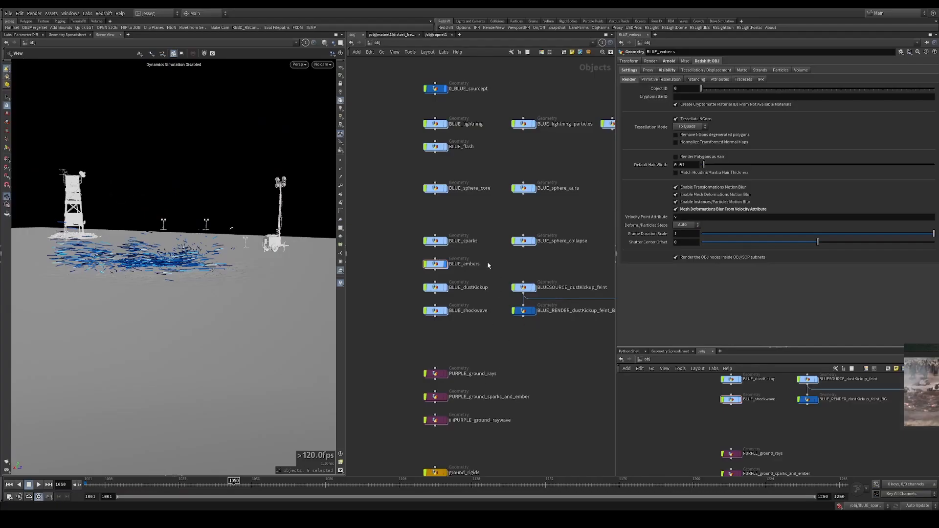
Select the BLUE_sparks geometry and examine its particle motion over the timeline
{"action": "middle_click_drag", "start_coordinate": [480, 227], "coordinate": [485, 254]}
{"action": "left_click", "coordinate": [449, 267]}
{"action": "left_click_drag", "start_coordinate": [140, 222], "coordinate": [148, 232]}
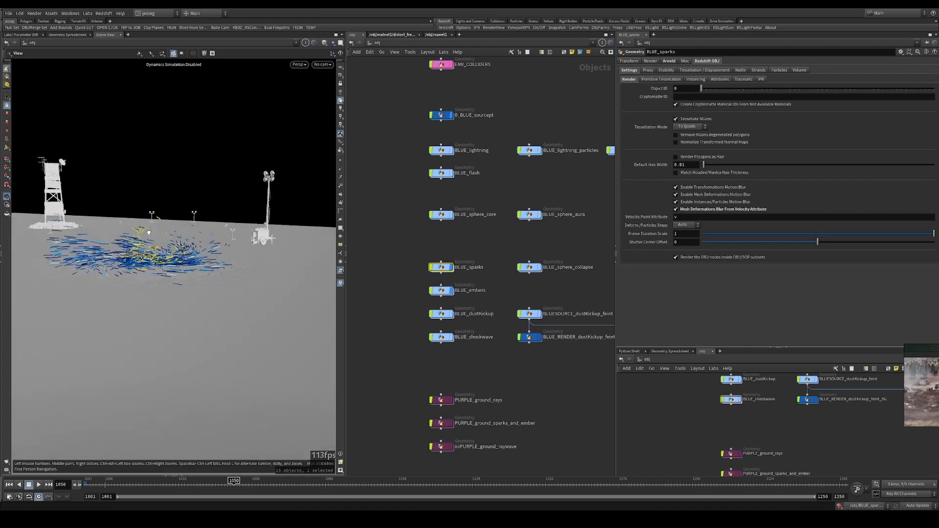
{"action": "left_click_drag", "start_coordinate": [180, 483], "coordinate": [209, 483]}
Select the BLUE_embers geometry and examine how its particles spread across the shot from several angles
{"action": "left_click", "coordinate": [441, 290]}
{"action": "mouse_move", "coordinate": [152, 249]}
{"action": "left_mouse_down"}
{"action": "mouse_move", "coordinate": [139, 243]}
{"action": "mouse_move", "coordinate": [147, 254]}
{"action": "left_mouse_up"}
{"action": "left_click", "coordinate": [141, 436]}
{"action": "left_click", "coordinate": [174, 483]}
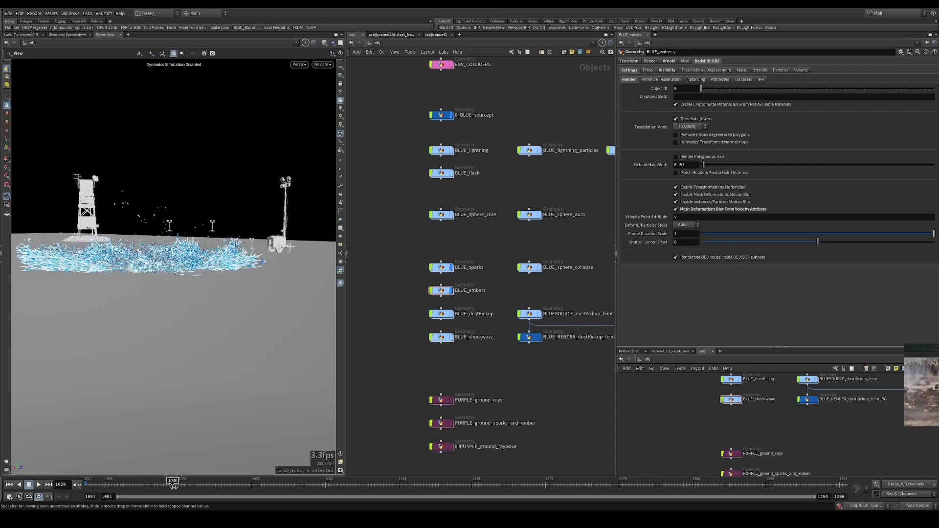
{"action": "left_click_drag", "start_coordinate": [174, 484], "coordinate": [202, 483]}
{"action": "mouse_move", "coordinate": [186, 235]}
{"action": "left_mouse_down"}
{"action": "mouse_move", "coordinate": [197, 274]}
{"action": "mouse_move", "coordinate": [198, 247]}
{"action": "left_mouse_up"}
{"action": "left_click_drag", "start_coordinate": [202, 482], "coordinate": [248, 483]}
{"action": "left_click_drag", "start_coordinate": [238, 327], "coordinate": [196, 259]}
Highlight BLUE_sparks for comparison and go inside the BLUE_embers geometry network
{"action": "left_click", "coordinate": [438, 268]}
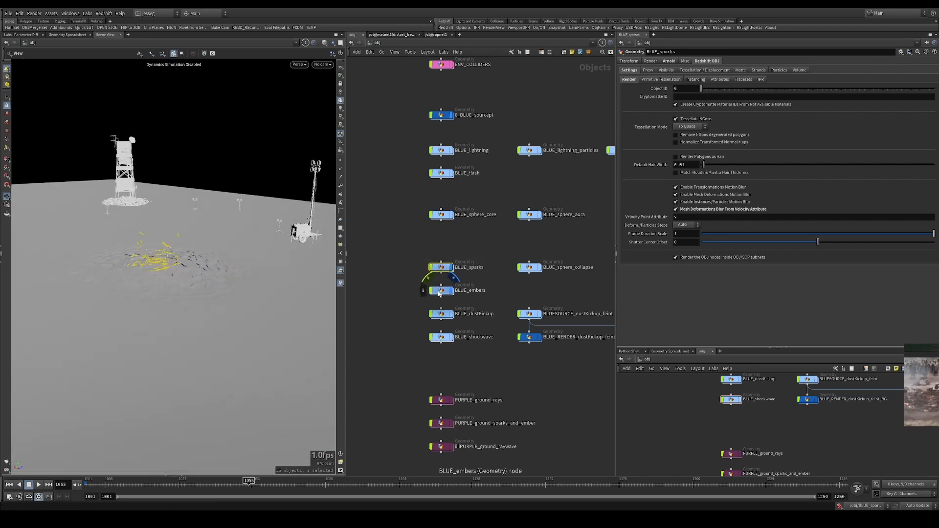
{"action": "left_click", "coordinate": [443, 293]}
{"action": "double_click", "coordinate": [443, 291]}
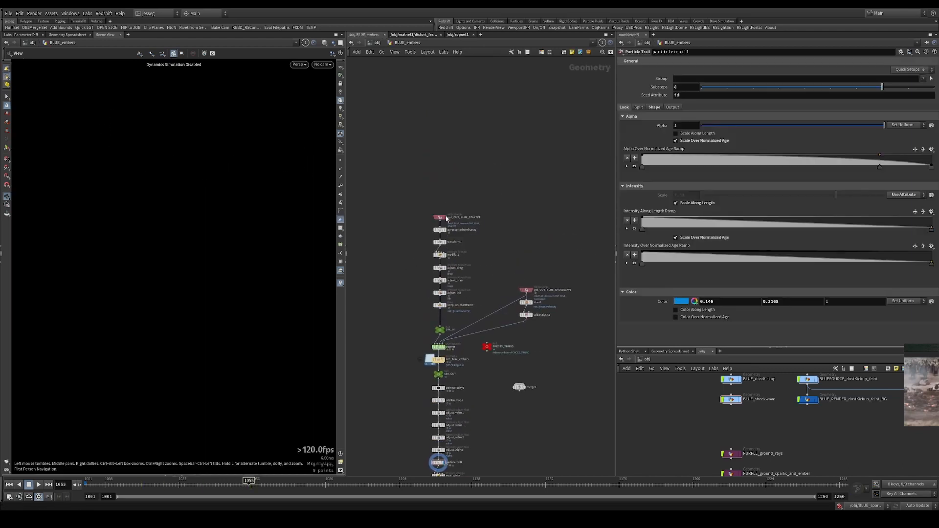
{"action": "scroll", "coordinate": [442, 206], "scroll_direction": "up", "scroll_amount": 2}
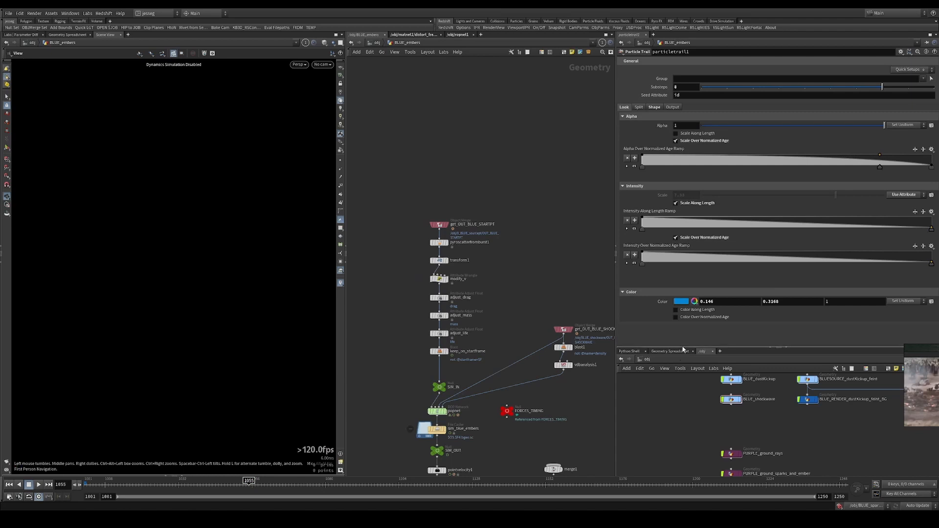
Enlarge the secondary network view and open the BLUE_sparks network in it for comparison
{"action": "left_click_drag", "start_coordinate": [683, 348], "coordinate": [681, 273]}
{"action": "middle_click_drag", "start_coordinate": [722, 318], "coordinate": [709, 379]}
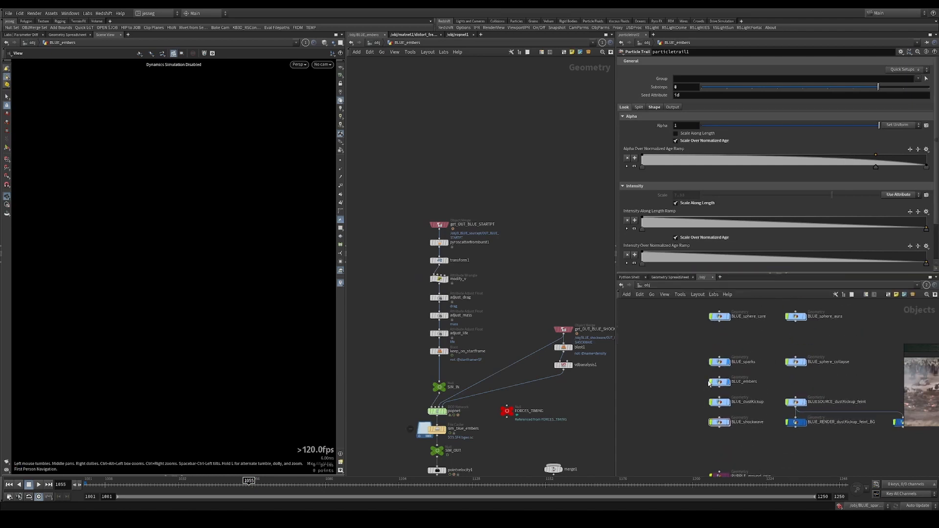
{"action": "left_click", "coordinate": [719, 358]}
{"action": "key", "text": "Escape"}
{"action": "double_click", "coordinate": [719, 362]}
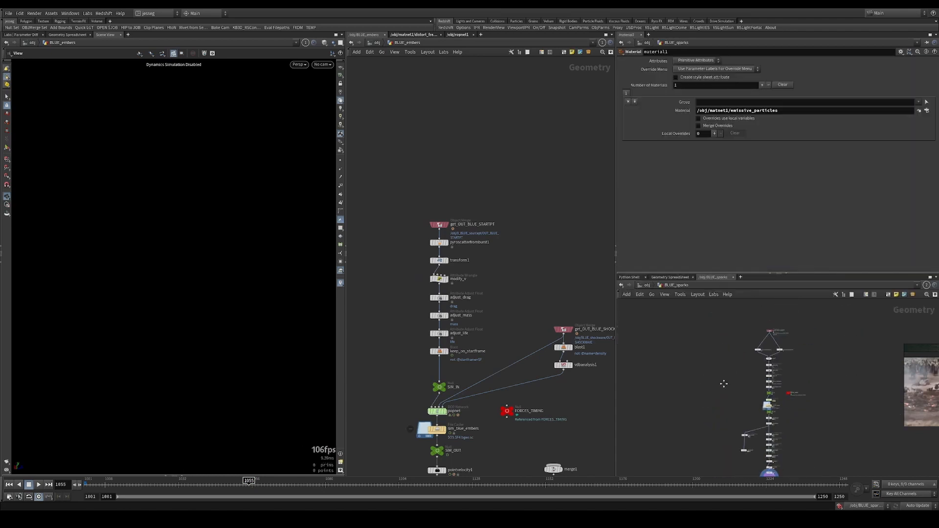
Display the get_OUT_BLUE_STARTPT node in BLUE_embers and inspect its geometry information
{"action": "left_click", "coordinate": [453, 224]}
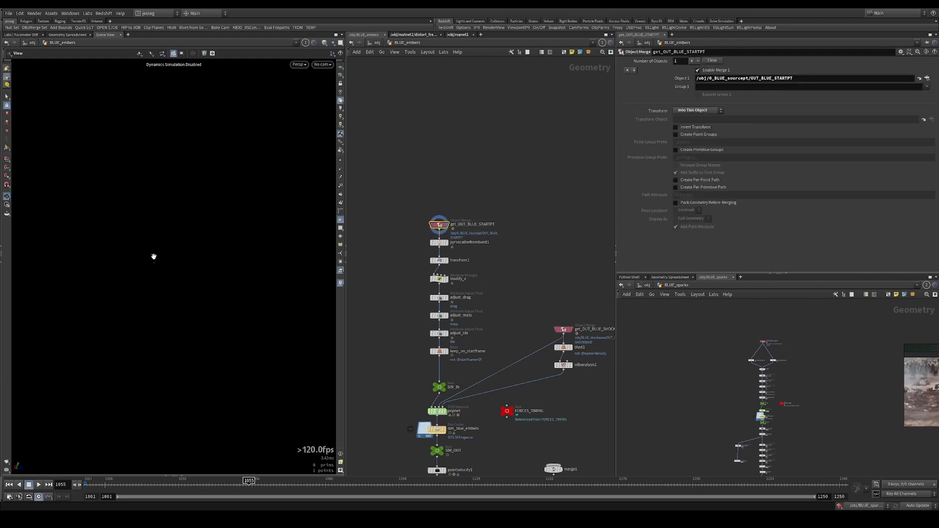
{"action": "left_click_drag", "start_coordinate": [332, 77], "coordinate": [216, 276]}
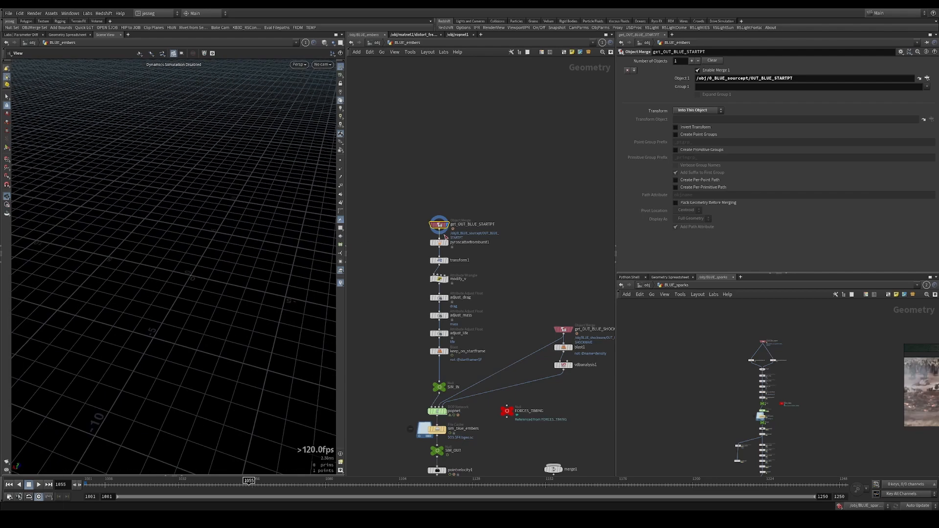
{"action": "scroll", "coordinate": [432, 220], "scroll_direction": "up", "scroll_amount": 2}
{"action": "middle_click", "coordinate": [440, 226]}
{"action": "left_click_drag", "start_coordinate": [523, 190], "coordinate": [395, 243]}
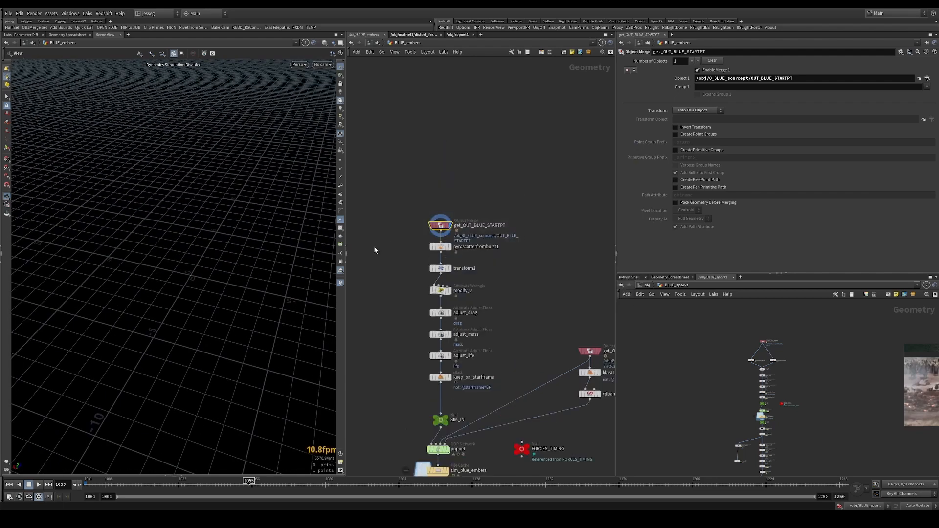
{"action": "left_click_drag", "start_coordinate": [195, 288], "coordinate": [189, 260]}
{"action": "middle_click_drag", "start_coordinate": [443, 220], "coordinate": [447, 223]}
{"action": "middle_click", "coordinate": [446, 224]}
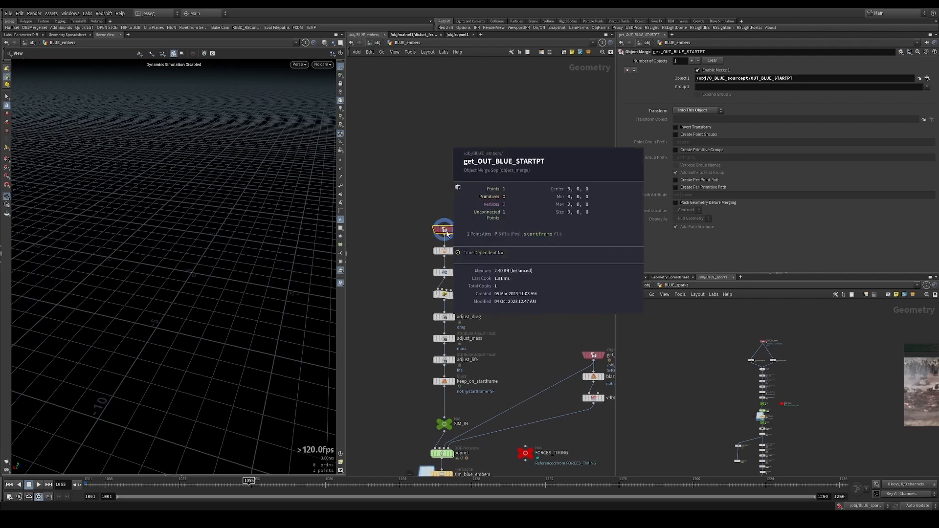
Display pyroscatterfromburst1 in BLUE_embers and compare its burst shape and output attributes with the scatter node of the same name in BLUE_sparks
{"action": "left_click", "coordinate": [444, 251]}
{"action": "left_click_drag", "start_coordinate": [196, 286], "coordinate": [199, 253]}
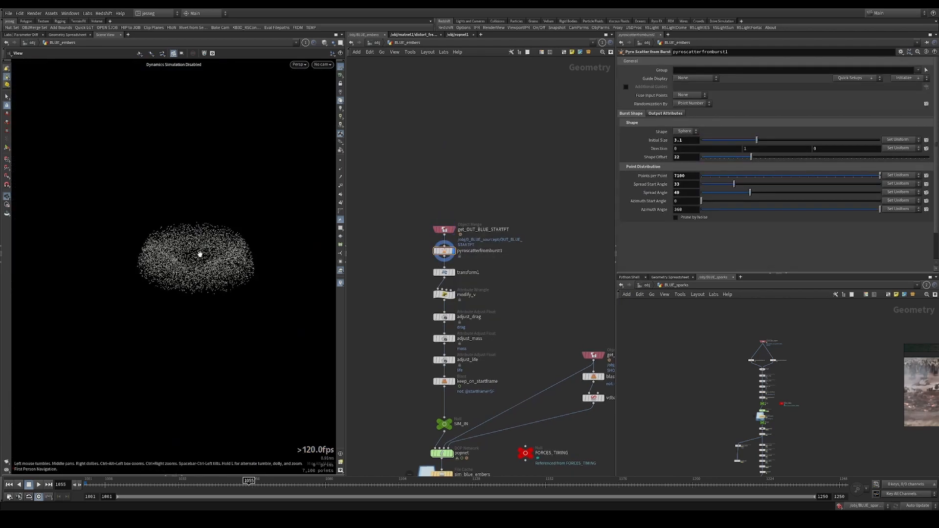
{"action": "scroll", "coordinate": [779, 374], "scroll_direction": "up", "scroll_amount": 5}
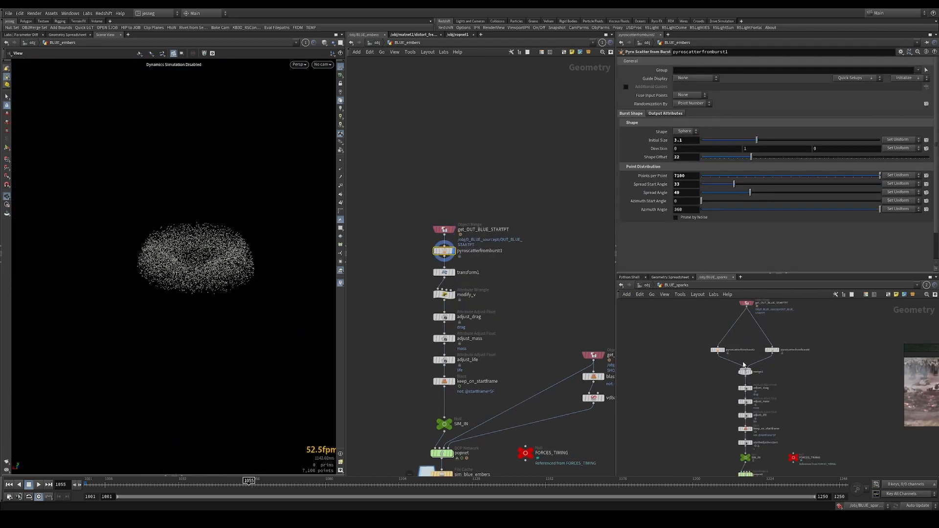
{"action": "left_click", "coordinate": [680, 331]}
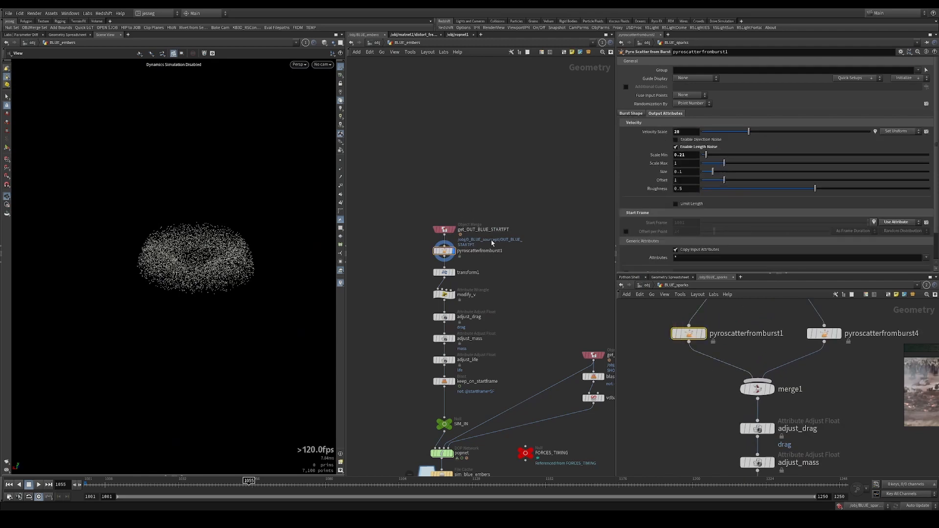
{"action": "left_click", "coordinate": [447, 250]}
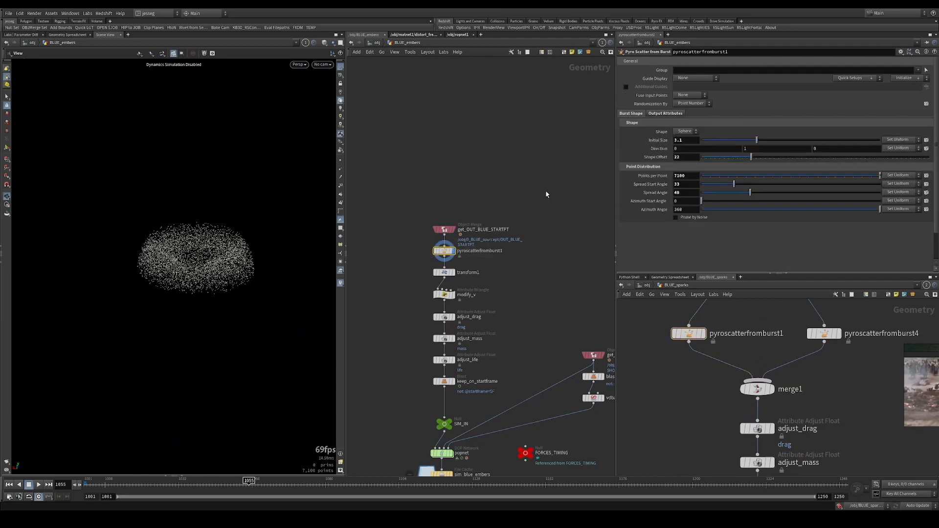
{"action": "left_click", "coordinate": [657, 114]}
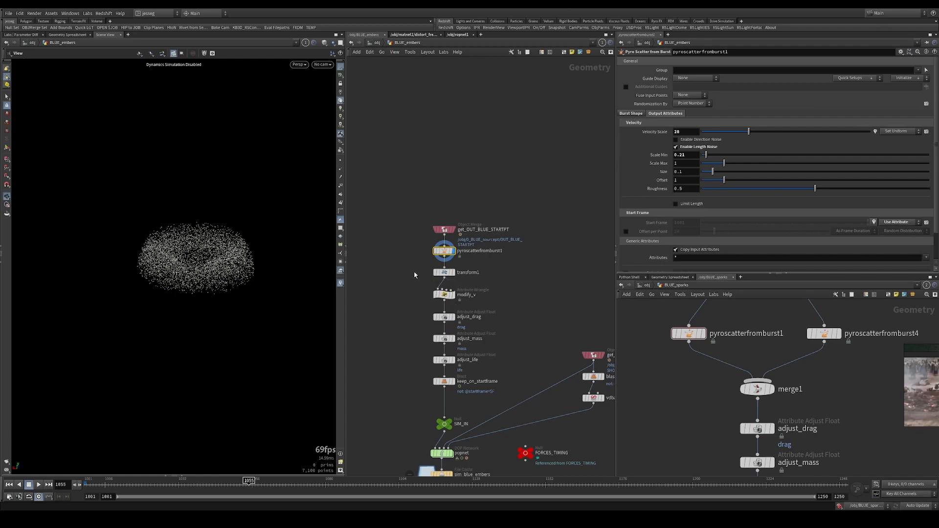
{"action": "scroll", "coordinate": [679, 188], "scroll_direction": "down", "scroll_amount": 1}
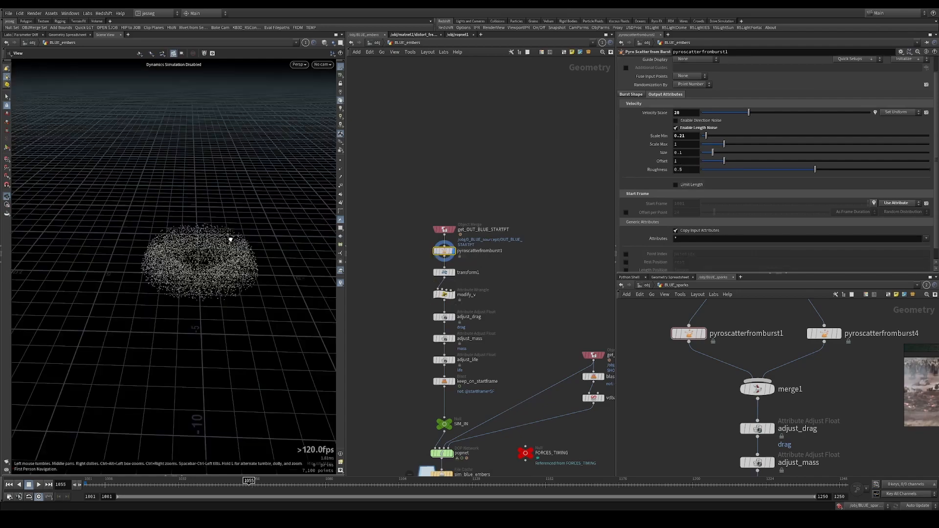
Look through cam12 and display the transform1 points with their velocity trails hidden
{"action": "left_click_drag", "start_coordinate": [244, 260], "coordinate": [164, 296]}
{"action": "left_click", "coordinate": [323, 65]}
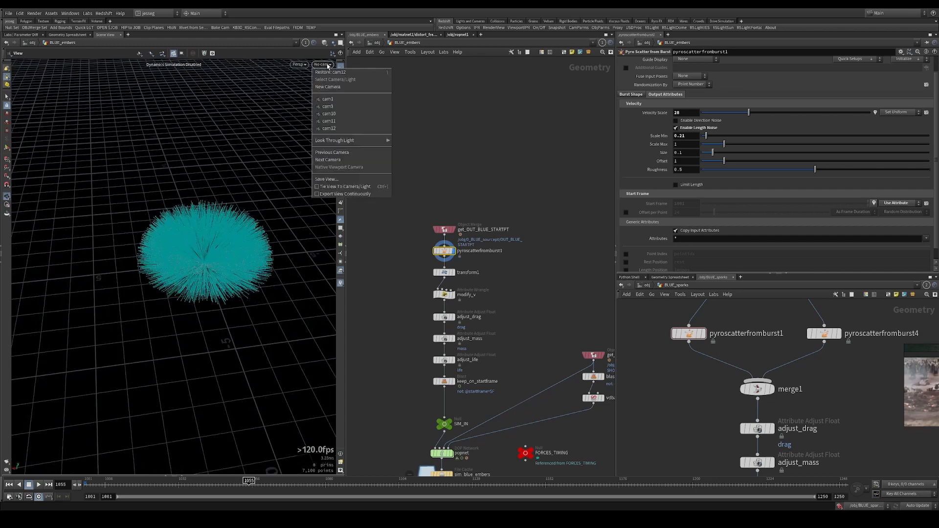
{"action": "left_click", "coordinate": [334, 132]}
{"action": "left_click_drag", "start_coordinate": [398, 261], "coordinate": [441, 275]}
{"action": "key", "text": "r"}
{"action": "left_click", "coordinate": [340, 180]}
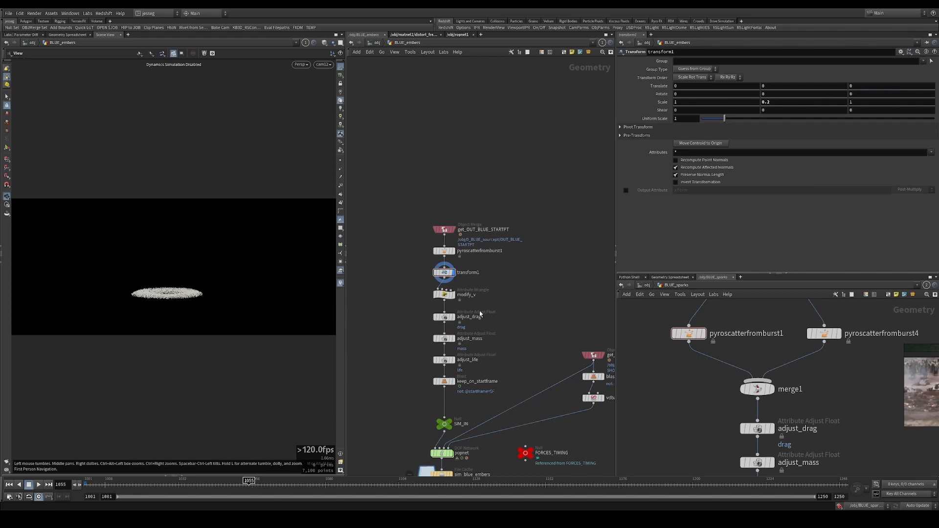
Show the velocity trails on transform1 and examine them from a free perspective view
{"action": "left_click_drag", "start_coordinate": [420, 288], "coordinate": [389, 282]}
{"action": "left_click", "coordinate": [340, 178]}
{"action": "left_click_drag", "start_coordinate": [205, 274], "coordinate": [186, 345]}
{"action": "right_click_drag", "start_coordinate": [186, 344], "coordinate": [222, 329]}
Display the modify_v wrangle and examine its vertical velocity reduction from a low angle
{"action": "left_click", "coordinate": [443, 295]}
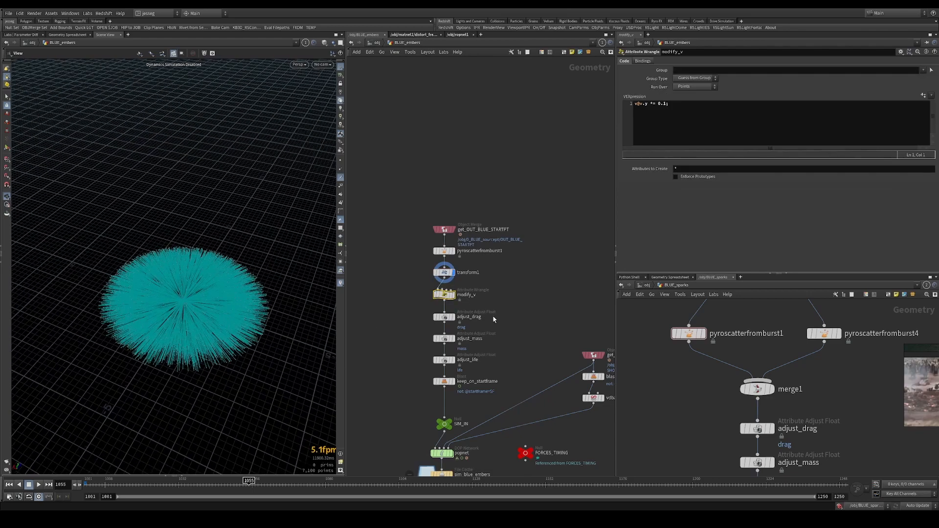
{"action": "key", "text": "r"}
{"action": "left_click_drag", "start_coordinate": [306, 325], "coordinate": [186, 316]}
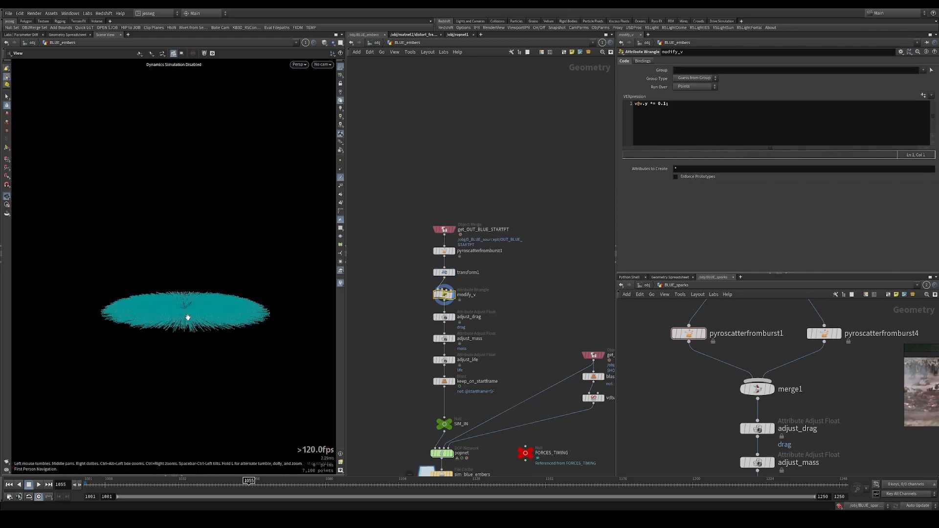
{"action": "right_click_drag", "start_coordinate": [187, 316], "coordinate": [203, 310]}
{"action": "mouse_move", "coordinate": [204, 310]}
{"action": "left_mouse_down"}
{"action": "mouse_move", "coordinate": [236, 285]}
{"action": "mouse_move", "coordinate": [140, 295]}
{"action": "mouse_move", "coordinate": [236, 263]}
{"action": "mouse_move", "coordinate": [192, 284]}
{"action": "mouse_move", "coordinate": [180, 279]}
{"action": "mouse_move", "coordinate": [176, 329]}
{"action": "mouse_move", "coordinate": [102, 314]}
{"action": "left_mouse_up"}
{"action": "mouse_move", "coordinate": [230, 268]}
{"action": "left_mouse_down"}
{"action": "mouse_move", "coordinate": [156, 265]}
{"action": "mouse_move", "coordinate": [121, 278]}
{"action": "left_mouse_up"}
Compare the velocity trails of transform1 with those of modify_v by displaying each node in turn
{"action": "left_click", "coordinate": [444, 273]}
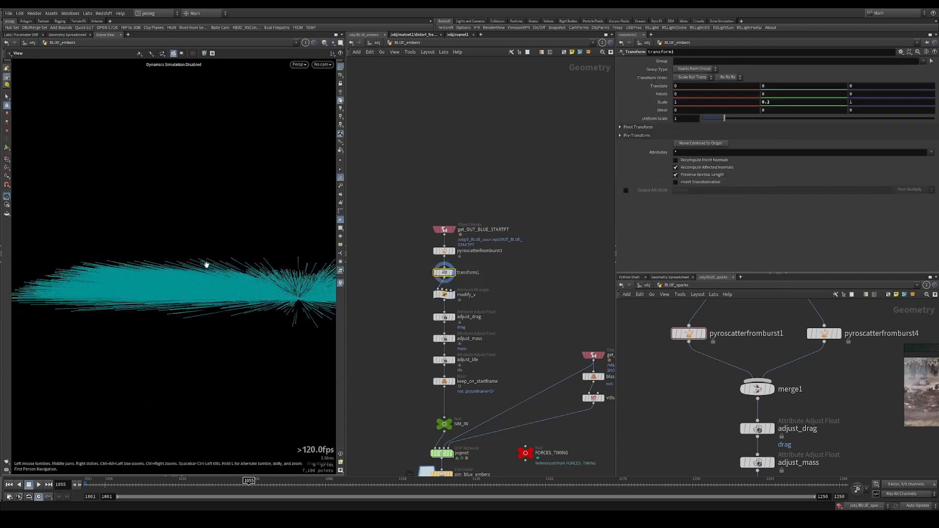
{"action": "left_click_drag", "start_coordinate": [207, 265], "coordinate": [180, 296]}
{"action": "left_click", "coordinate": [452, 295]}
Select the adjust_drag to keep_on_startframe nodes in BLUE_embers and compare them with the matching chain in BLUE_sparks
{"action": "middle_click_drag", "start_coordinate": [509, 312], "coordinate": [511, 258]}
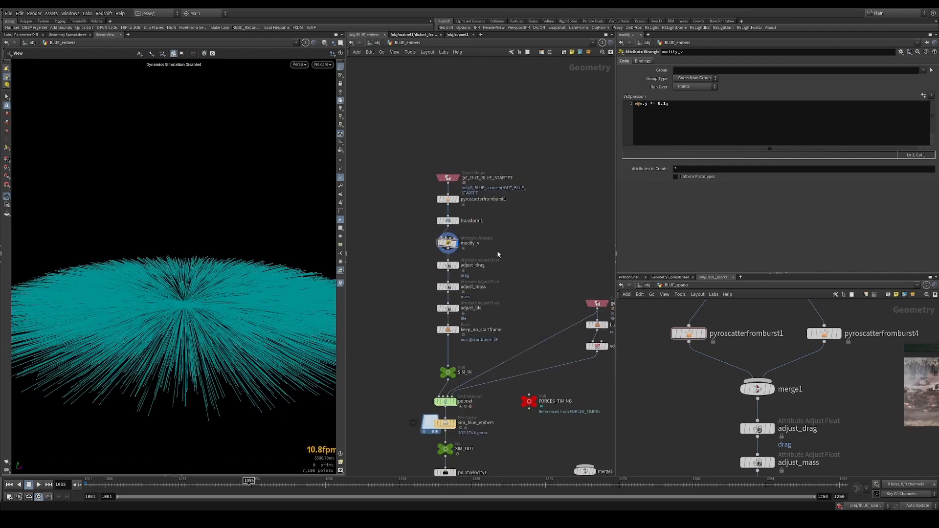
{"action": "left_click_drag", "start_coordinate": [496, 251], "coordinate": [430, 353]}
{"action": "middle_click_drag", "start_coordinate": [413, 285], "coordinate": [395, 259]}
{"action": "scroll", "coordinate": [733, 395], "scroll_direction": "down", "scroll_amount": 3}
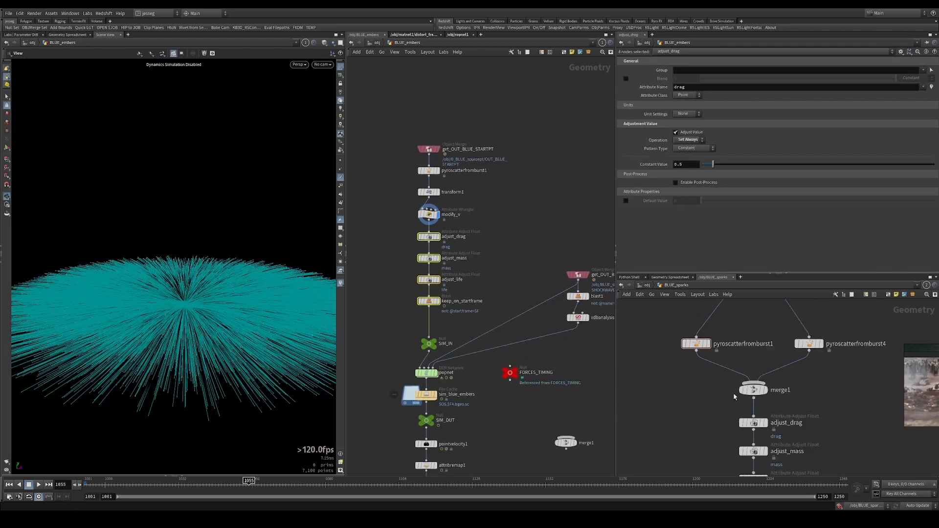
{"action": "middle_click_drag", "start_coordinate": [710, 438], "coordinate": [691, 343]}
{"action": "scroll", "coordinate": [700, 356], "scroll_direction": "down", "scroll_amount": 1}
{"action": "left_click_drag", "start_coordinate": [705, 323], "coordinate": [761, 402]}
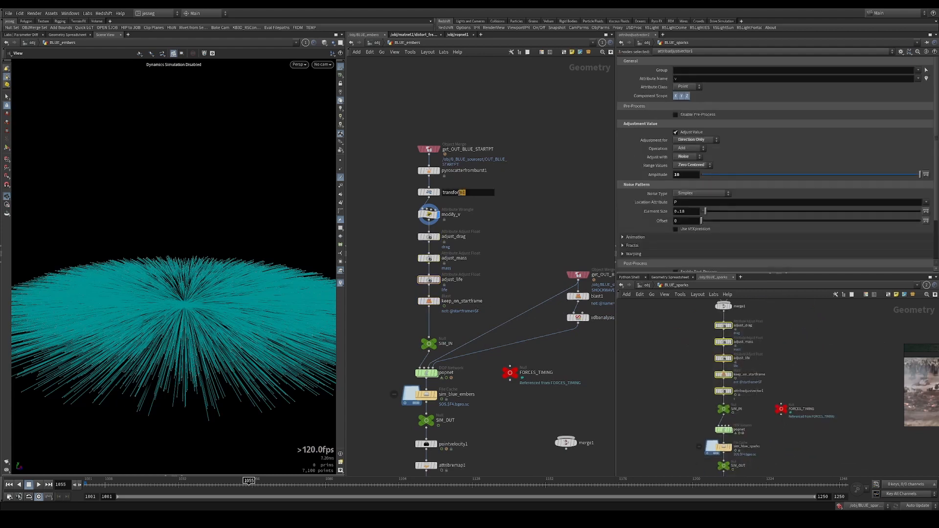
Review the Quick Setups presets of pyroscatterfromburst1 in BLUE_embers, including Simulated Particles
{"action": "left_click", "coordinate": [428, 171]}
{"action": "scroll", "coordinate": [863, 88], "scroll_direction": "up", "scroll_amount": 2}
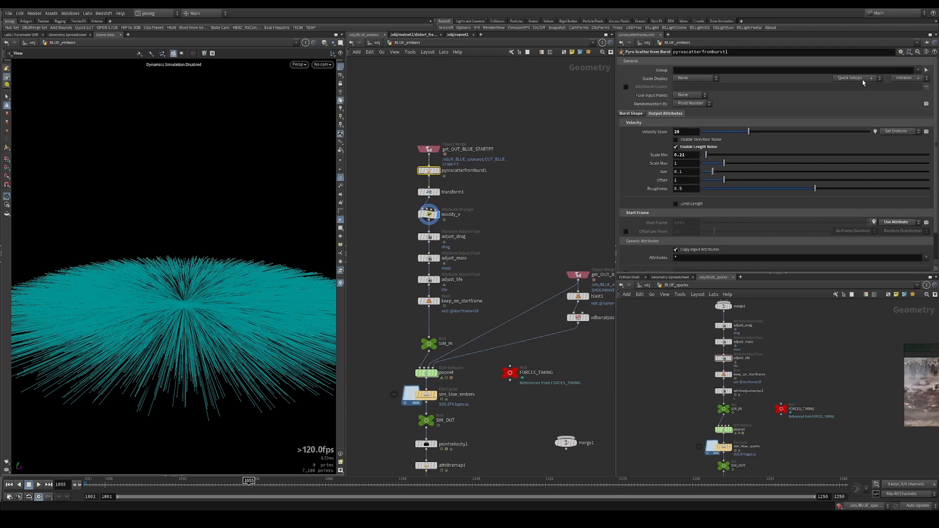
{"action": "left_click", "coordinate": [861, 79]}
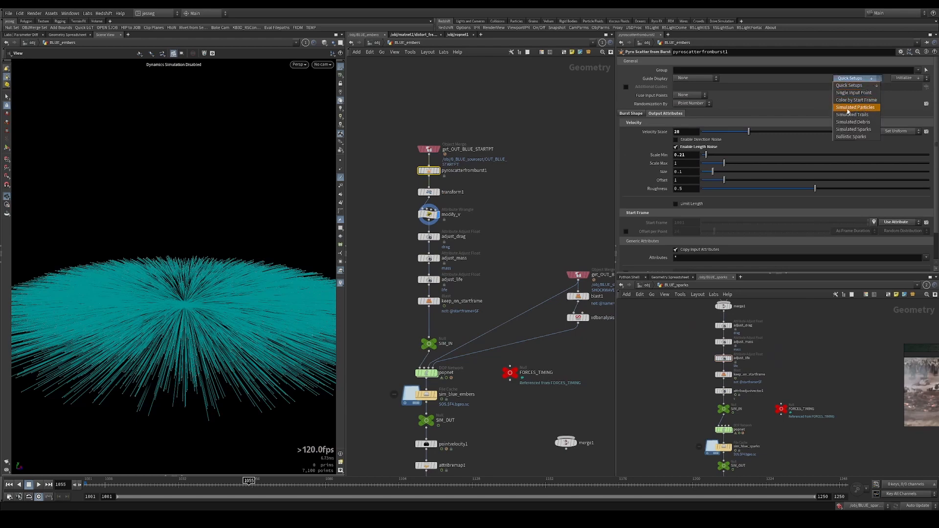
{"action": "left_click", "coordinate": [855, 107]}
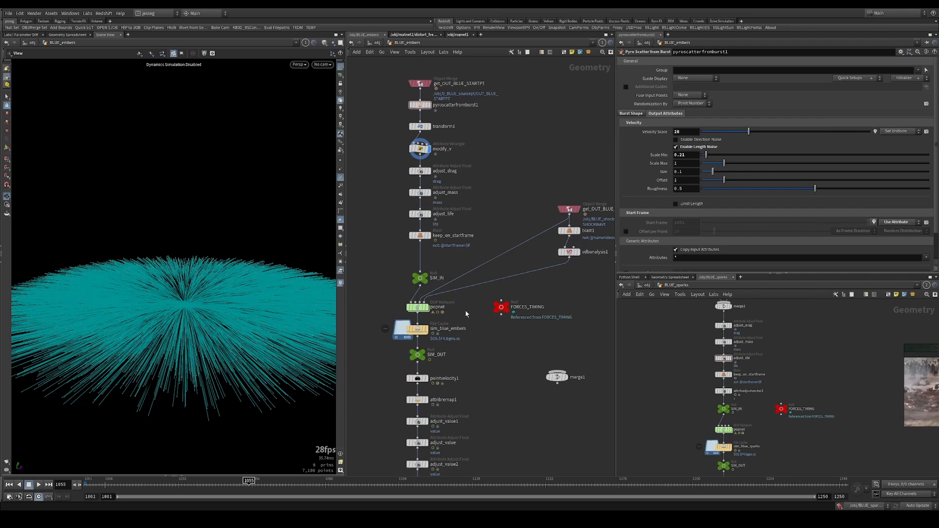
Display the BLUE_embers popnet at frame 1001 and go inside it to view its POP force nodes
{"action": "left_click", "coordinate": [428, 307]}
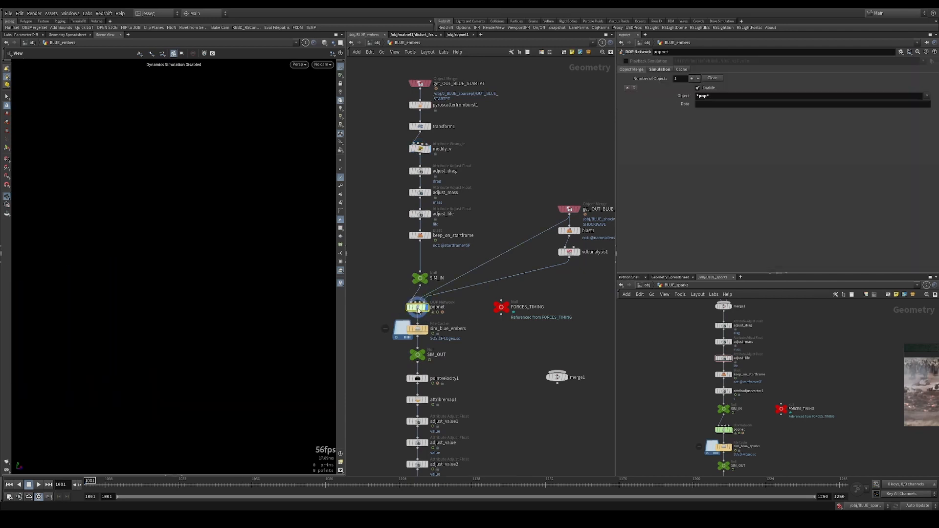
{"action": "double_click", "coordinate": [417, 307]}
{"action": "left_click_drag", "start_coordinate": [434, 98], "coordinate": [547, 423]}
{"action": "left_click_drag", "start_coordinate": [492, 288], "coordinate": [502, 218]}
{"action": "middle_click_drag", "start_coordinate": [556, 360], "coordinate": [512, 360]}
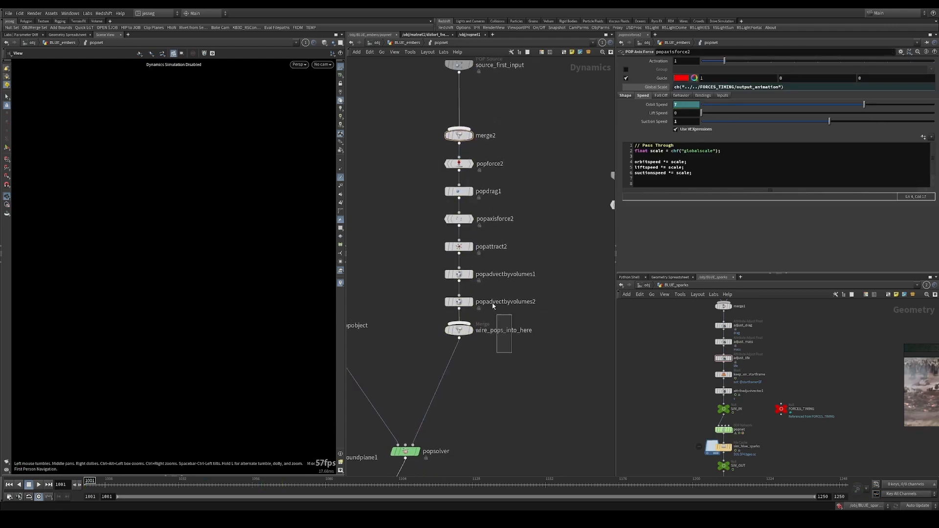
Move the node chain from popforce2 to wire_pops_into_here further down, away from merge2
{"action": "left_click_drag", "start_coordinate": [513, 355], "coordinate": [460, 227]}
{"action": "left_click", "coordinate": [500, 194]}
{"action": "middle_click_drag", "start_coordinate": [501, 193], "coordinate": [501, 247]}
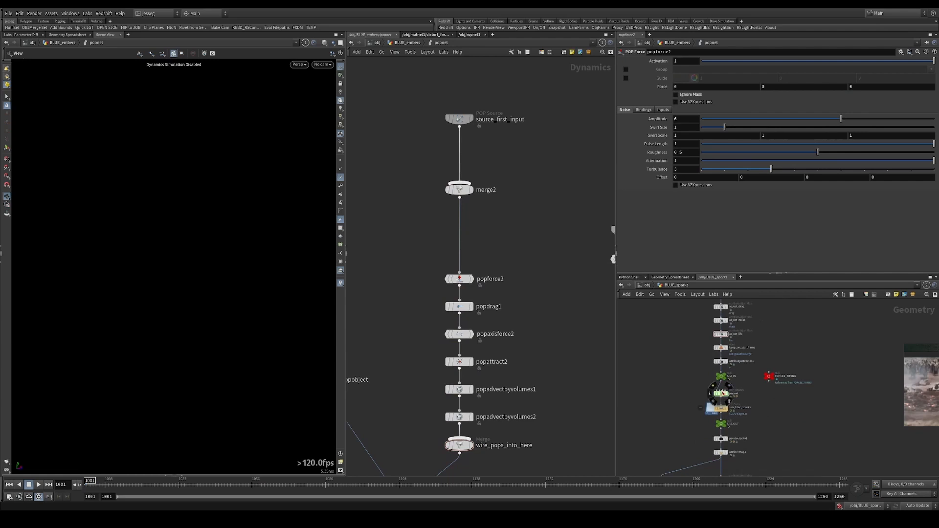
Open the BLUE_sparks popnet in the secondary network view and frame its POP force chain for comparison
{"action": "double_click", "coordinate": [724, 429]}
{"action": "middle_click_drag", "start_coordinate": [791, 363], "coordinate": [763, 370]}
{"action": "scroll", "coordinate": [763, 369], "scroll_direction": "up", "scroll_amount": 3}
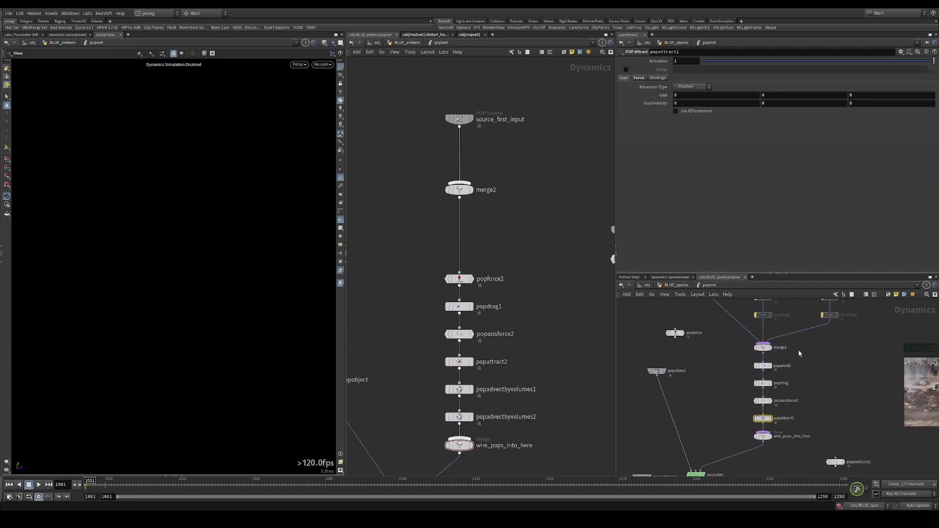
{"action": "scroll", "coordinate": [766, 375], "scroll_direction": "down", "scroll_amount": 2}
{"action": "scroll", "coordinate": [784, 368], "scroll_direction": "up", "scroll_amount": 3}
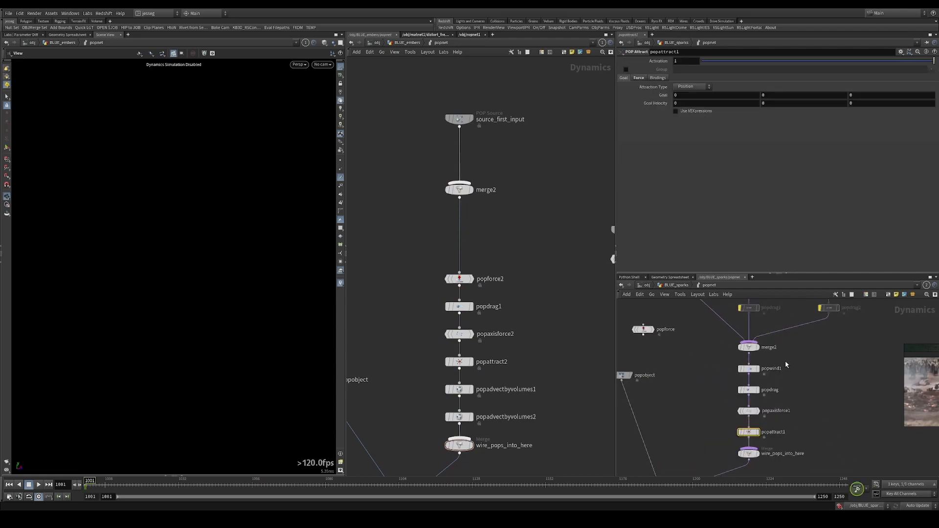
Compare the popwind1 settings in BLUE_sparks with those of popforce2 and popdrag1 in BLUE_embers
{"action": "left_click_drag", "start_coordinate": [785, 362], "coordinate": [721, 397]}
{"action": "middle_click_drag", "start_coordinate": [720, 396], "coordinate": [724, 385]}
{"action": "left_click", "coordinate": [754, 358]}
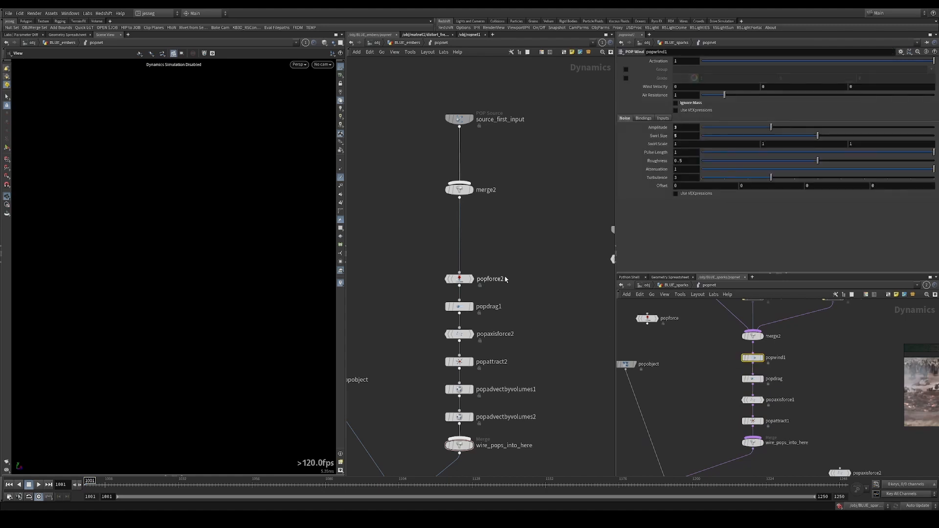
{"action": "left_click_drag", "start_coordinate": [499, 296], "coordinate": [437, 275]}
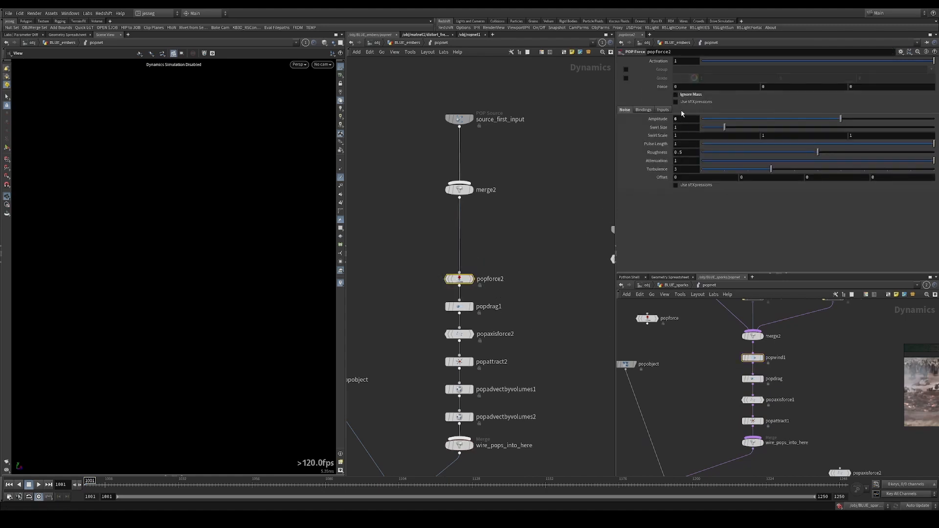
{"action": "left_click", "coordinate": [489, 307]}
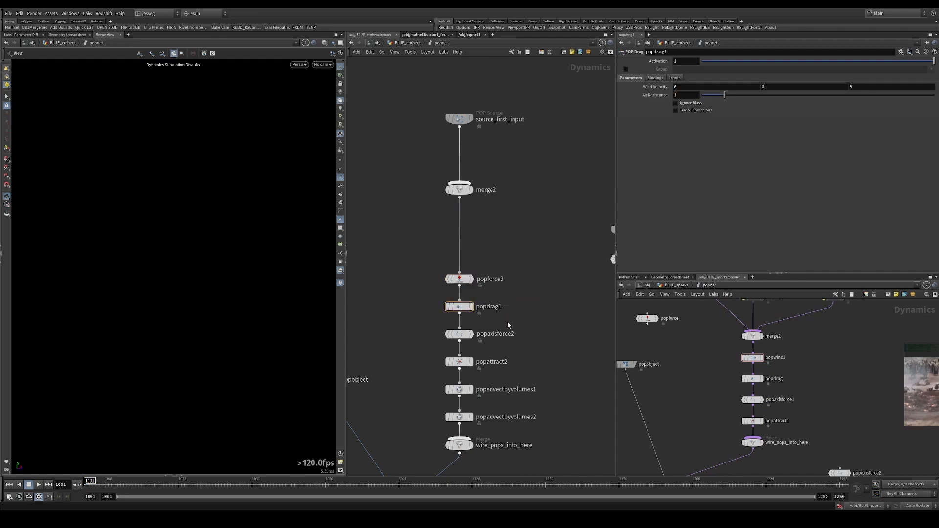
Compare the axis force shape settings of popaxisforce2 in BLUE_embers with popaxisforce1 in BLUE_sparks
{"action": "left_click_drag", "start_coordinate": [503, 321], "coordinate": [404, 356]}
{"action": "middle_click_drag", "start_coordinate": [495, 245], "coordinate": [497, 193]}
{"action": "middle_click_drag", "start_coordinate": [537, 264], "coordinate": [545, 204]}
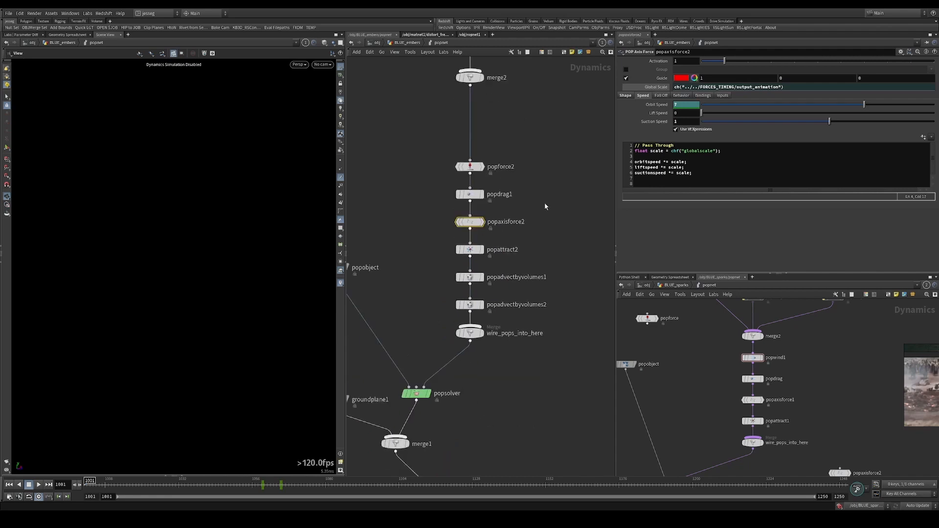
{"action": "left_click", "coordinate": [500, 221]}
{"action": "left_click", "coordinate": [421, 232]}
{"action": "left_click", "coordinate": [626, 96]}
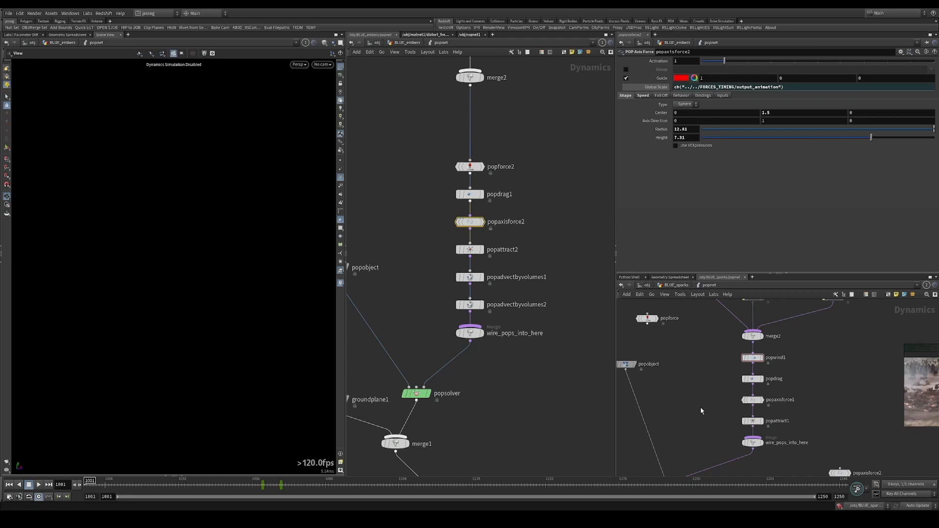
{"action": "left_click", "coordinate": [761, 400]}
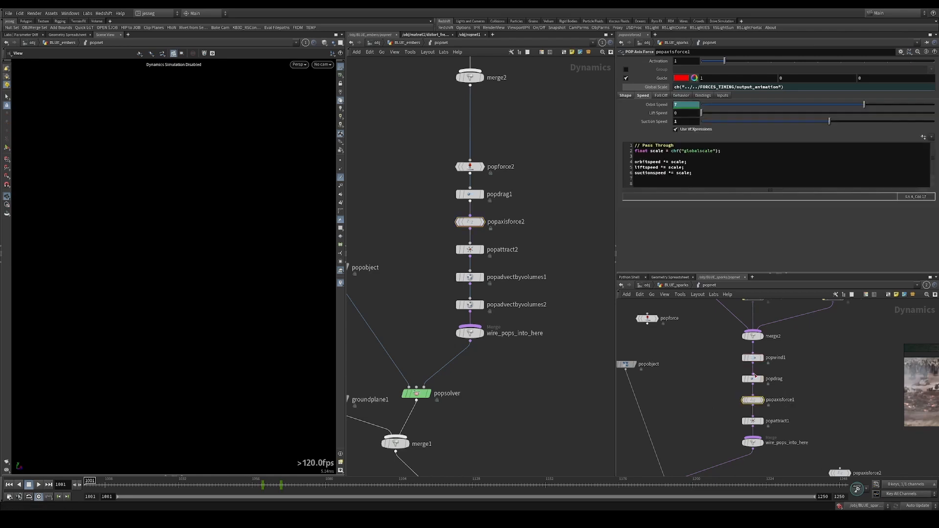
{"action": "left_click", "coordinate": [626, 96]}
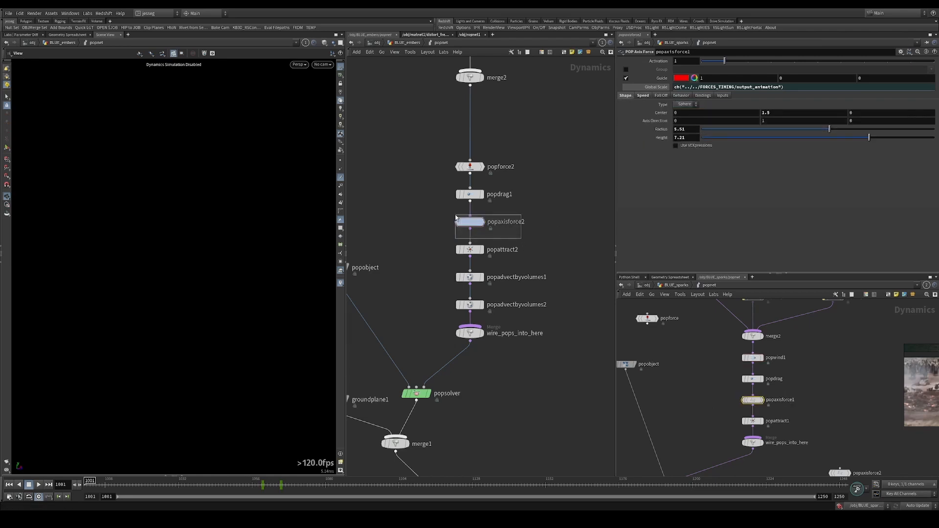
{"action": "left_click", "coordinate": [459, 223]}
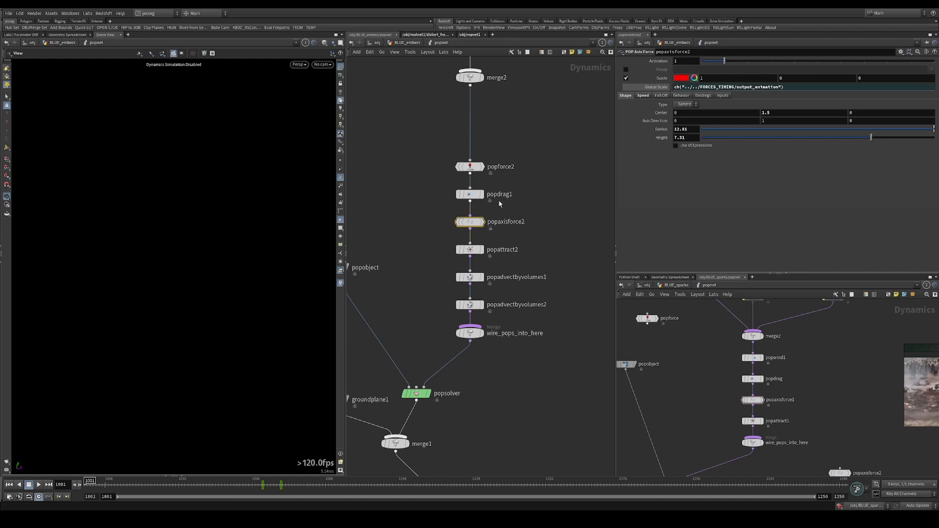
Compare the Force settings of popattract2 in BLUE_embers with those of popattract1 in BLUE_sparks
{"action": "middle_click_drag", "start_coordinate": [546, 244], "coordinate": [553, 211]}
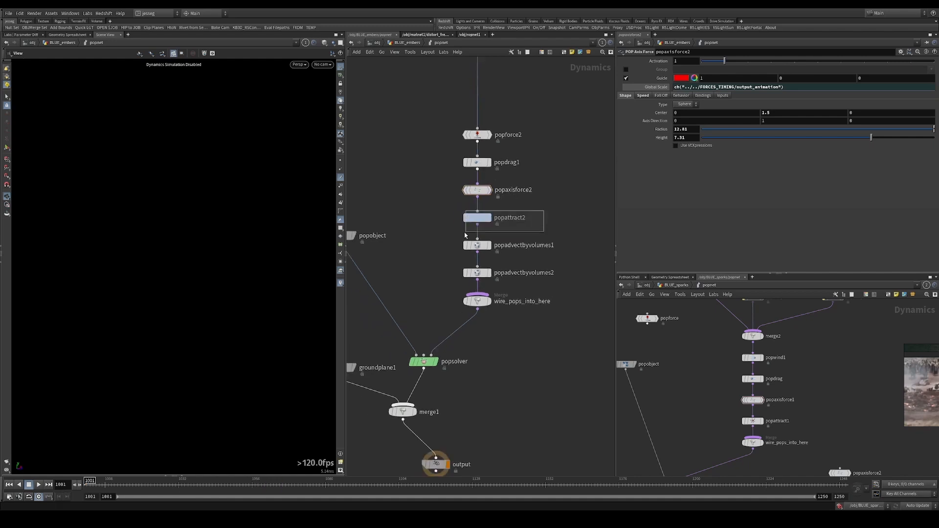
{"action": "left_click", "coordinate": [475, 218]}
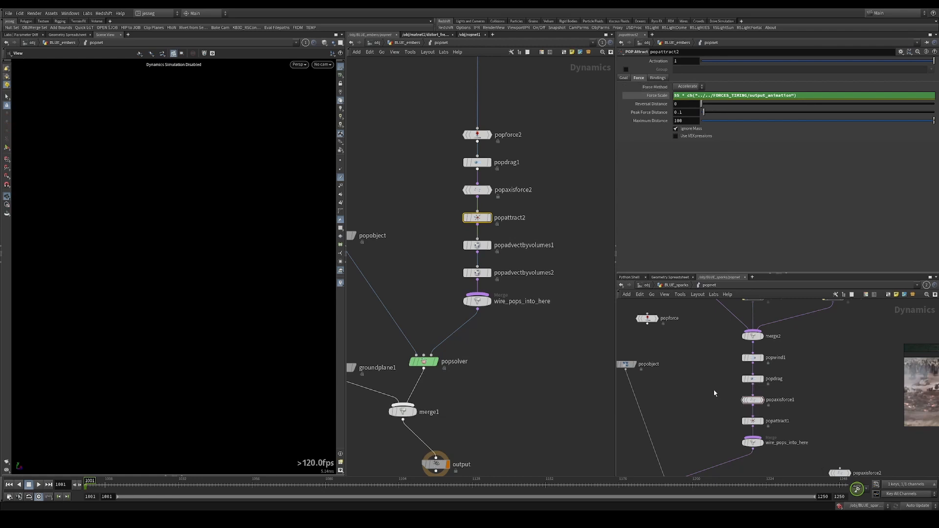
{"action": "left_click", "coordinate": [752, 421]}
{"action": "left_click", "coordinate": [638, 78]}
{"action": "left_click", "coordinate": [476, 218]}
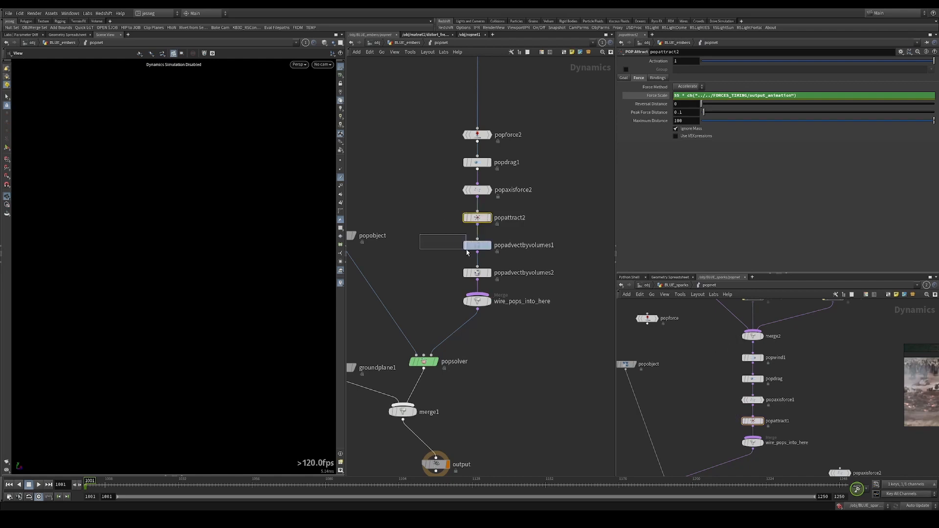
Review the velocity source and advection parameters of popadvectbyvolumes1 and popadvectbyvolumes2
{"action": "left_click_drag", "start_coordinate": [467, 253], "coordinate": [490, 259]}
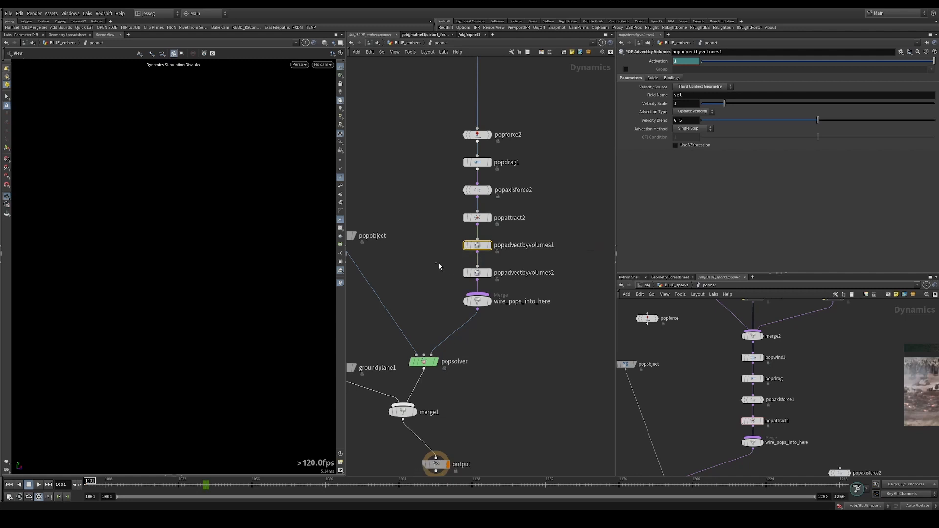
{"action": "left_click", "coordinate": [518, 246]}
{"action": "left_click", "coordinate": [476, 273]}
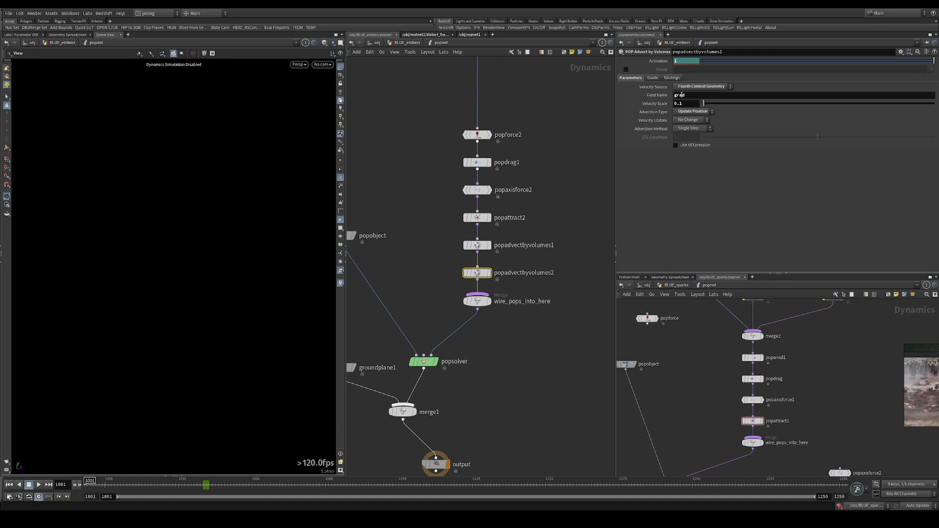
Return to the BLUE_embers geometry network and display get_OUT_BLUE_SHOCKWAVE at frame 1019
{"action": "left_click", "coordinate": [415, 97]}
{"action": "left_click", "coordinate": [407, 43]}
{"action": "middle_click_drag", "start_coordinate": [507, 230], "coordinate": [444, 207]}
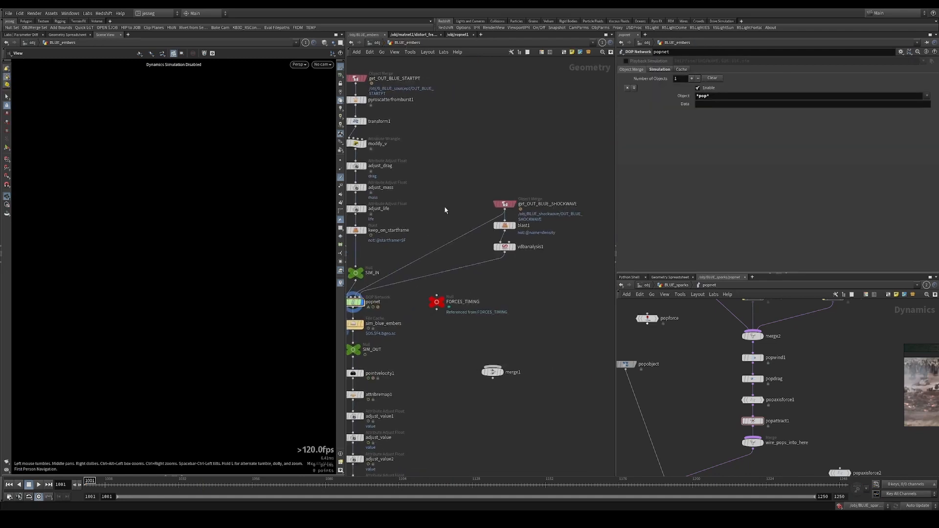
{"action": "left_click", "coordinate": [504, 204]}
{"action": "middle_click_drag", "start_coordinate": [558, 219], "coordinate": [533, 214]}
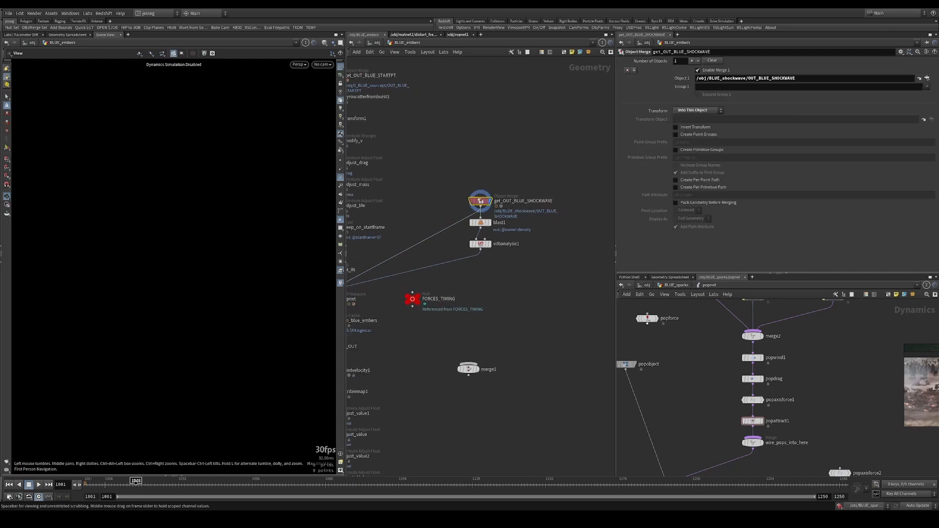
{"action": "left_click", "coordinate": [138, 483]}
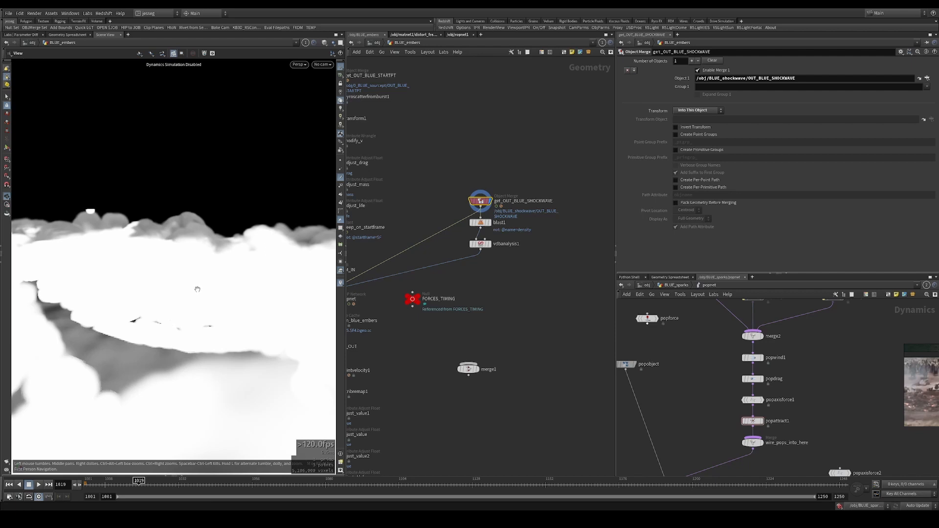
{"action": "left_click_drag", "start_coordinate": [173, 283], "coordinate": [171, 325]}
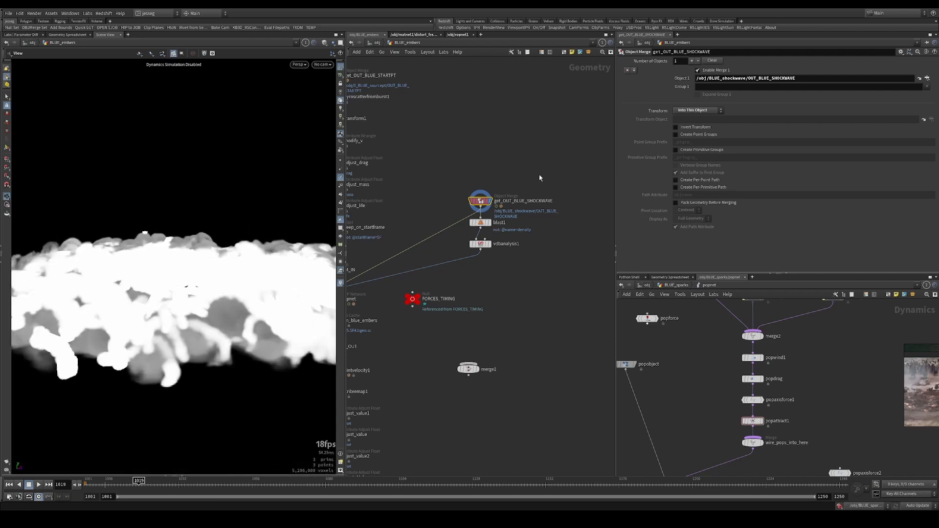
Try a JG - Vel Trail node on the get_OUT_BLUE_SHOCKWAVE output, and delete it again
{"action": "middle_click_drag", "start_coordinate": [499, 212], "coordinate": [404, 227]}
{"action": "left_click_drag", "start_coordinate": [384, 221], "coordinate": [385, 204]}
{"action": "left_click", "coordinate": [385, 206]}
{"action": "key", "text": "Tab"}
{"action": "type", "text": "vel"}
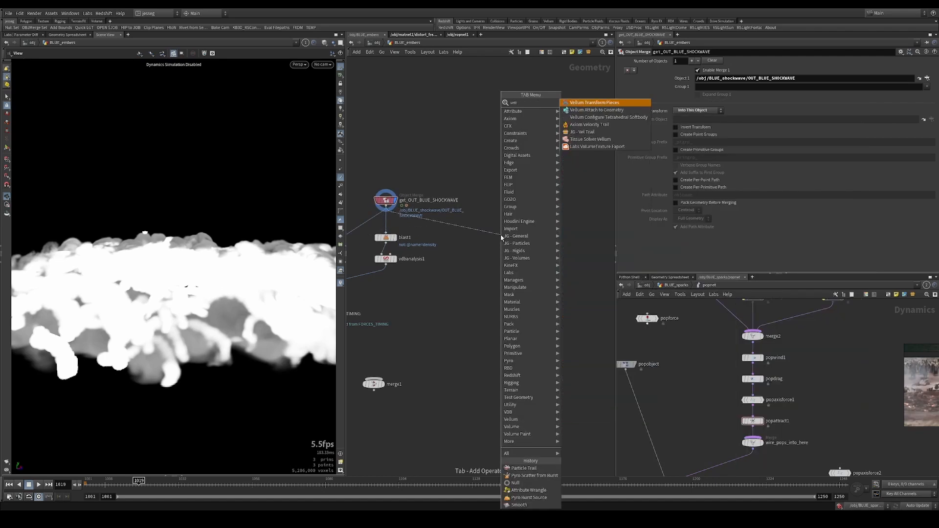
{"action": "key", "text": "Return"}
{"action": "left_click", "coordinate": [501, 237]}
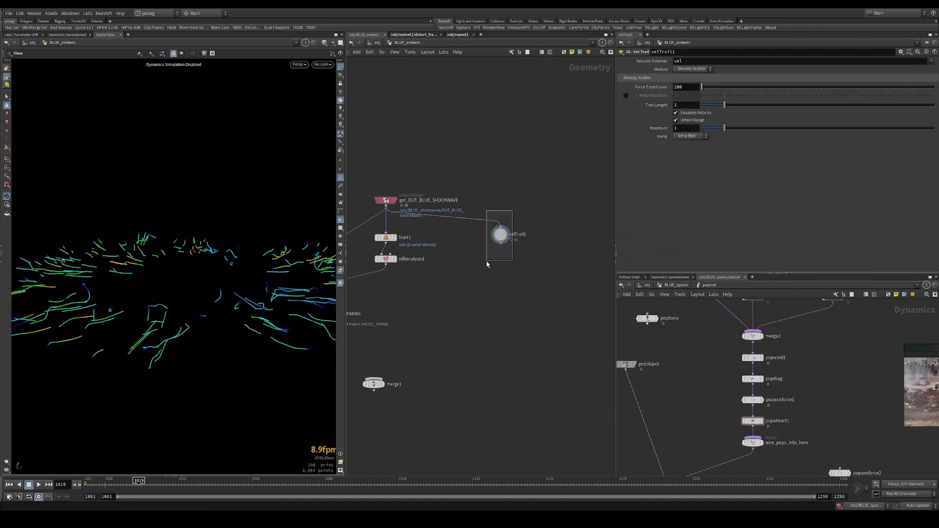
{"action": "key", "text": "Delete"}
Add a Scatter node fed by get_OUT_BLUE_SHOCKWAVE, display it and turn off Relax Iterations
{"action": "left_click", "coordinate": [386, 207]}
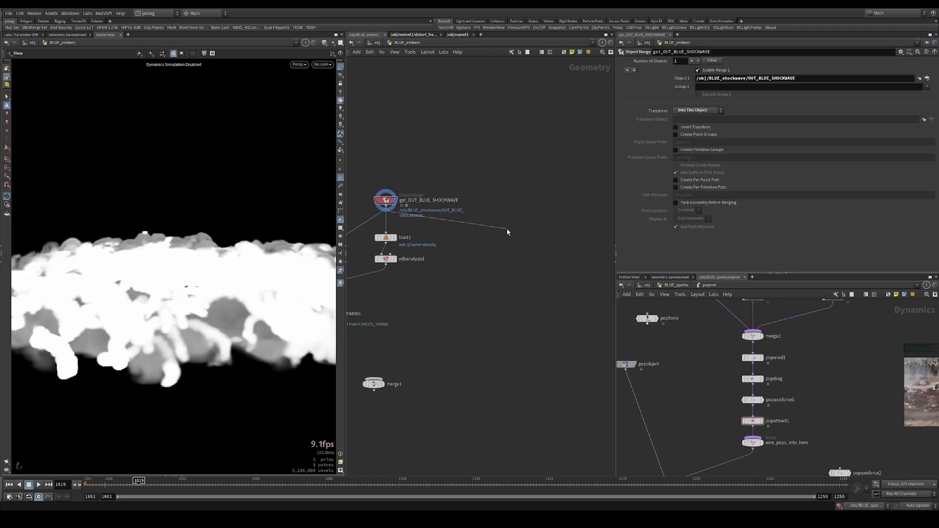
{"action": "key", "text": "Tab"}
{"action": "type", "text": "scat"}
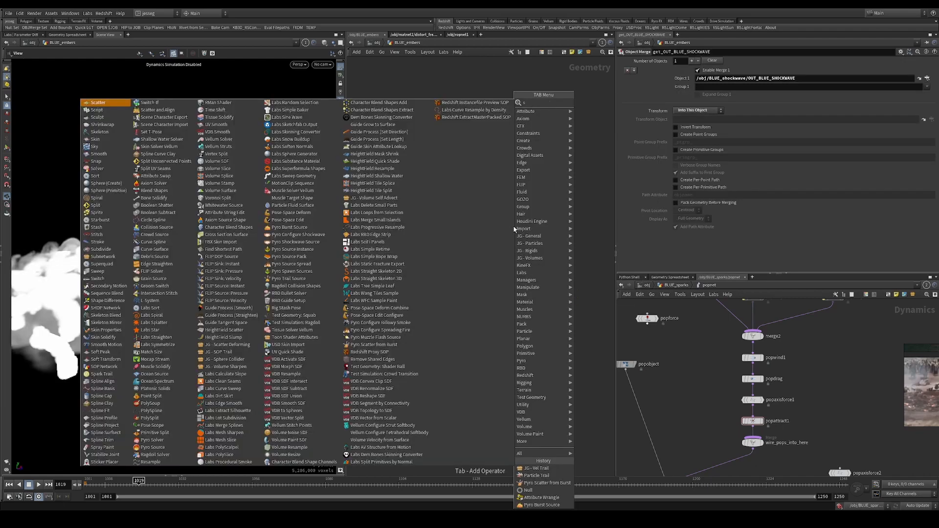
{"action": "key", "text": "Return"}
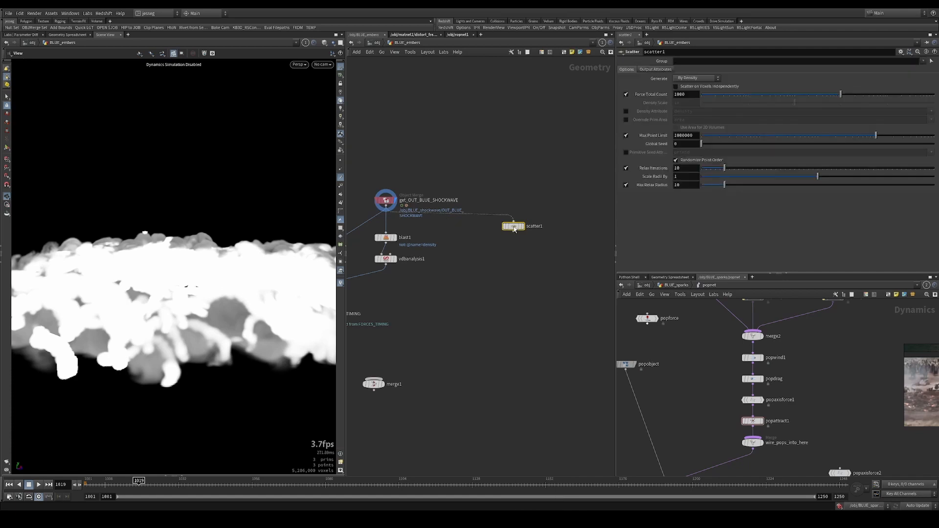
{"action": "left_click", "coordinate": [476, 237]}
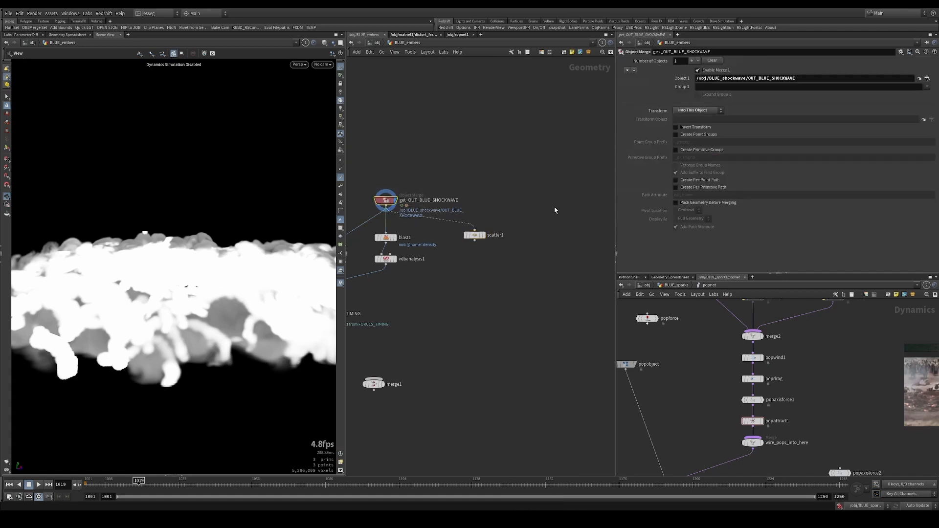
{"action": "left_click", "coordinate": [483, 235]}
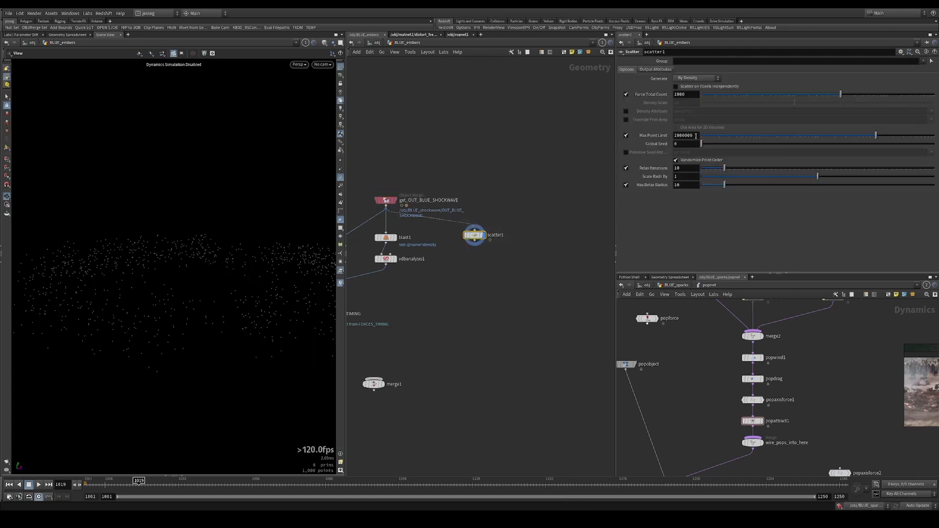
{"action": "left_click", "coordinate": [629, 170]}
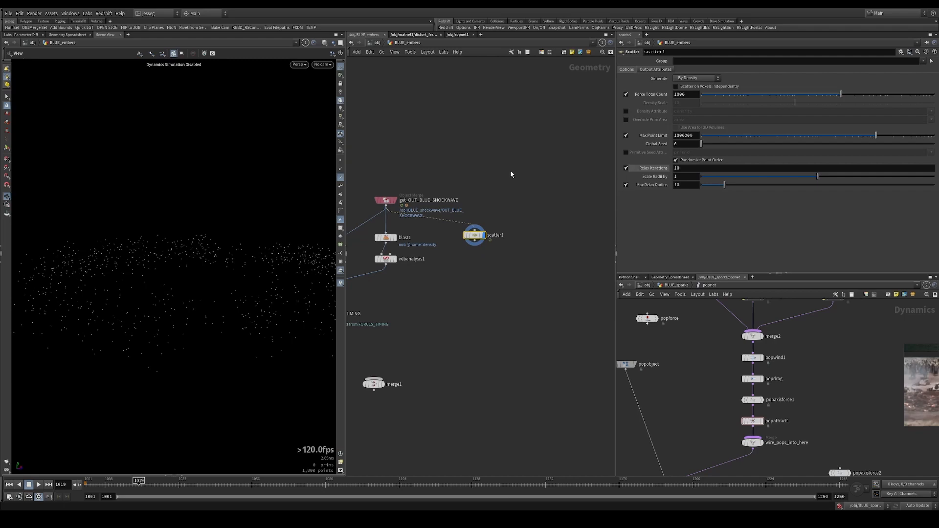
{"action": "left_click", "coordinate": [626, 168]}
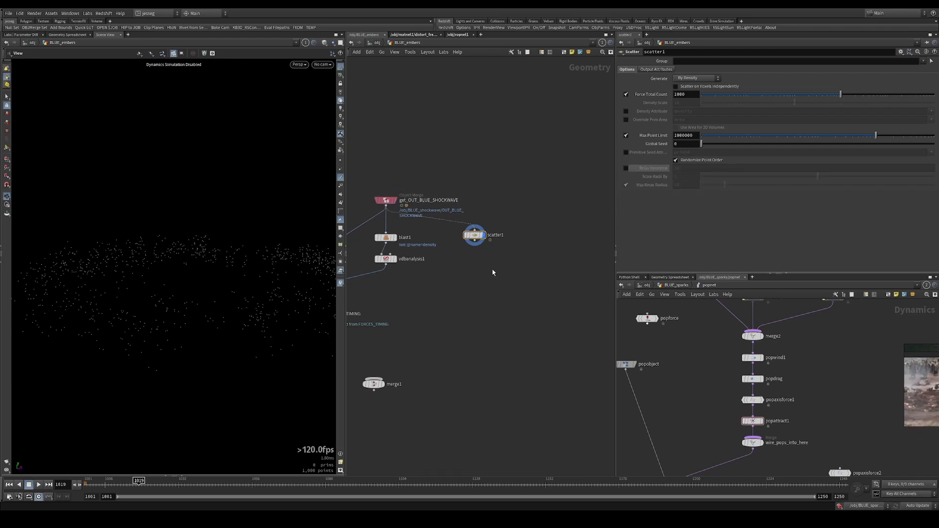
Add a Volume Trail node with scatter1 as its points input and get_OUT_BLUE_SHOCKWAVE as its velocity volumes input
{"action": "key", "text": "Tab"}
{"action": "type", "text": "volumetrai"}
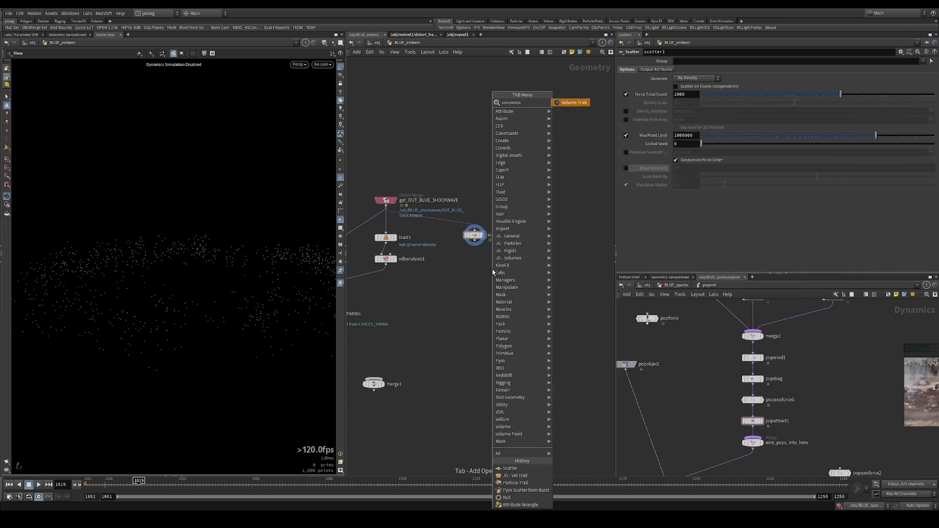
{"action": "key", "text": "Return"}
{"action": "left_click", "coordinate": [491, 268]}
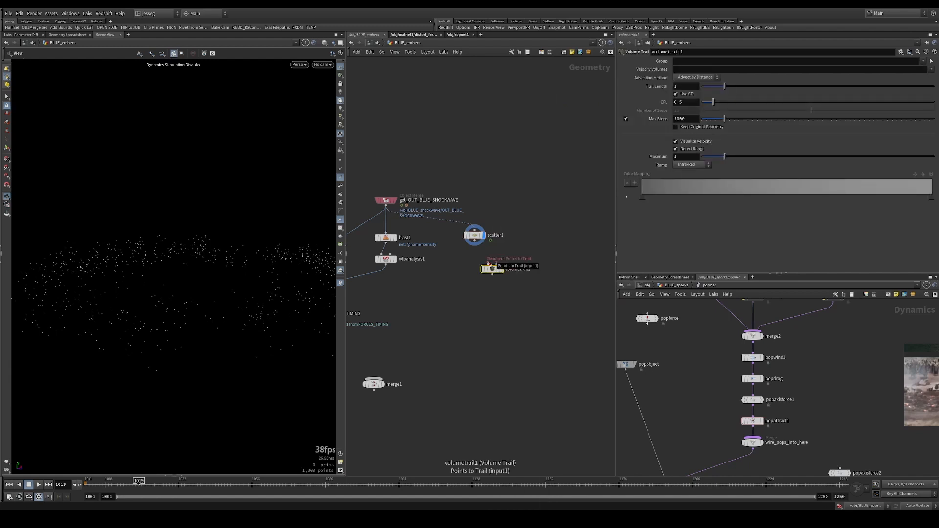
{"action": "left_click_drag", "start_coordinate": [487, 264], "coordinate": [454, 243]}
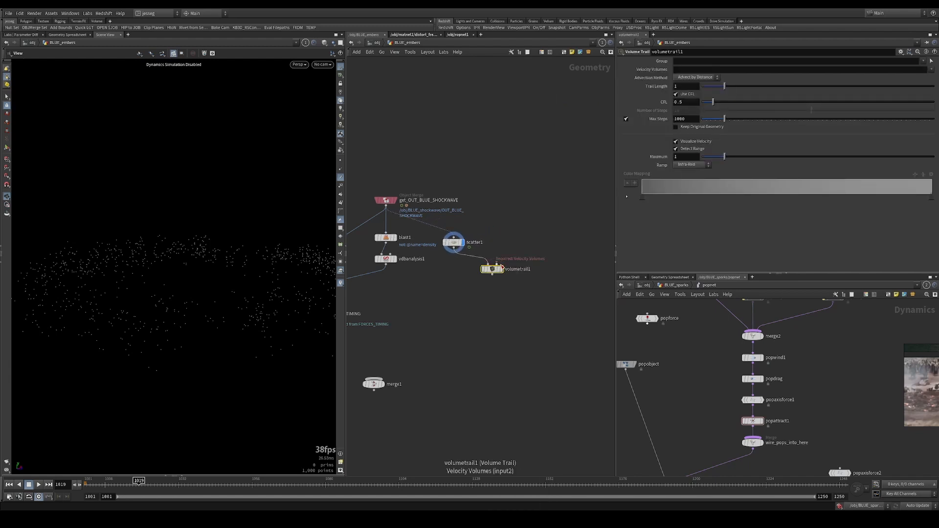
{"action": "left_click_drag", "start_coordinate": [387, 200], "coordinate": [445, 157]}
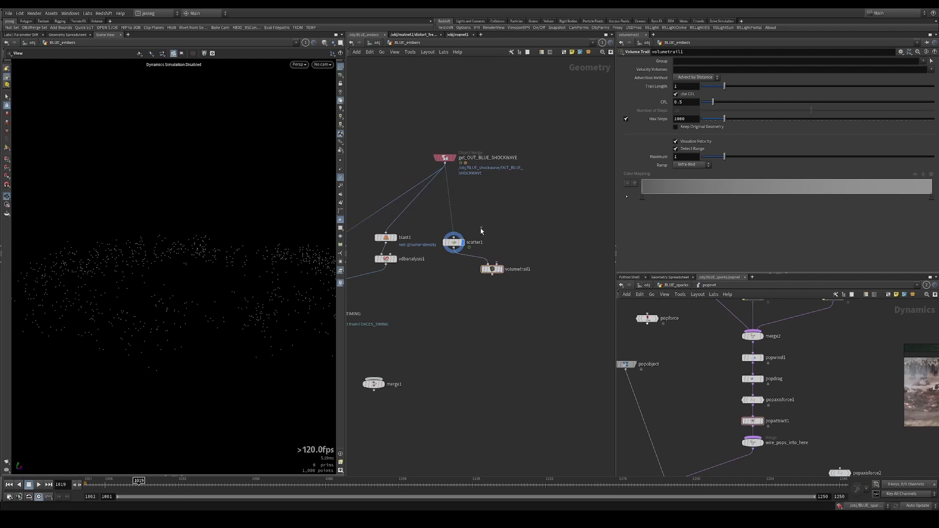
{"action": "left_click", "coordinate": [457, 242]}
{"action": "left_click_drag", "start_coordinate": [497, 264], "coordinate": [446, 162]}
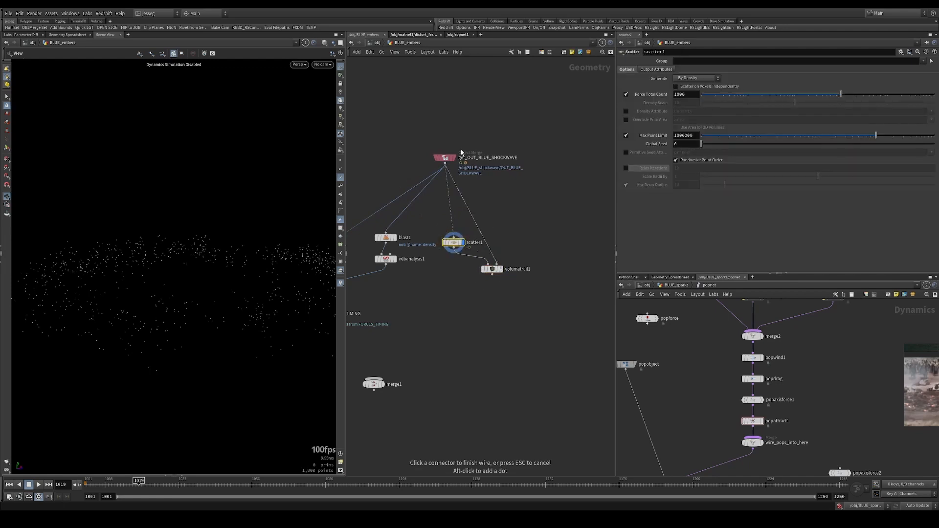
Set the Velocity Volumes of volumetrail1 to vel and display the node
{"action": "left_click_drag", "start_coordinate": [538, 247], "coordinate": [476, 291]}
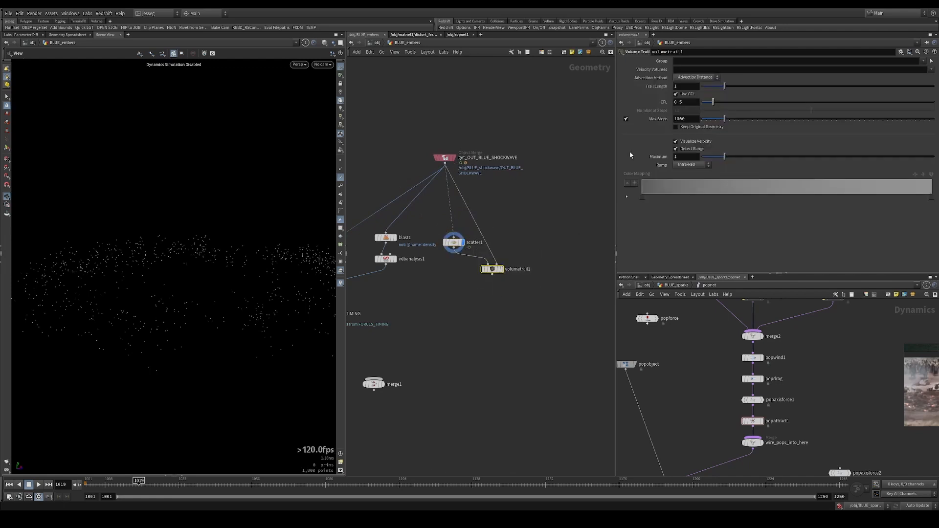
{"action": "left_click", "coordinate": [932, 70]}
{"action": "left_click", "coordinate": [914, 102]}
{"action": "left_click", "coordinate": [500, 269]}
Inspect the shockwave velocity trails from above and from the side, advancing to frame 1030
{"action": "left_click_drag", "start_coordinate": [134, 271], "coordinate": [259, 278]}
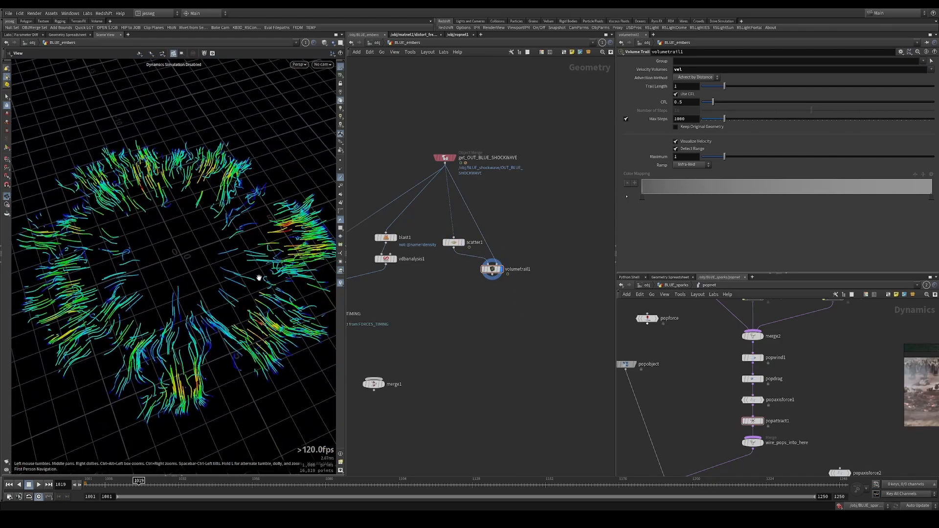
{"action": "left_click_drag", "start_coordinate": [134, 486], "coordinate": [175, 488]}
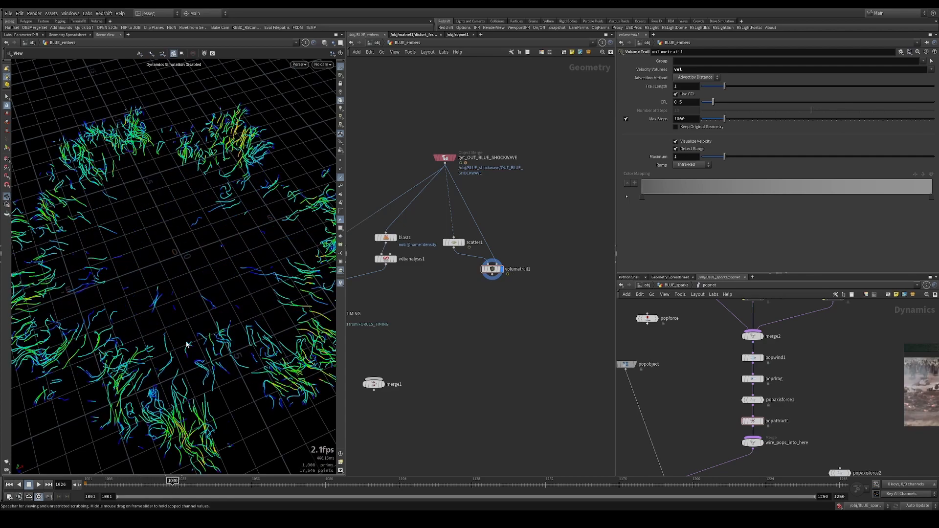
{"action": "left_click_drag", "start_coordinate": [183, 306], "coordinate": [197, 261]}
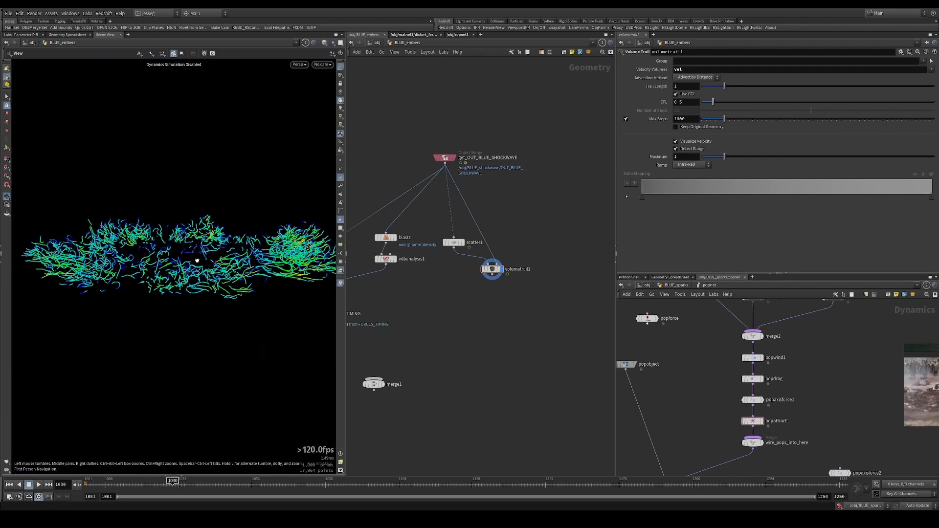
Display blast1 to view the density volume isolated from the shockwave, and check its node info
{"action": "middle_click_drag", "start_coordinate": [416, 266], "coordinate": [451, 295]}
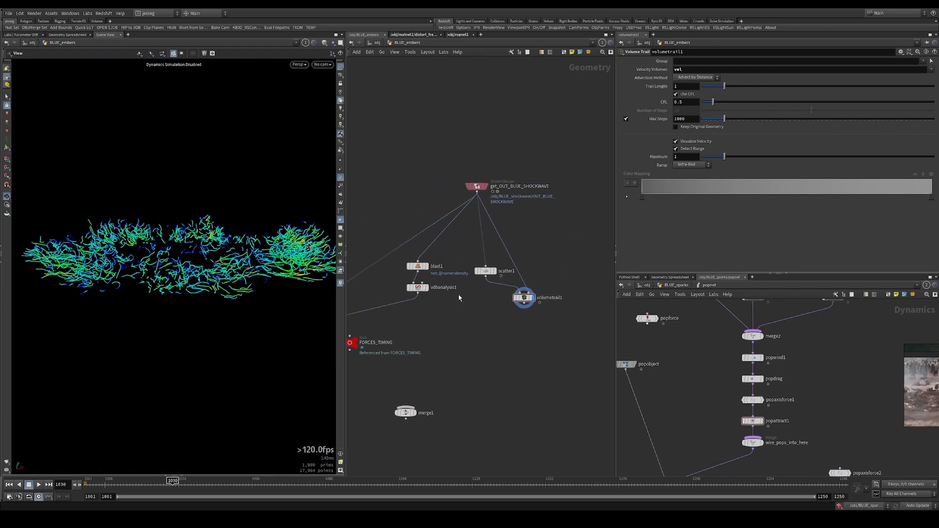
{"action": "left_click_drag", "start_coordinate": [263, 253], "coordinate": [267, 291]}
{"action": "scroll", "coordinate": [462, 286], "scroll_direction": "up", "scroll_amount": 4}
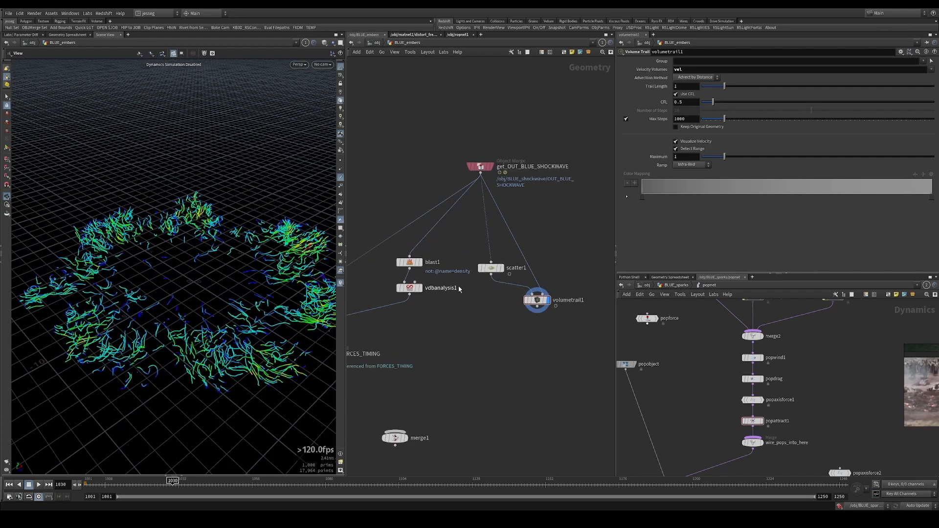
{"action": "scroll", "coordinate": [465, 286], "scroll_direction": "down", "scroll_amount": 5}
{"action": "scroll", "coordinate": [465, 285], "scroll_direction": "up", "scroll_amount": 3}
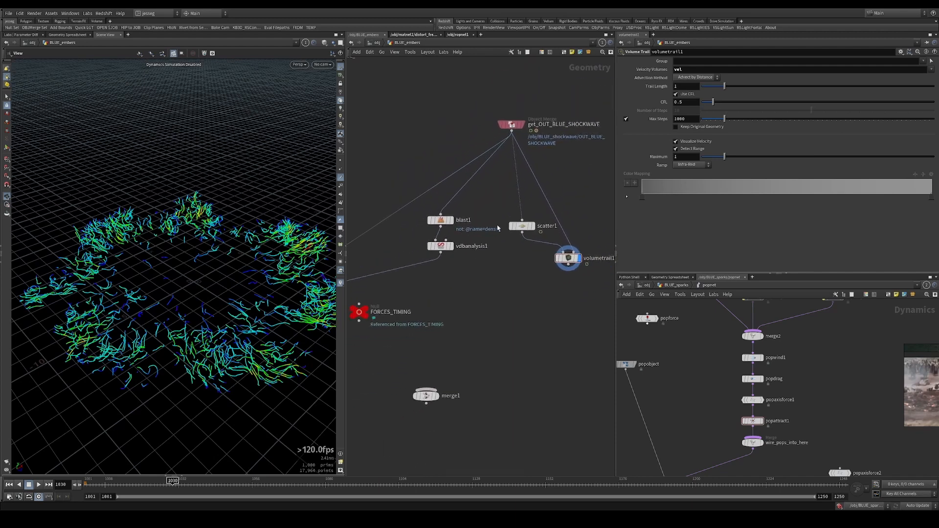
{"action": "left_click_drag", "start_coordinate": [471, 234], "coordinate": [416, 205]}
{"action": "left_click", "coordinate": [450, 220]}
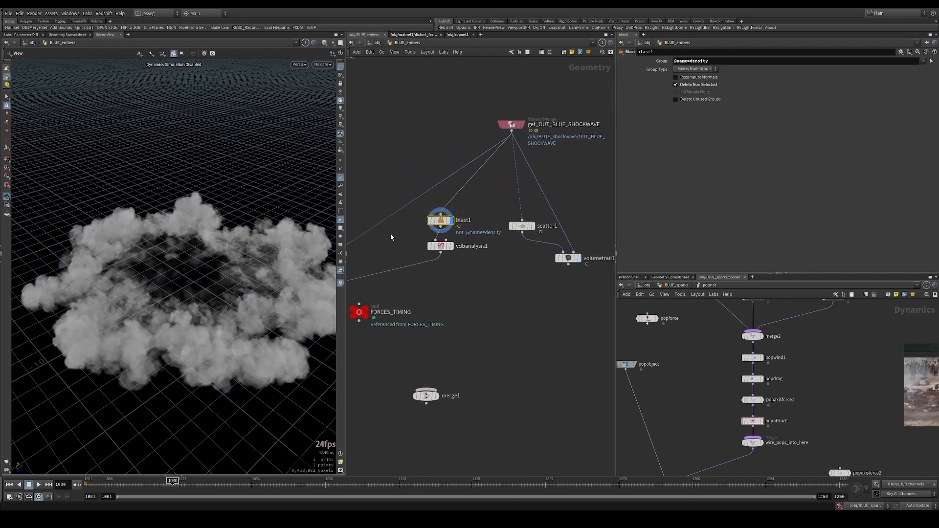
{"action": "middle_click_drag", "start_coordinate": [397, 233], "coordinate": [409, 222]}
{"action": "middle_click", "coordinate": [459, 214]}
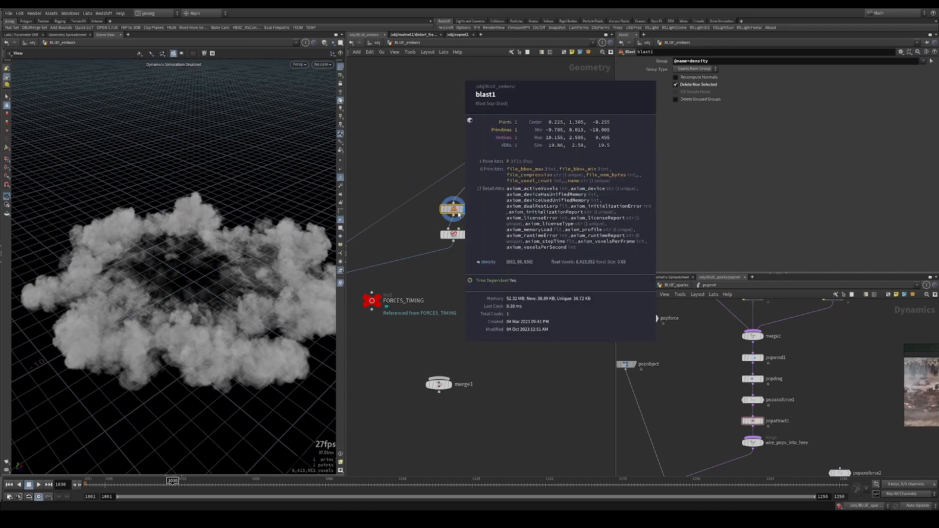
Select and display vdbanalysis1 to examine the gradient volume computed from the density
{"action": "left_click", "coordinate": [454, 235]}
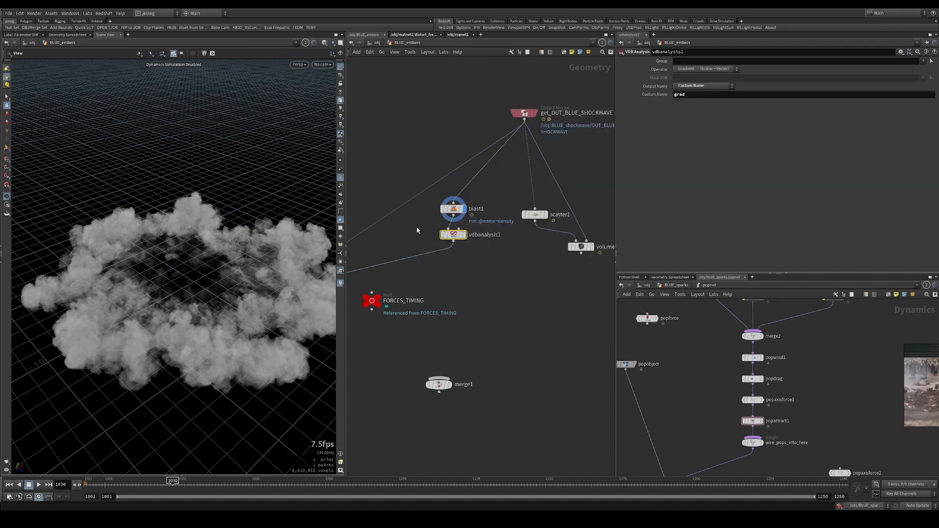
{"action": "scroll", "coordinate": [492, 257], "scroll_direction": "up", "scroll_amount": 3}
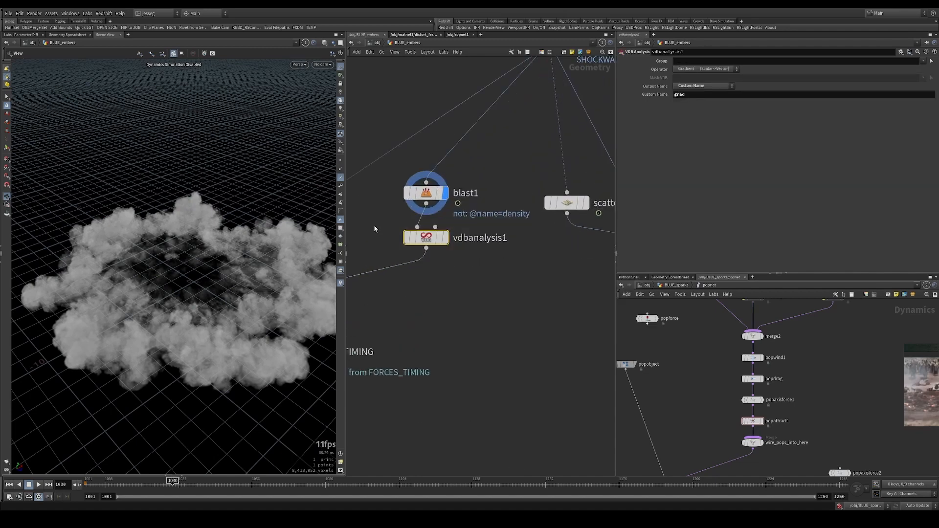
{"action": "key", "text": "r"}
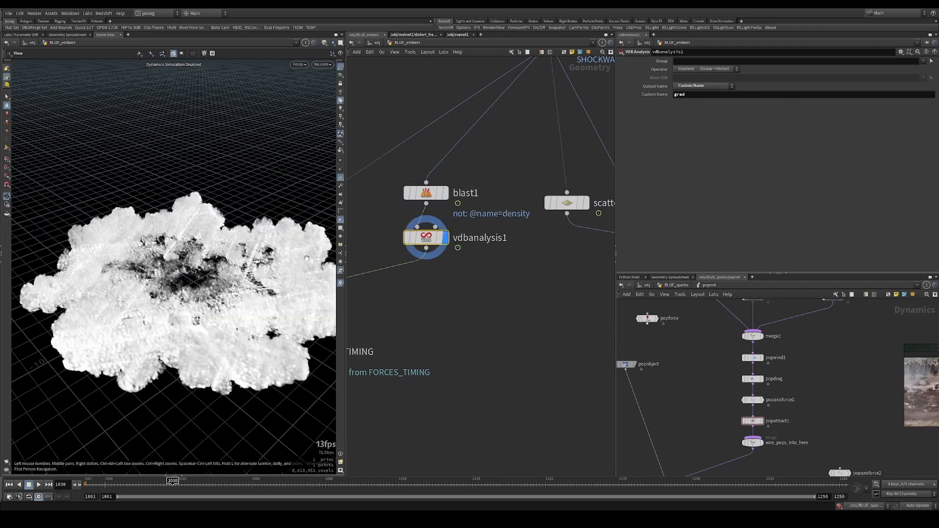
{"action": "left_click_drag", "start_coordinate": [252, 252], "coordinate": [223, 203]}
{"action": "scroll", "coordinate": [556, 268], "scroll_direction": "down", "scroll_amount": 2}
Duplicate scatter1 and volumetrail1, and wire vdbanalysis1 into scatter2 and the velocity volumes input of volumetrail2
{"action": "middle_click_drag", "start_coordinate": [555, 268], "coordinate": [473, 170]}
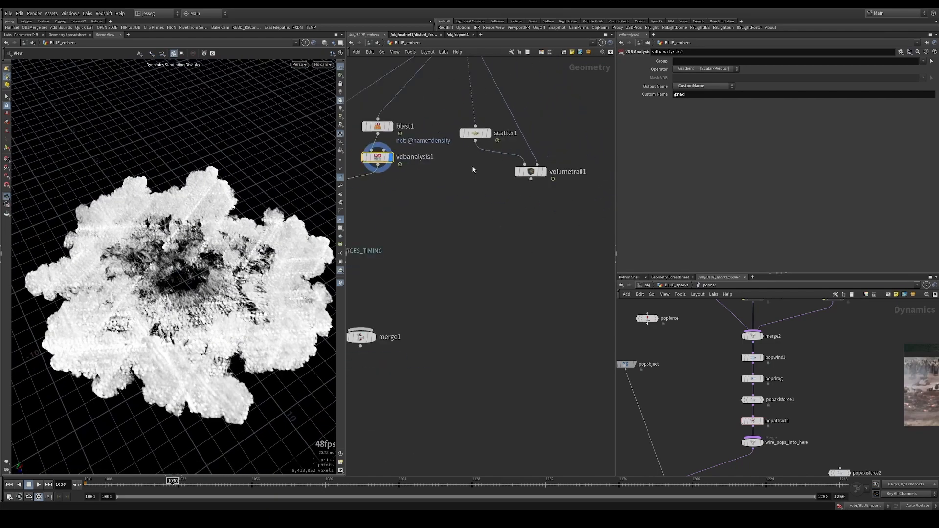
{"action": "left_click_drag", "start_coordinate": [550, 200], "coordinate": [445, 253]}
{"action": "left_click", "coordinate": [378, 166]}
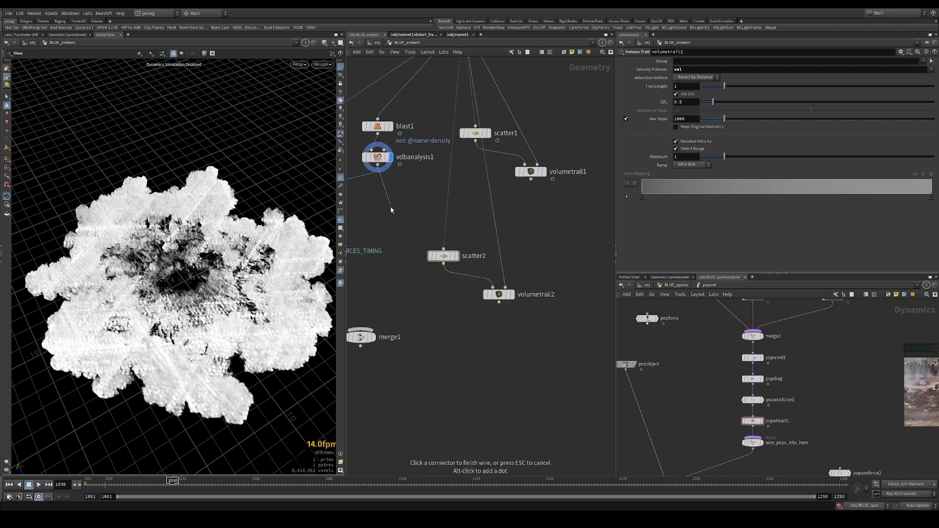
{"action": "left_click", "coordinate": [443, 248]}
{"action": "left_click", "coordinate": [378, 165]}
{"action": "left_click", "coordinate": [511, 285]}
Set the Velocity Volumes of volumetrail2 to grad and display the node
{"action": "left_click", "coordinate": [499, 294]}
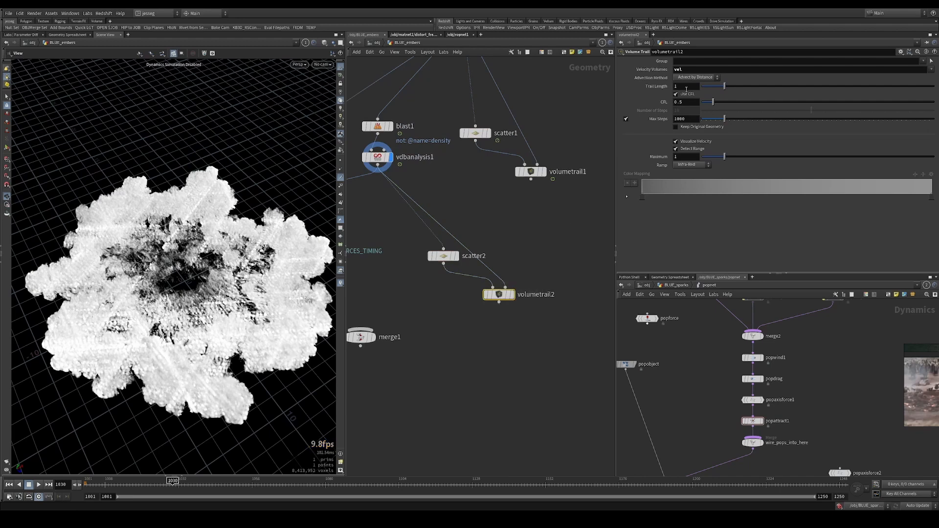
{"action": "double_click", "coordinate": [686, 70]}
{"action": "type", "text": "grad"}
{"action": "key", "text": "Return"}
{"action": "left_click", "coordinate": [512, 295]}
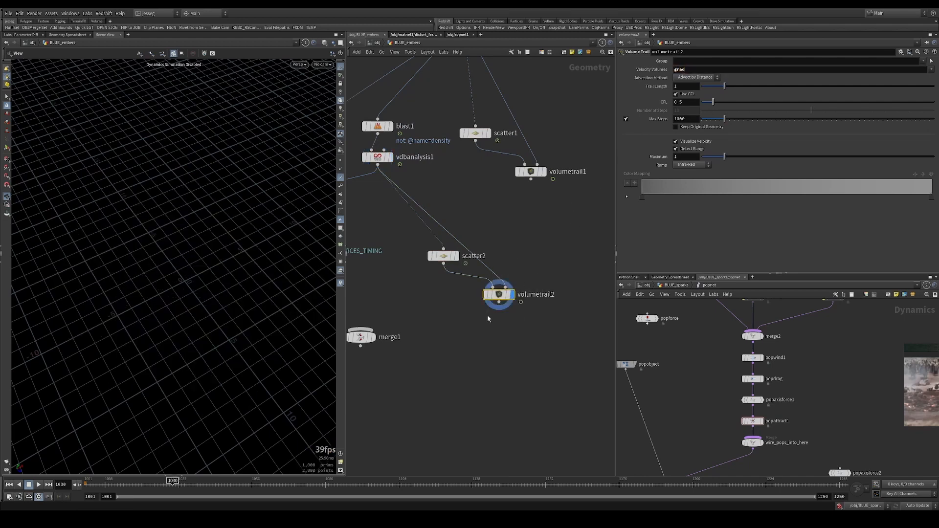
Feed scatter2 from blast1 instead of vdbanalysis1, and set the Trail Length of volumetrail2 to 10
{"action": "left_click_drag", "start_coordinate": [494, 225], "coordinate": [419, 248]}
{"action": "left_click_drag", "start_coordinate": [215, 264], "coordinate": [188, 180]}
{"action": "left_click", "coordinate": [499, 294]}
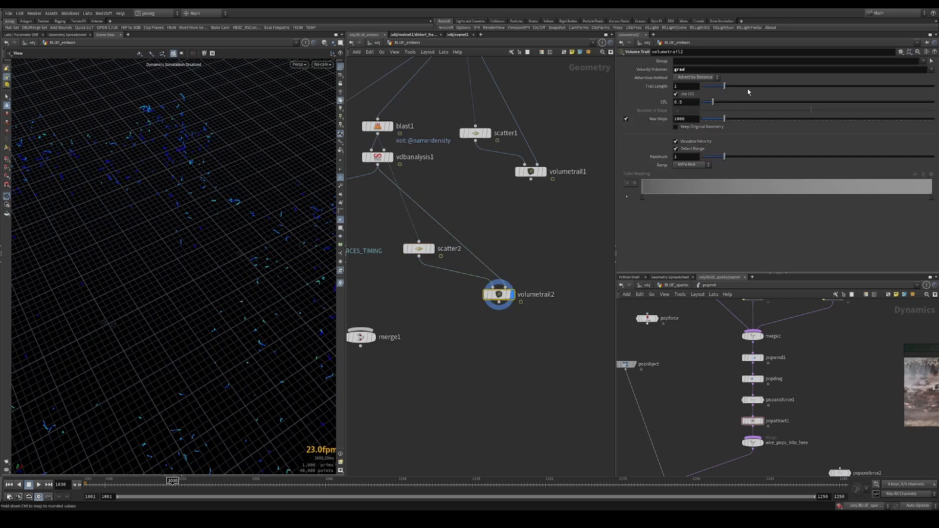
{"action": "left_click_drag", "start_coordinate": [748, 90], "coordinate": [934, 86]}
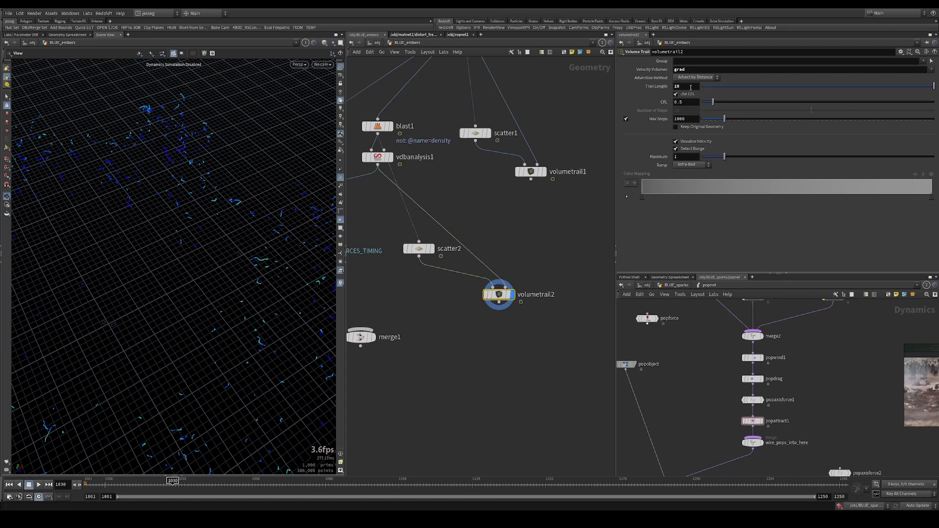
Rearrange scatter2 and volumetrail2 in the network so their wires are easier to read
{"action": "left_click_drag", "start_coordinate": [410, 248], "coordinate": [508, 224]}
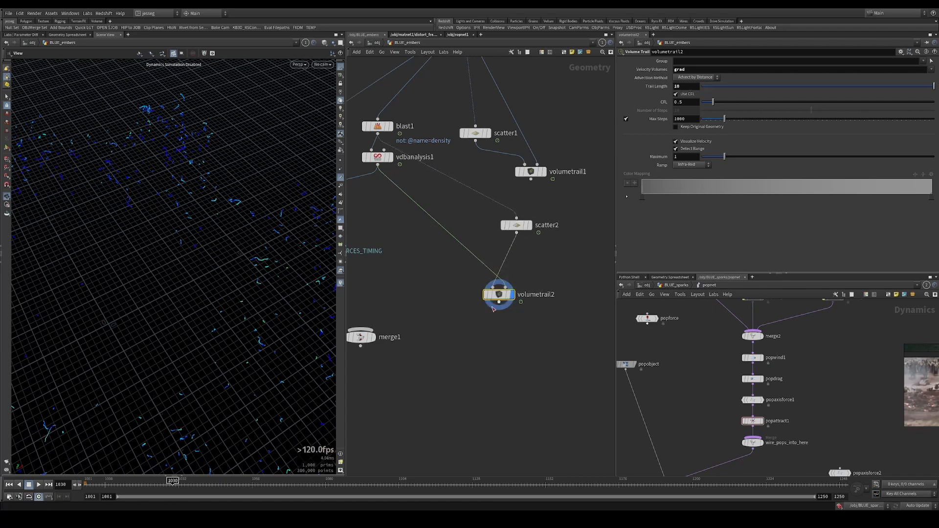
{"action": "left_click_drag", "start_coordinate": [499, 286], "coordinate": [477, 277]}
{"action": "left_click_drag", "start_coordinate": [454, 330], "coordinate": [455, 329]}
{"action": "left_click_drag", "start_coordinate": [498, 294], "coordinate": [475, 281]}
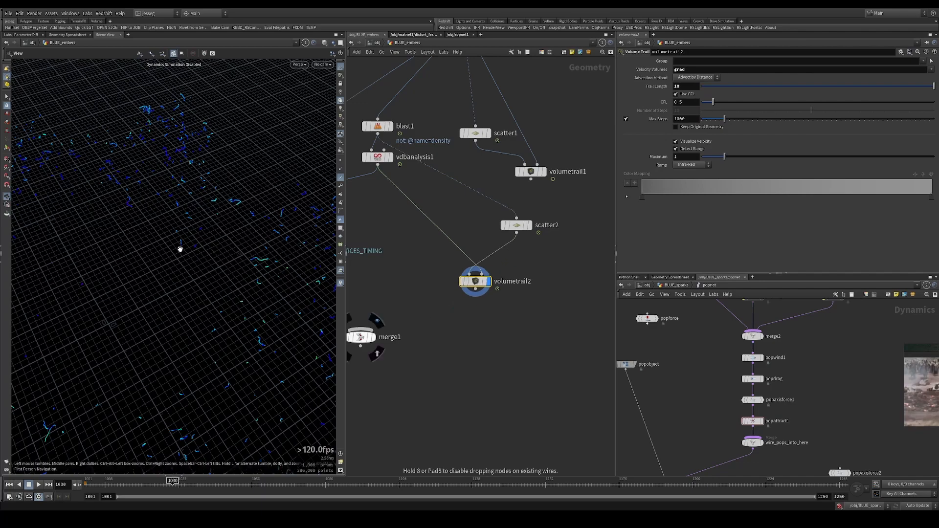
Step back to frame 1017 and examine the gradient trails across the whole shockwave
{"action": "right_click_drag", "start_coordinate": [181, 250], "coordinate": [401, 243]}
{"action": "left_click", "coordinate": [145, 482]}
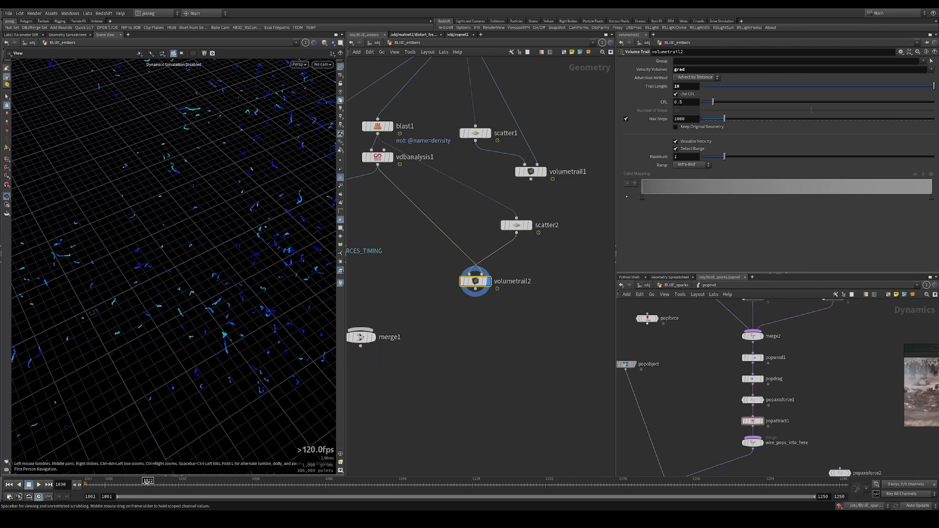
{"action": "left_click", "coordinate": [133, 478]}
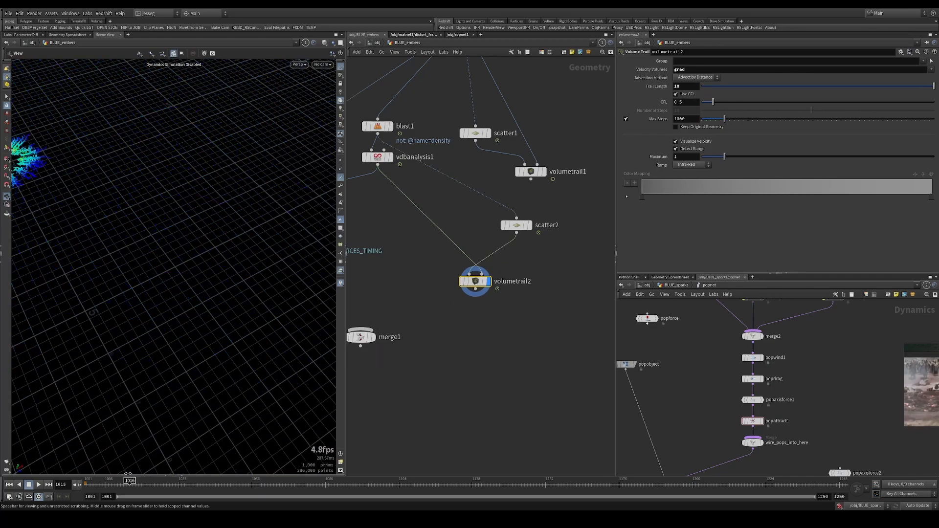
{"action": "left_click_drag", "start_coordinate": [157, 168], "coordinate": [177, 141]}
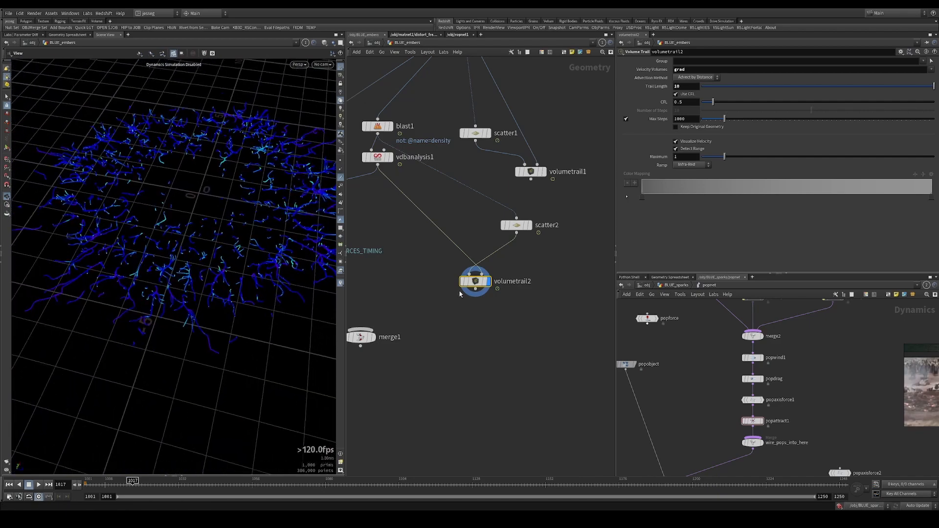
Display the sim_blue_embers cache and hide the trails on its points in the viewport
{"action": "middle_click_drag", "start_coordinate": [438, 267], "coordinate": [549, 245]}
{"action": "scroll", "coordinate": [530, 231], "scroll_direction": "down", "scroll_amount": 3}
{"action": "left_click", "coordinate": [506, 177]}
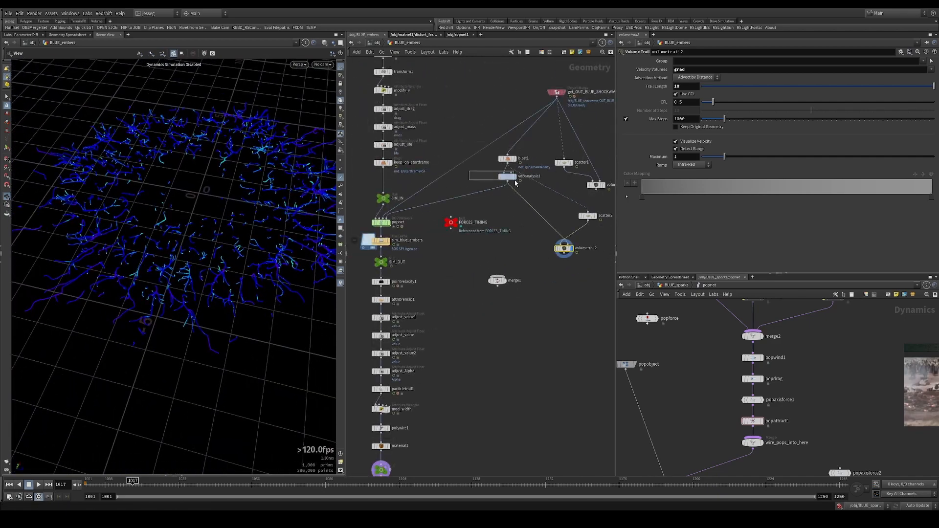
{"action": "scroll", "coordinate": [502, 189], "scroll_direction": "up", "scroll_amount": 3}
{"action": "middle_click_drag", "start_coordinate": [400, 237], "coordinate": [539, 214]}
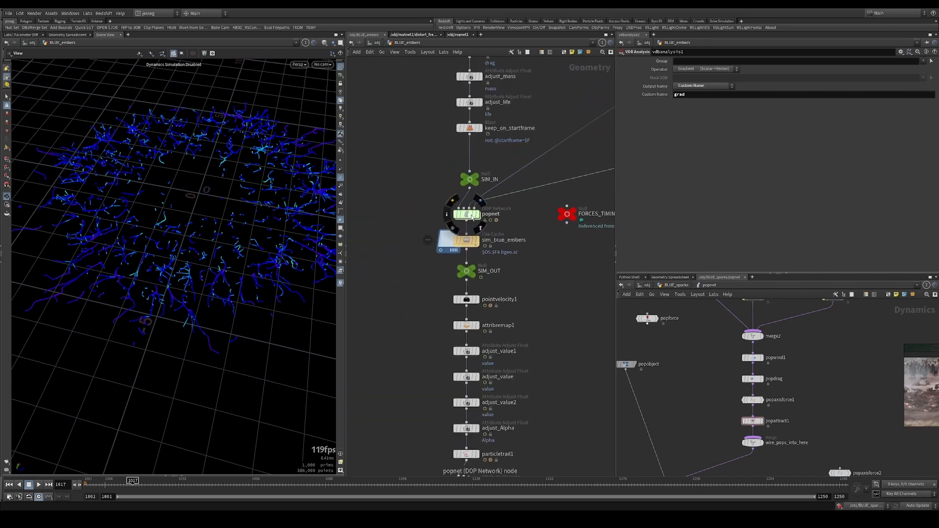
{"action": "left_click", "coordinate": [476, 241]}
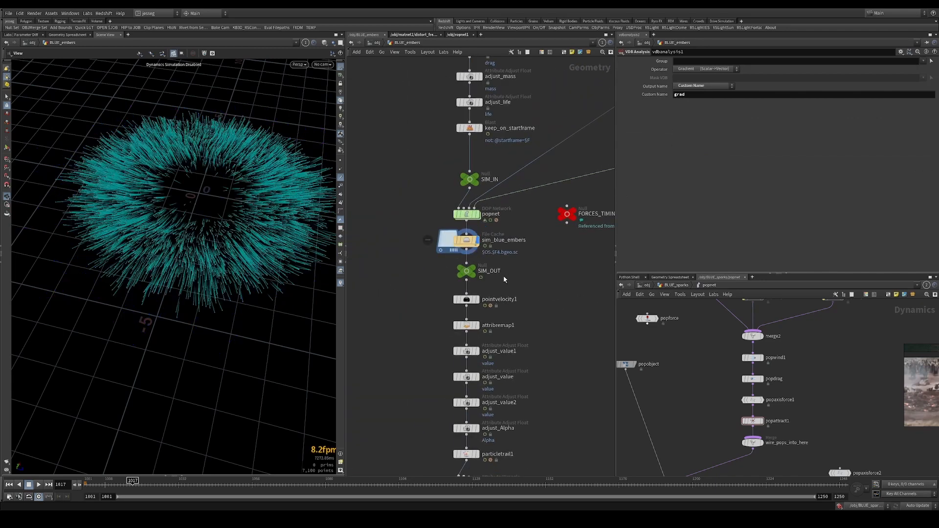
{"action": "left_click", "coordinate": [340, 179]}
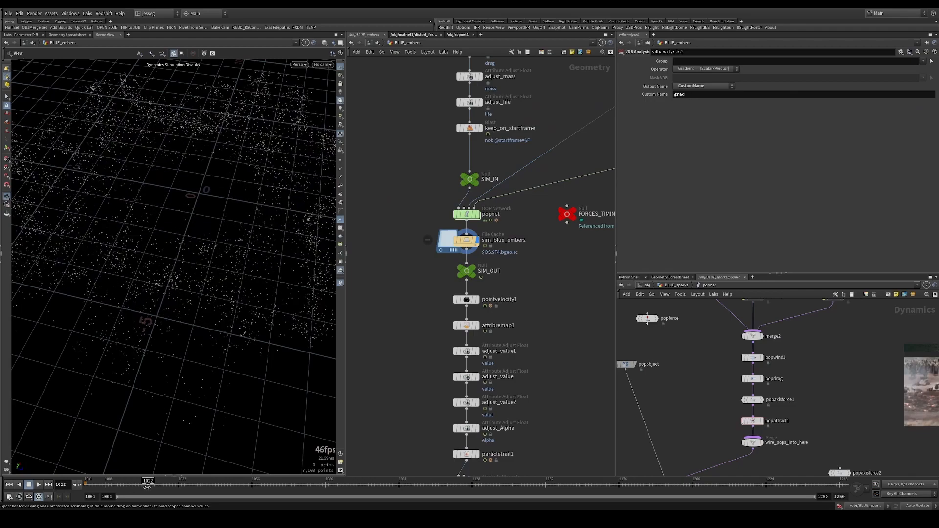
Advance to frame 1027 and examine the shape of the simulated ember points from above
{"action": "right_click_drag", "start_coordinate": [189, 268], "coordinate": [250, 253]}
{"action": "mouse_move", "coordinate": [250, 254]}
{"action": "left_mouse_down"}
{"action": "mouse_move", "coordinate": [241, 248]}
{"action": "mouse_move", "coordinate": [250, 246]}
{"action": "left_mouse_up"}
{"action": "left_click_drag", "start_coordinate": [158, 485], "coordinate": [163, 485]}
{"action": "middle_click_drag", "start_coordinate": [586, 127], "coordinate": [476, 238]}
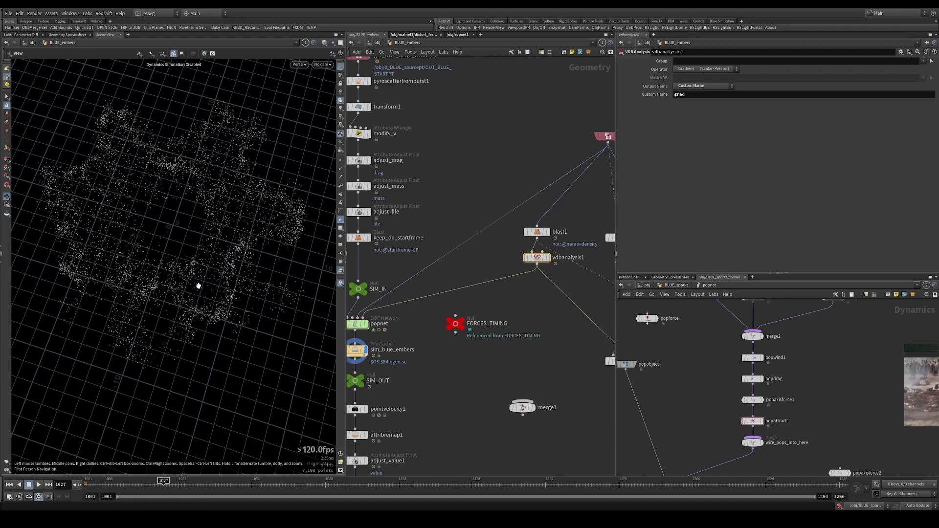
{"action": "right_click_drag", "start_coordinate": [195, 301], "coordinate": [247, 279]}
Display vdbanalysis1 and then blast1 to compare the shockwave density at frame 1027 with the embers
{"action": "middle_click_drag", "start_coordinate": [519, 192], "coordinate": [475, 203]}
{"action": "left_click_drag", "start_coordinate": [464, 257], "coordinate": [512, 281]}
{"action": "key", "text": "r"}
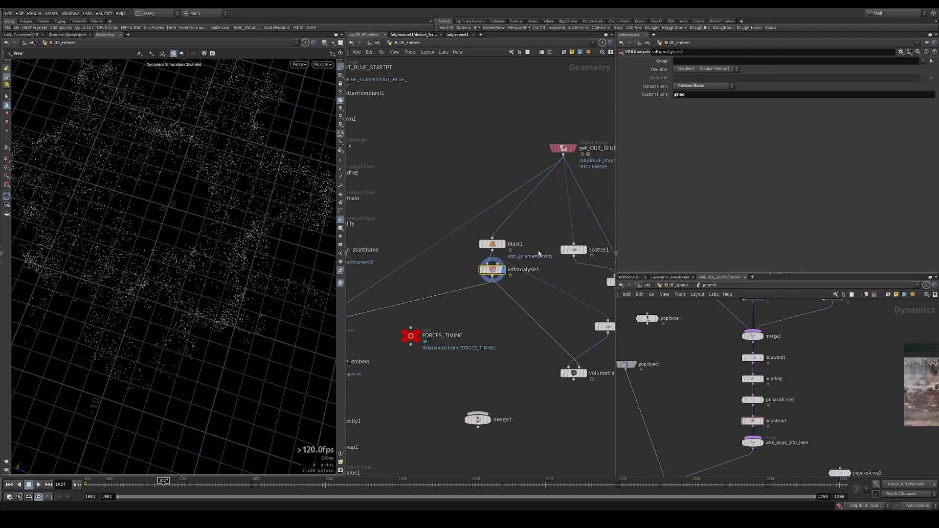
{"action": "left_click", "coordinate": [492, 244]}
{"action": "key", "text": "r"}
{"action": "mouse_move", "coordinate": [228, 301]}
{"action": "left_mouse_down"}
{"action": "mouse_move", "coordinate": [234, 287]}
{"action": "mouse_move", "coordinate": [232, 296]}
{"action": "left_mouse_up"}
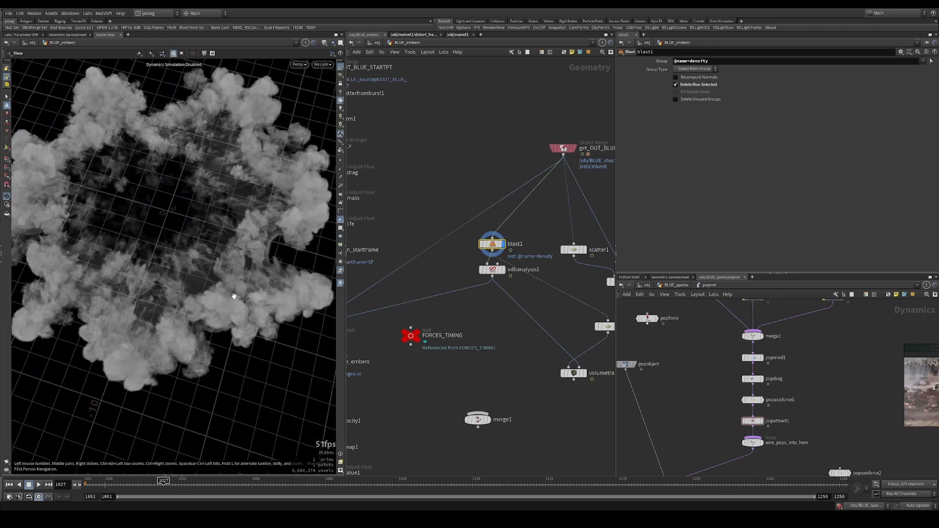
Display sim_blue_embers again and examine the ember points from the side
{"action": "middle_click_drag", "start_coordinate": [428, 265], "coordinate": [538, 197]}
{"action": "right_click_drag", "start_coordinate": [251, 259], "coordinate": [227, 269]}
{"action": "left_click", "coordinate": [401, 292]}
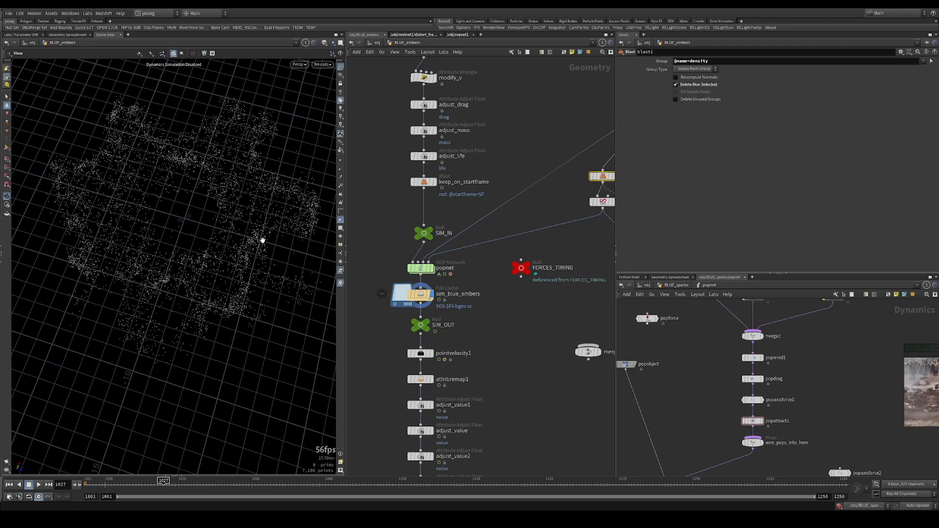
{"action": "left_click_drag", "start_coordinate": [296, 247], "coordinate": [236, 172]}
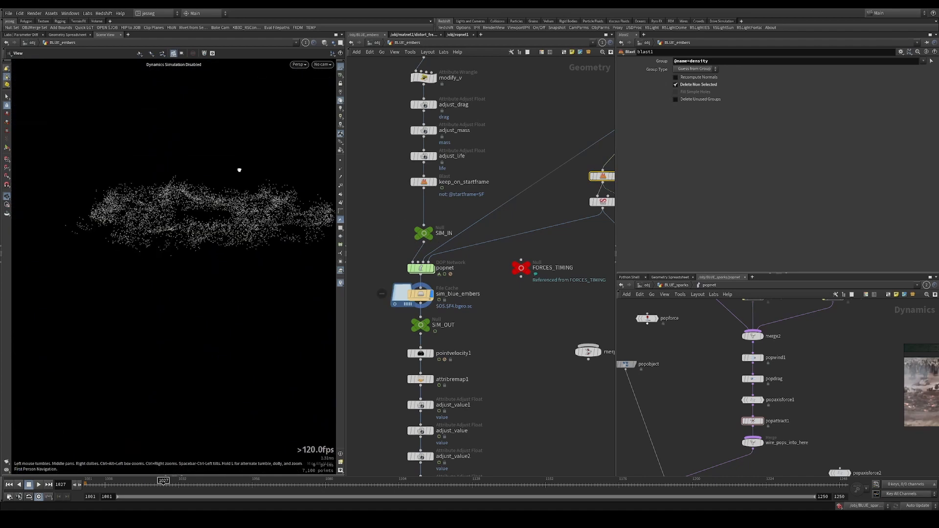
Delete the temporary scatter1, volumetrail1, scatter2 and volumetrail2 visualization nodes
{"action": "scroll", "coordinate": [464, 243], "scroll_direction": "down", "scroll_amount": 3}
{"action": "middle_click_drag", "start_coordinate": [480, 264], "coordinate": [422, 263]}
{"action": "scroll", "coordinate": [426, 263], "scroll_direction": "down", "scroll_amount": 1}
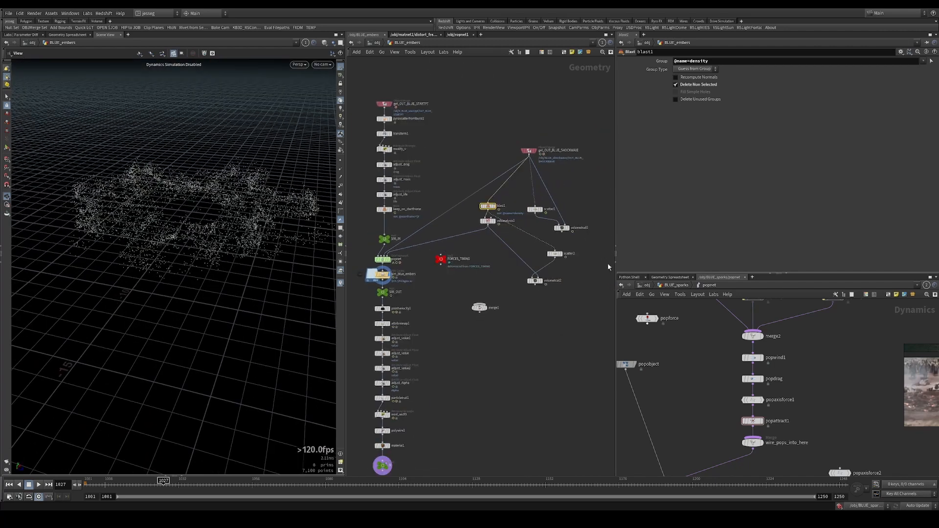
{"action": "left_click_drag", "start_coordinate": [572, 318], "coordinate": [522, 238]}
{"action": "key", "text": "Tab"}
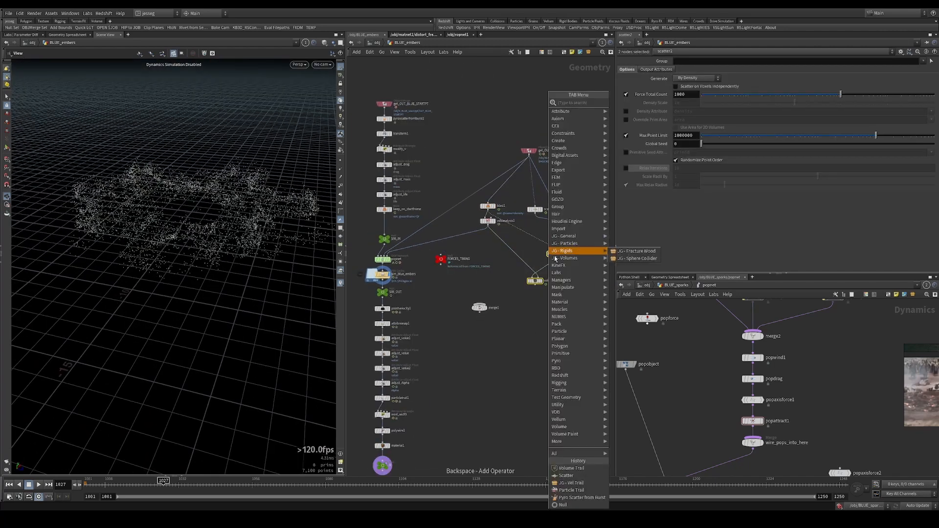
{"action": "left_click", "coordinate": [524, 300]}
{"action": "left_click_drag", "start_coordinate": [516, 300], "coordinate": [576, 222]}
{"action": "key", "text": "Delete"}
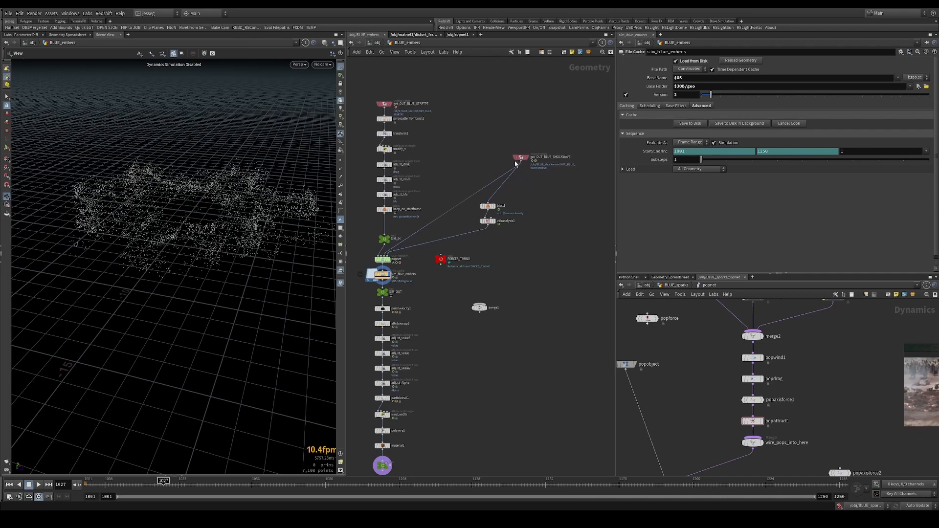
Compare the Field Name of popadvectbyvolumes2 inside popnet with the Custom Name of vdbanalysis1
{"action": "double_click", "coordinate": [383, 260]}
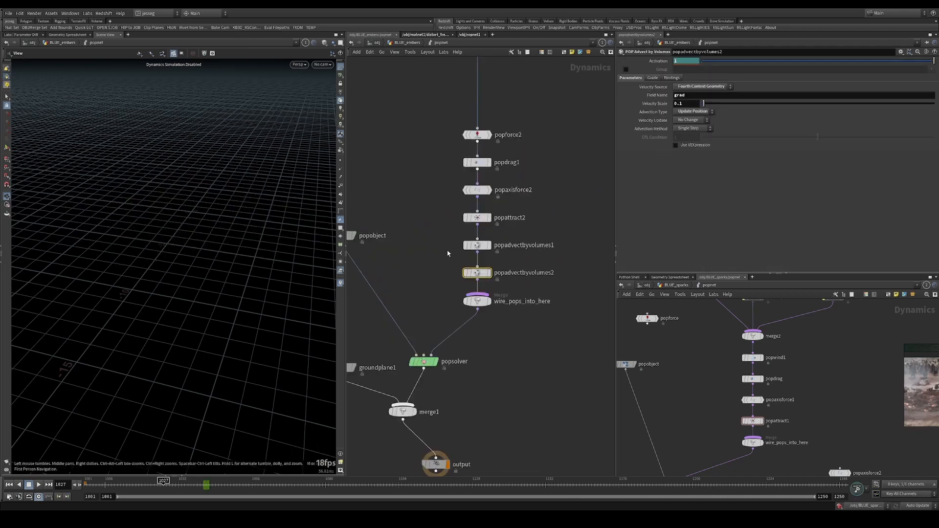
{"action": "left_click", "coordinate": [693, 97]}
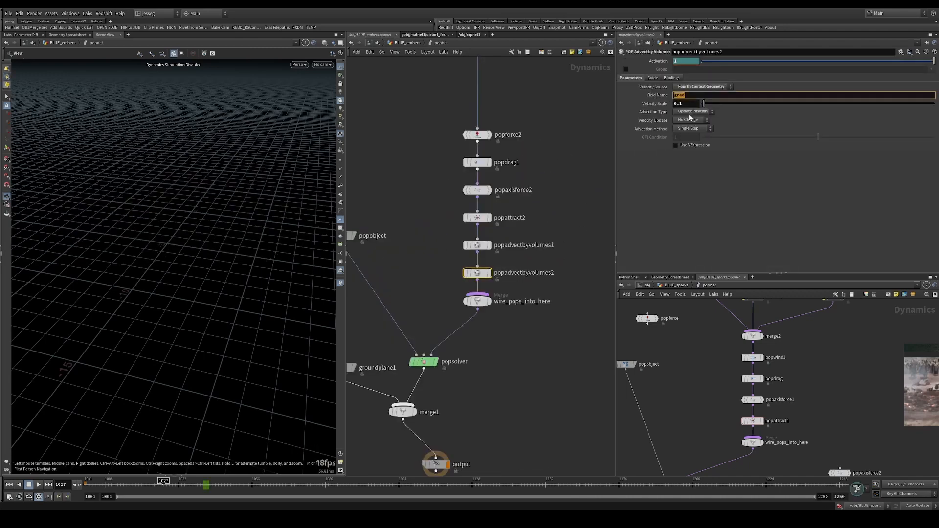
{"action": "left_click", "coordinate": [407, 42]}
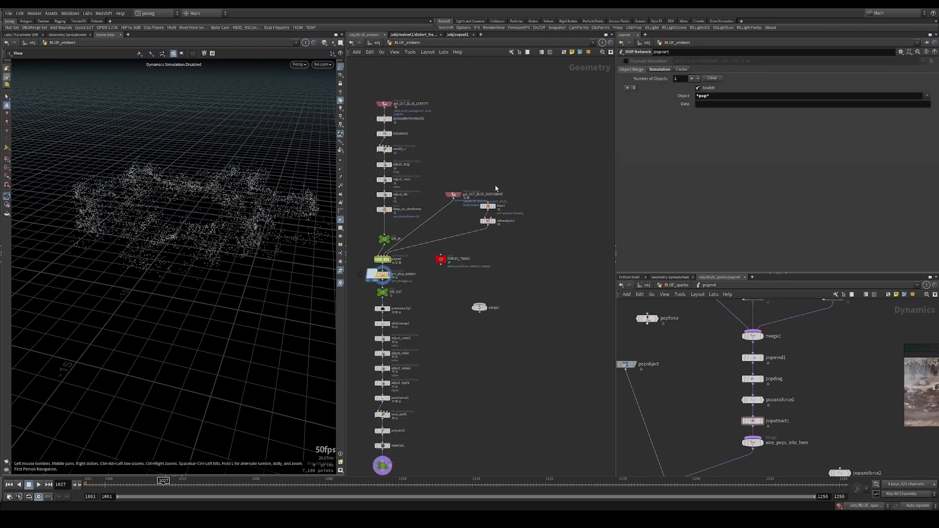
{"action": "left_click", "coordinate": [480, 215]}
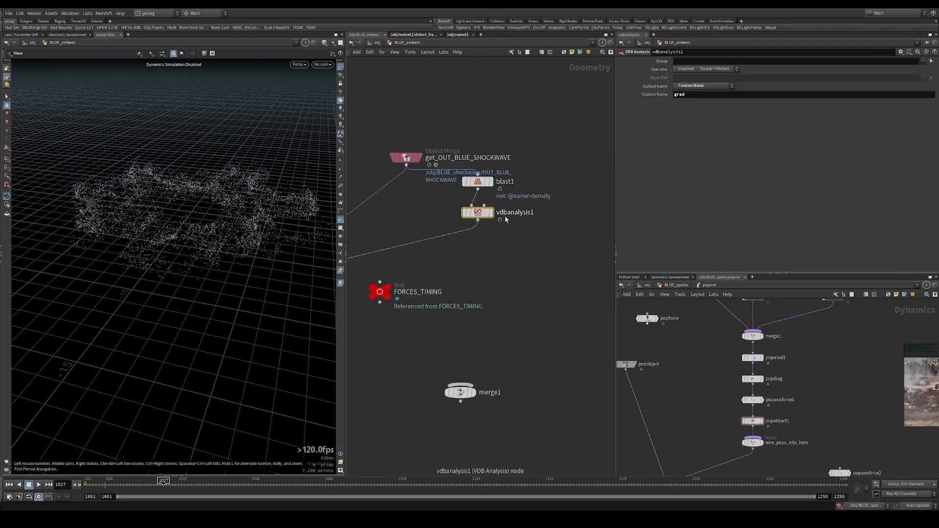
Enter popnet and compare the velocity source, field and advection settings of popadvectbyvolumes1 and popadvectbyvolumes2
{"action": "scroll", "coordinate": [468, 241], "scroll_direction": "up", "scroll_amount": 3}
{"action": "double_click", "coordinate": [367, 240]}
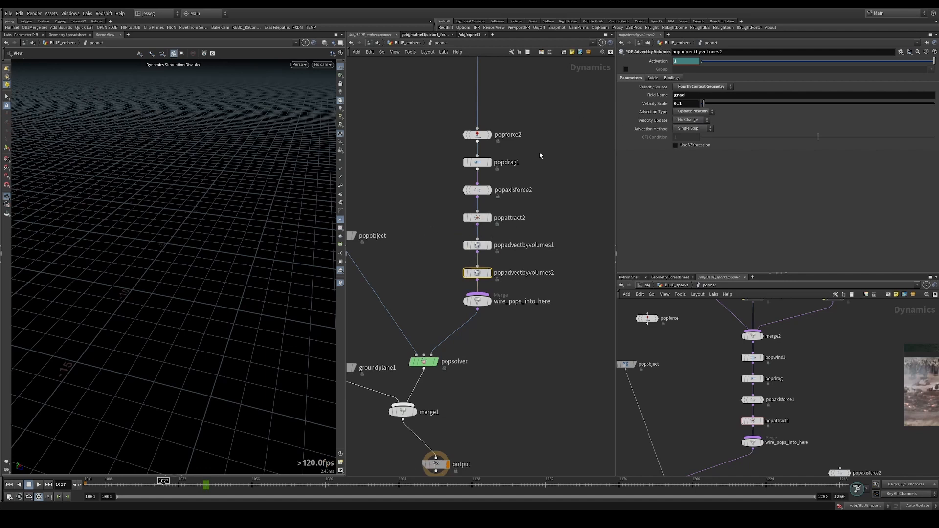
{"action": "left_click_drag", "start_coordinate": [440, 227], "coordinate": [545, 271]}
{"action": "left_click_drag", "start_coordinate": [433, 259], "coordinate": [511, 244]}
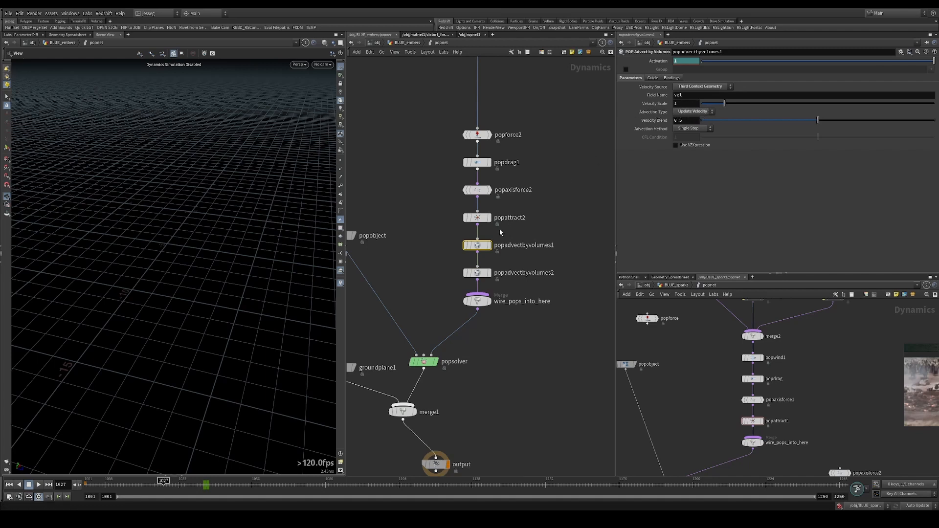
{"action": "mouse_move", "coordinate": [538, 235]}
{"action": "left_mouse_down"}
{"action": "mouse_move", "coordinate": [459, 264]}
{"action": "mouse_move", "coordinate": [534, 232]}
{"action": "left_mouse_up"}
{"action": "left_click", "coordinate": [478, 274]}
{"action": "left_click_drag", "start_coordinate": [436, 241], "coordinate": [539, 275]}
{"action": "left_click_drag", "start_coordinate": [481, 273], "coordinate": [483, 273]}
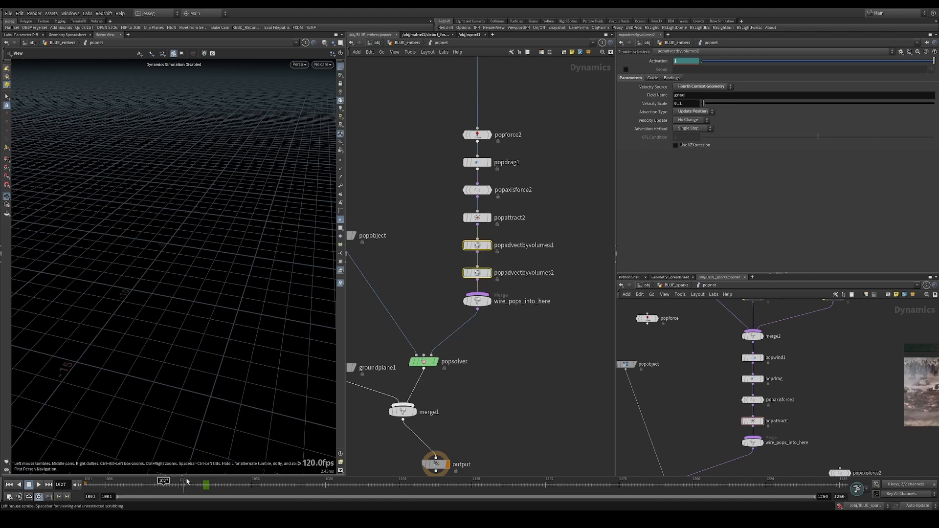
Return to the BLUE_embers network and scrub the ember simulation up to frame 1048
{"action": "left_click_drag", "start_coordinate": [202, 486], "coordinate": [203, 485]}
{"action": "left_click", "coordinate": [408, 42]}
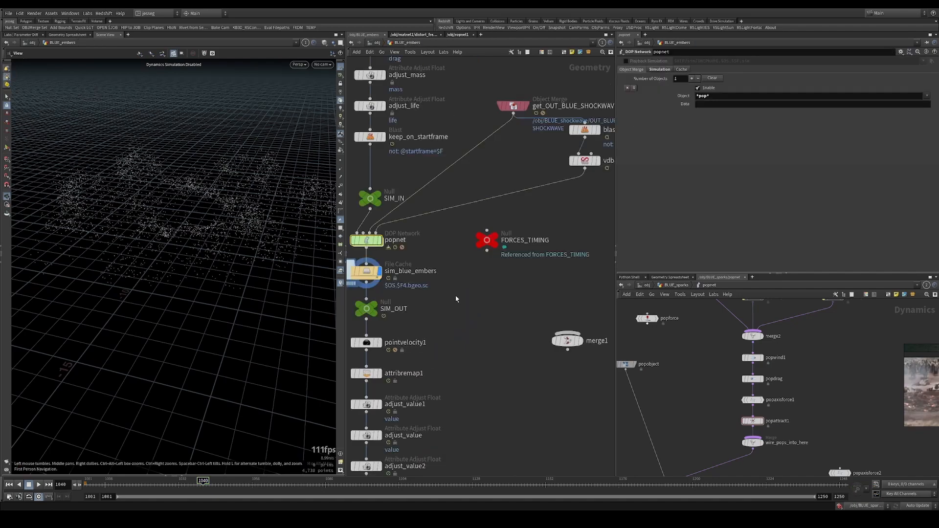
{"action": "left_click_drag", "start_coordinate": [186, 485], "coordinate": [227, 481]}
Reopen popnet and step back from frame 1048 while watching the Activation of popadvectbyvolumes2, returning to BLUE_embers when done
{"action": "double_click", "coordinate": [367, 241]}
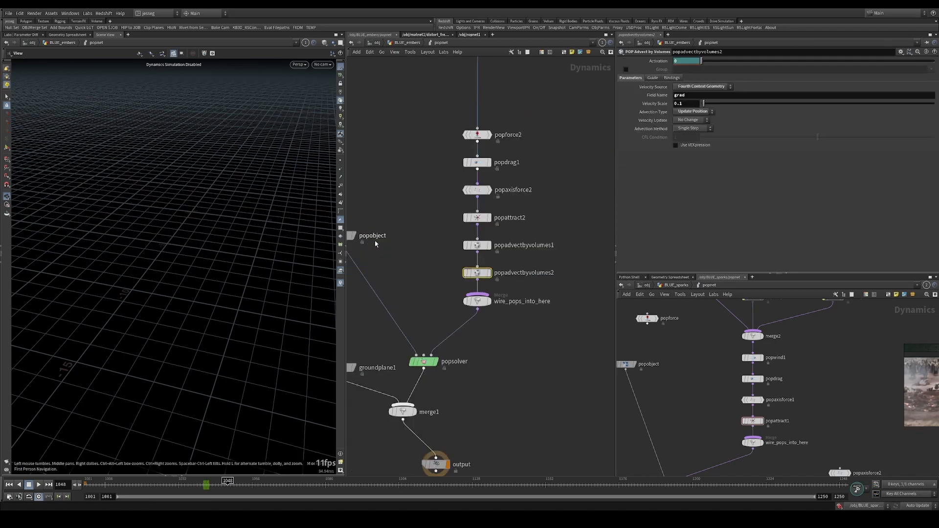
{"action": "left_click", "coordinate": [481, 273]}
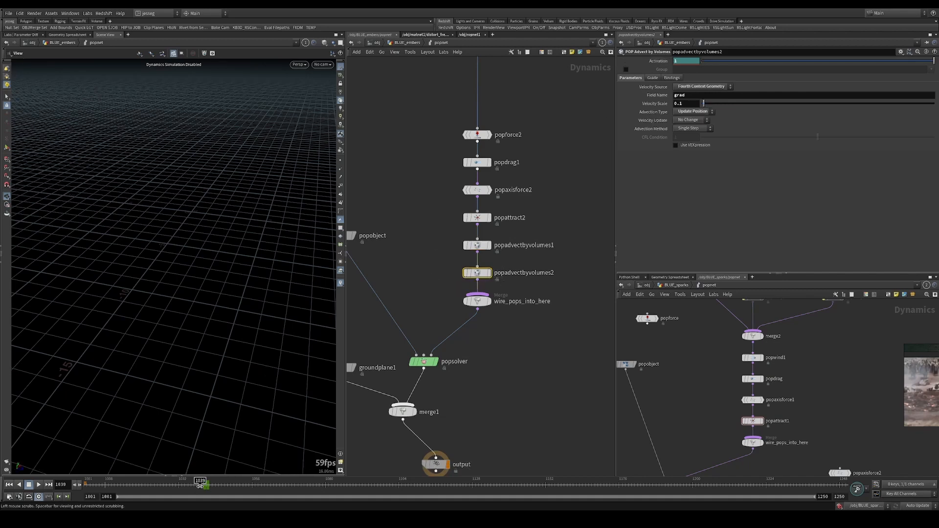
{"action": "key", "text": "Left"}
{"action": "key", "text": "Left"}
{"action": "key", "text": "Left"}
{"action": "key", "text": "Left"}
{"action": "key", "text": "Left"}
{"action": "key", "text": "Left"}
{"action": "key", "text": "u"}
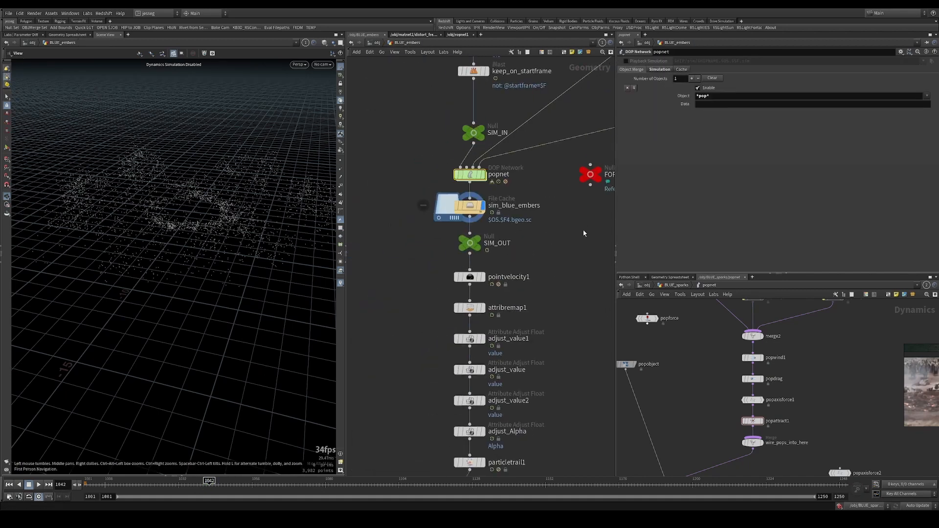
Display SIM_OUT and then pointvelocity1, and inspect the point velocity settings
{"action": "left_click", "coordinate": [499, 243]}
{"action": "middle_click_drag", "start_coordinate": [518, 251], "coordinate": [502, 198]}
{"action": "left_click", "coordinate": [466, 215]}
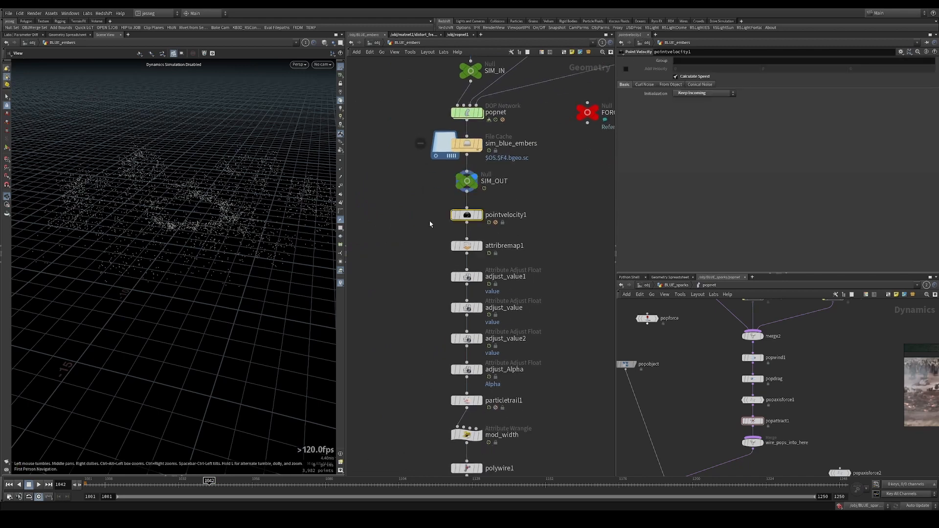
{"action": "middle_click_drag", "start_coordinate": [445, 244], "coordinate": [427, 183]}
Leave popnet in the second network editor and bring the BLUE_sparks post-simulation node chain into view for comparison
{"action": "key", "text": "u"}
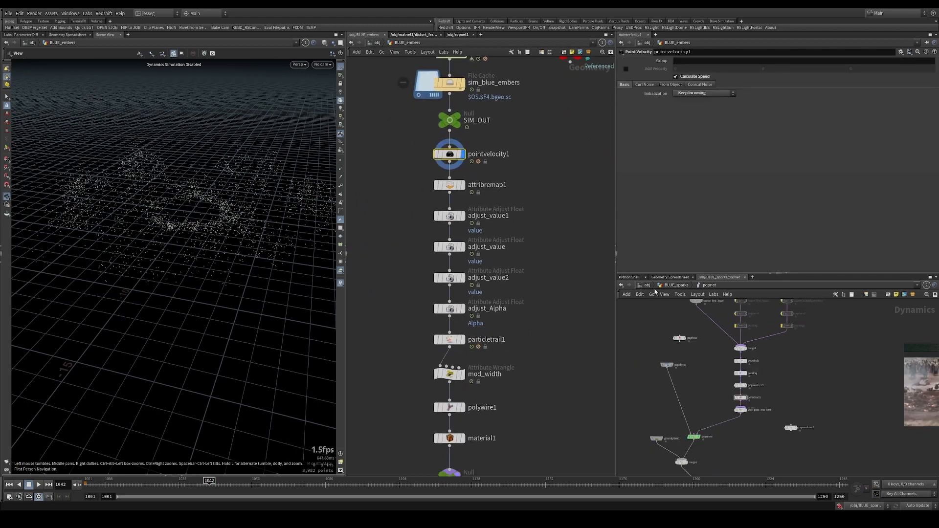
{"action": "scroll", "coordinate": [687, 343], "scroll_direction": "down", "scroll_amount": 2}
{"action": "middle_click_drag", "start_coordinate": [743, 357], "coordinate": [751, 323]}
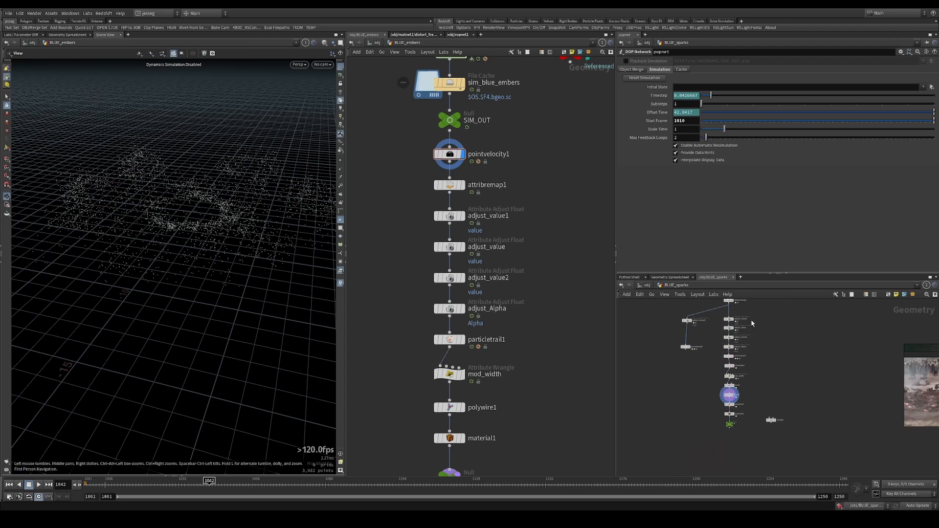
{"action": "scroll", "coordinate": [745, 351], "scroll_direction": "up", "scroll_amount": 3}
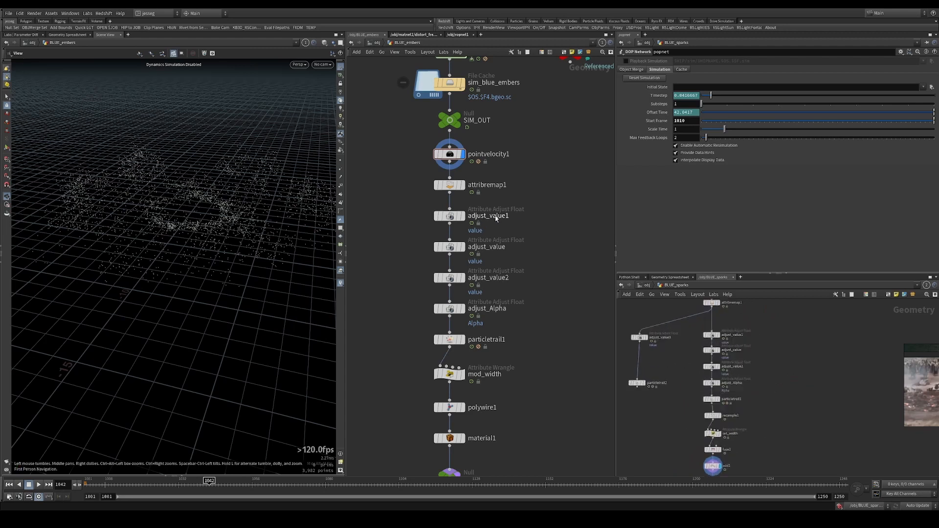
Display attribremap1 and go through adjust_value1, adjust_value and adjust_value2 to review how the value attribute is set
{"action": "left_click", "coordinate": [463, 185]}
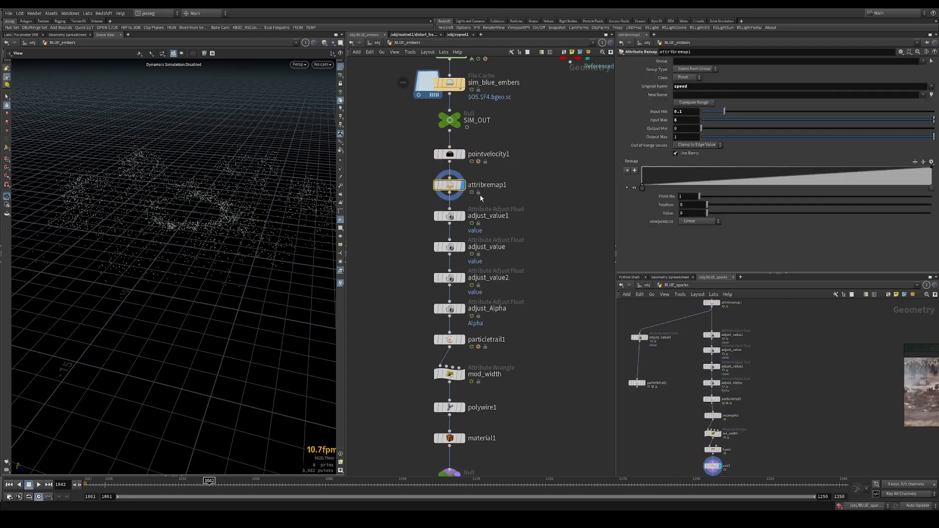
{"action": "key", "text": "Down"}
{"action": "middle_click_drag", "start_coordinate": [510, 241], "coordinate": [521, 192]}
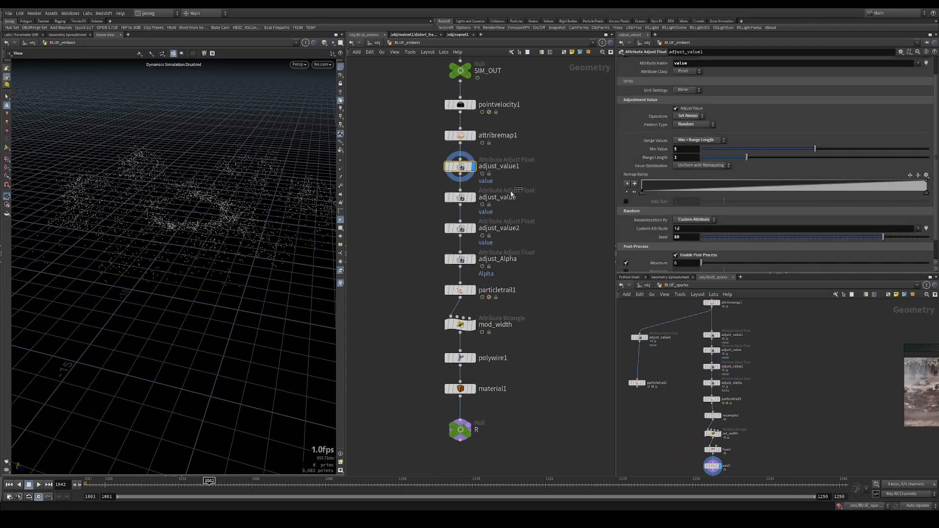
{"action": "key", "text": "Down"}
{"action": "key", "text": "Down"}
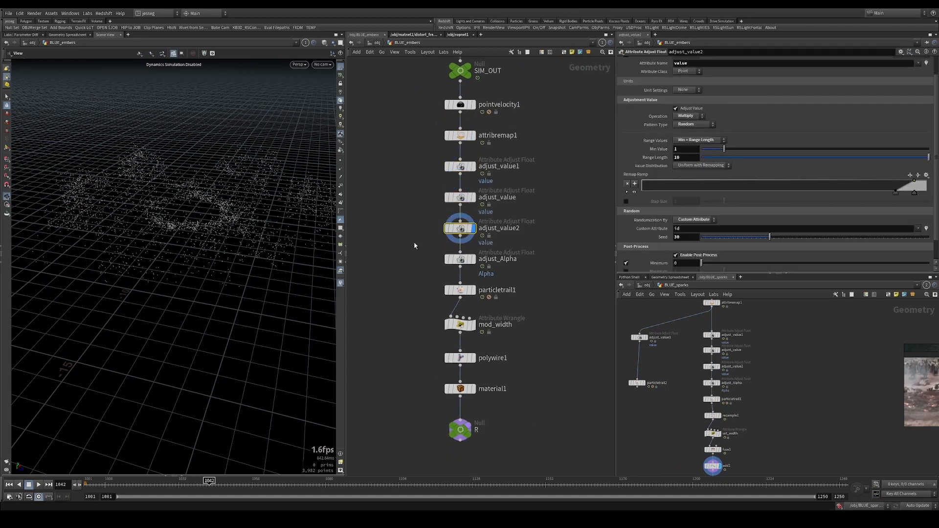
{"action": "key", "text": "Up"}
{"action": "key", "text": "Up"}
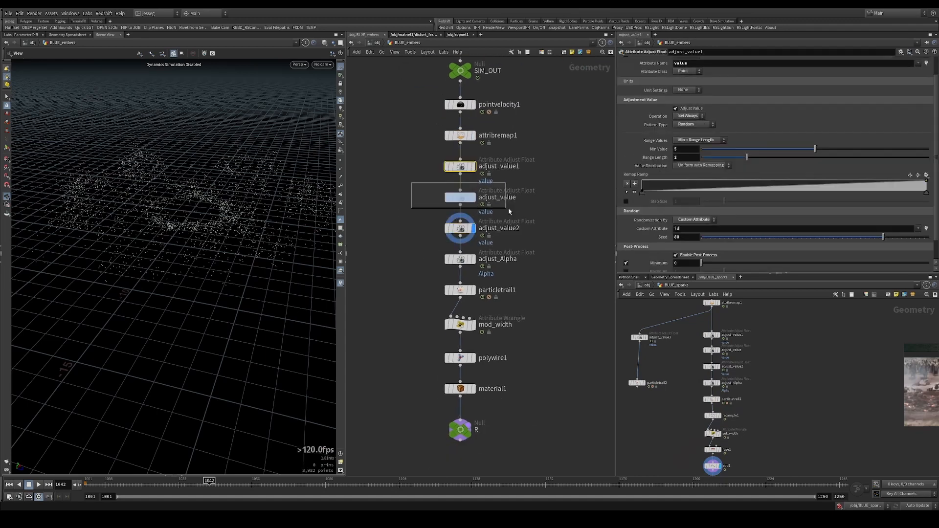
{"action": "left_click_drag", "start_coordinate": [509, 207], "coordinate": [510, 208]}
{"action": "key", "text": "r"}
Display particletrail1 and scrub to frame 1029 to view the blue ember trails
{"action": "middle_click_drag", "start_coordinate": [427, 269], "coordinate": [433, 209]}
{"action": "left_click_drag", "start_coordinate": [417, 216], "coordinate": [528, 236]}
{"action": "key", "text": "r"}
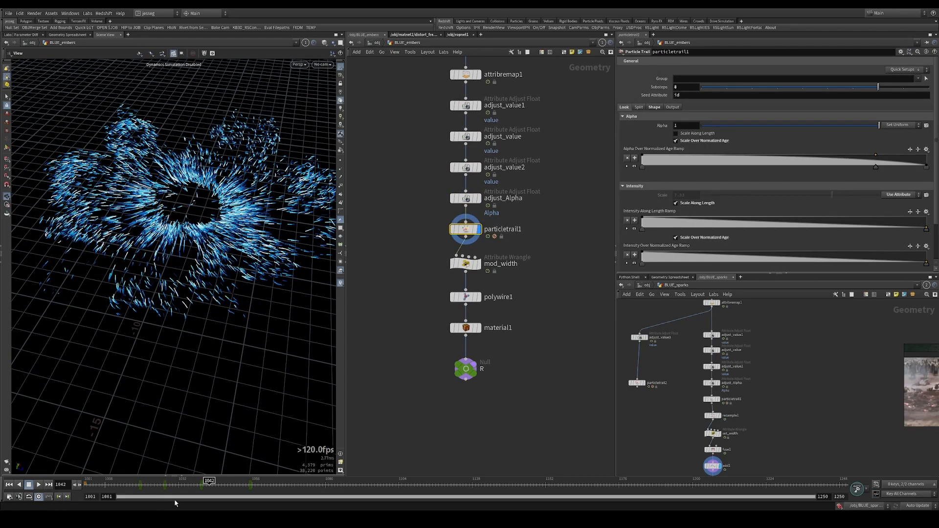
{"action": "mouse_move", "coordinate": [155, 484]}
{"action": "left_mouse_down"}
{"action": "mouse_move", "coordinate": [148, 485]}
{"action": "mouse_move", "coordinate": [170, 484]}
{"action": "left_mouse_up"}
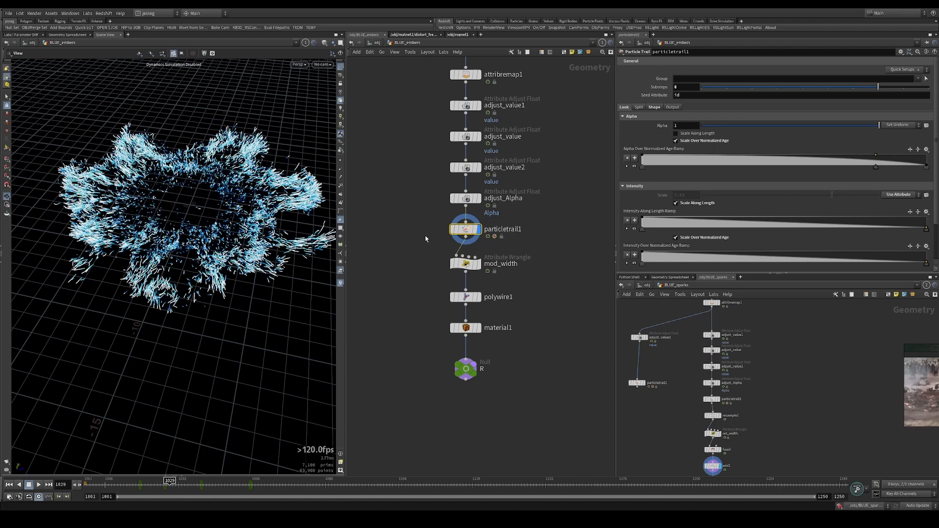
Examine the alpha, intensity and color settings of particletrail1 and view its trails up close
{"action": "scroll", "coordinate": [660, 140], "scroll_direction": "down", "scroll_amount": 3}
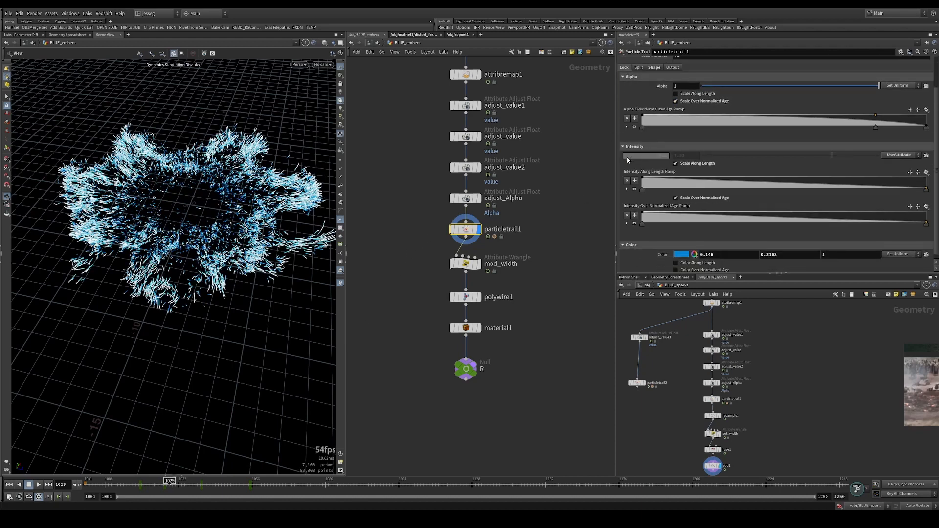
{"action": "scroll", "coordinate": [684, 159], "scroll_direction": "down", "scroll_amount": 1}
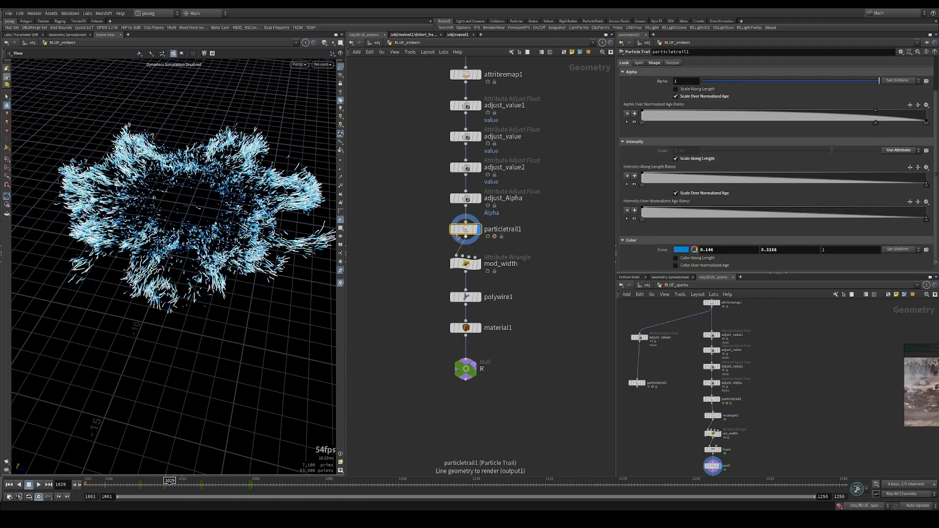
{"action": "left_click_drag", "start_coordinate": [205, 235], "coordinate": [221, 230]}
{"action": "right_click_drag", "start_coordinate": [221, 231], "coordinate": [264, 205]}
{"action": "left_click_drag", "start_coordinate": [264, 205], "coordinate": [265, 235]}
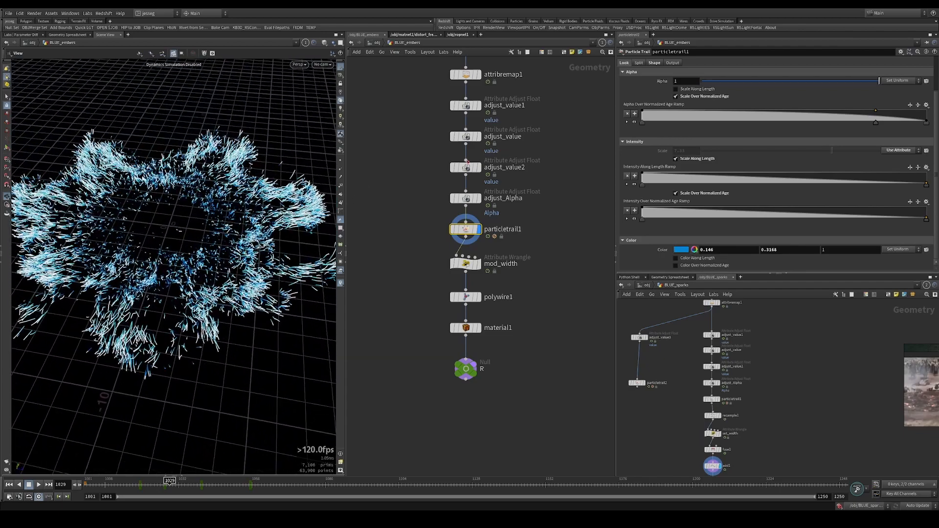
{"action": "scroll", "coordinate": [650, 122], "scroll_direction": "up", "scroll_amount": 2}
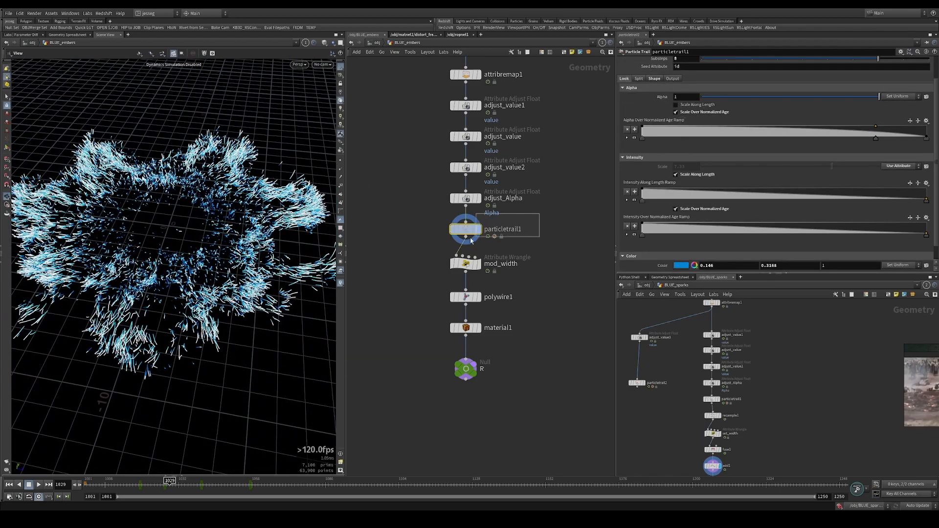
Add a new Particle Trail node beside particletrail1, connect it to adjust_Alpha and display it
{"action": "middle_click_drag", "start_coordinate": [540, 239], "coordinate": [434, 238]}
{"action": "key", "text": "Tab"}
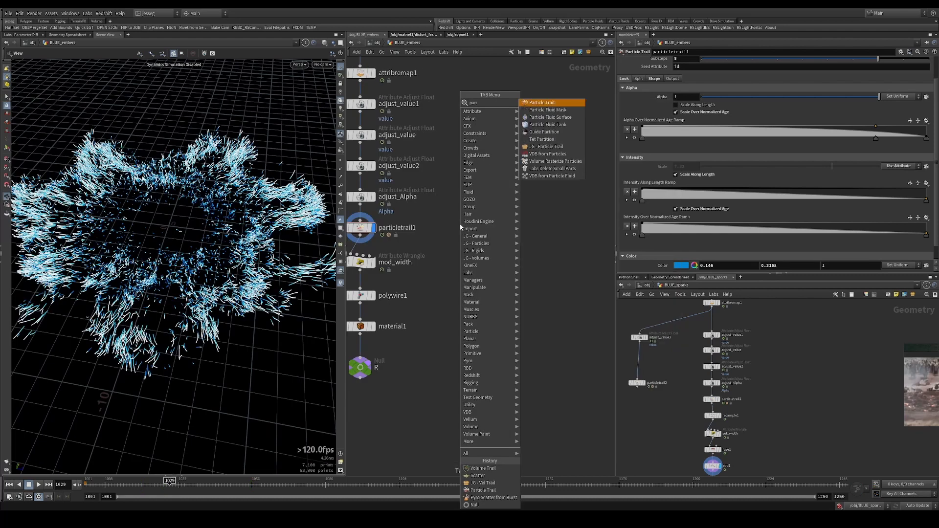
{"action": "key", "text": "Escape"}
{"action": "left_click", "coordinate": [460, 227]}
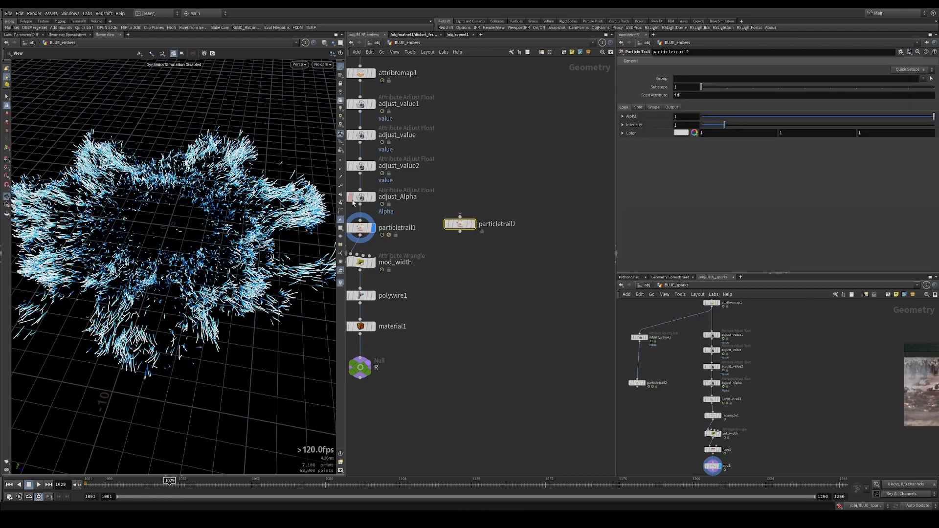
{"action": "left_click", "coordinate": [472, 224]}
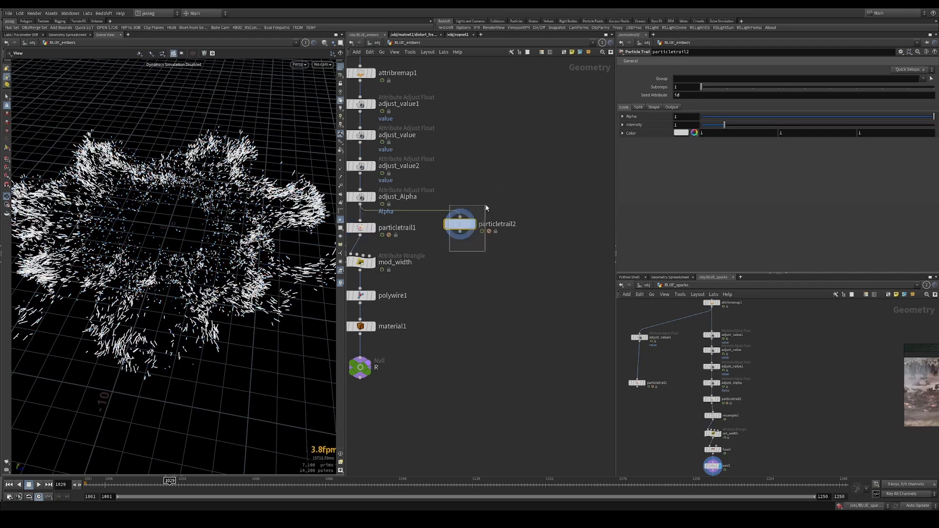
{"action": "left_click_drag", "start_coordinate": [452, 231], "coordinate": [459, 235]}
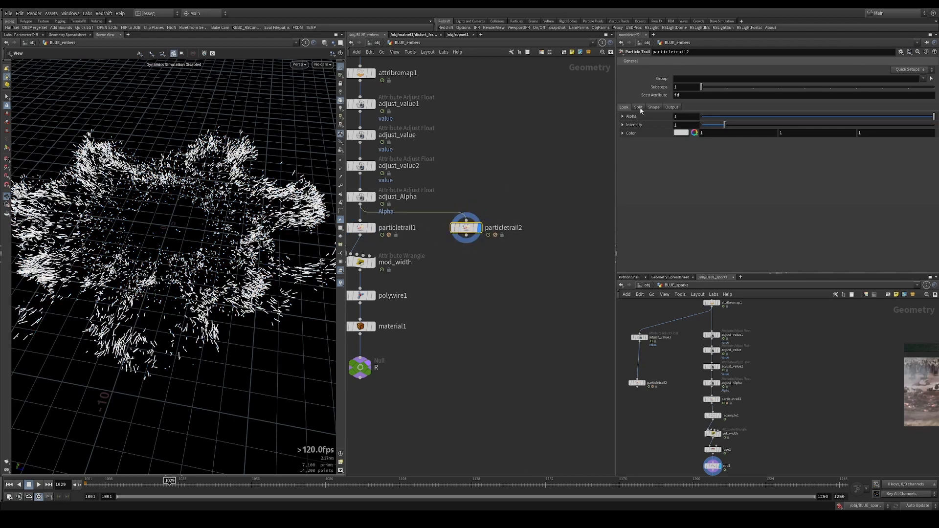
Give particletrail2 a blue color of 0, 0.5, 1
{"action": "left_click", "coordinate": [684, 133]}
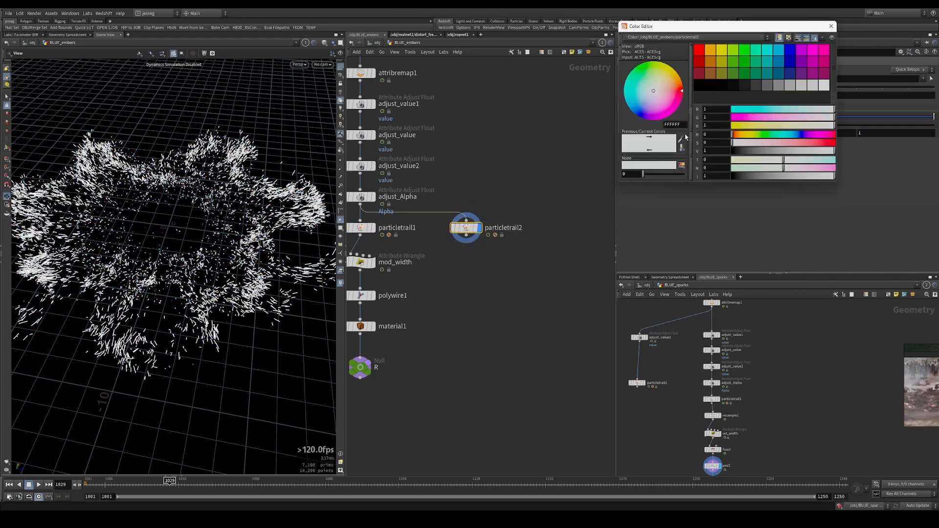
{"action": "left_click", "coordinate": [768, 50]}
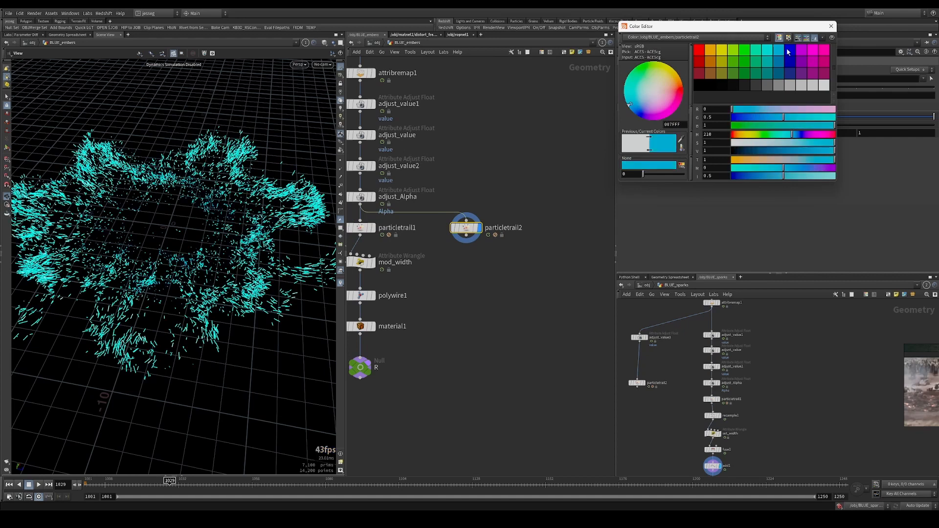
{"action": "left_click", "coordinate": [789, 49]}
{"action": "left_click", "coordinate": [779, 49]}
{"action": "left_click", "coordinate": [830, 26]}
Switch the color of particletrail2 to Specific Values, load the Electric Spark palette and reset the base color to white
{"action": "left_click", "coordinate": [625, 134]}
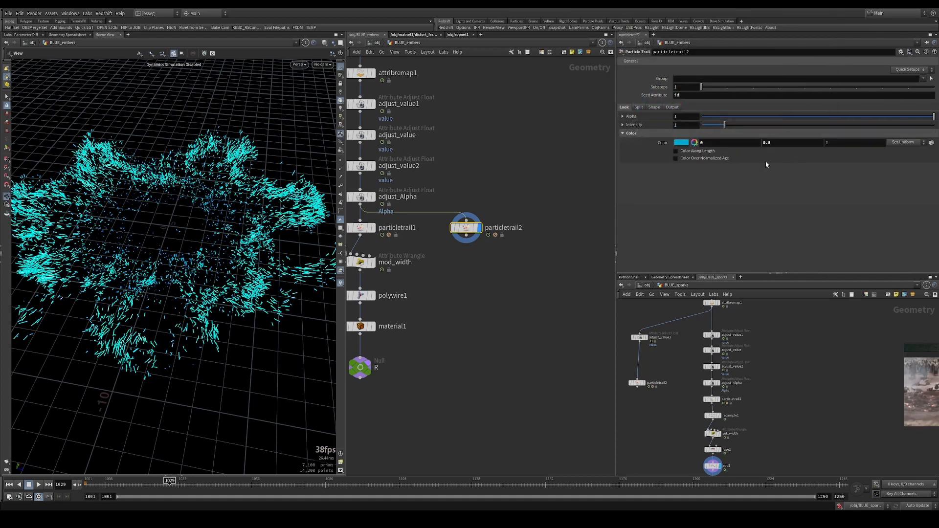
{"action": "left_click", "coordinate": [905, 142]}
{"action": "left_click", "coordinate": [691, 152]}
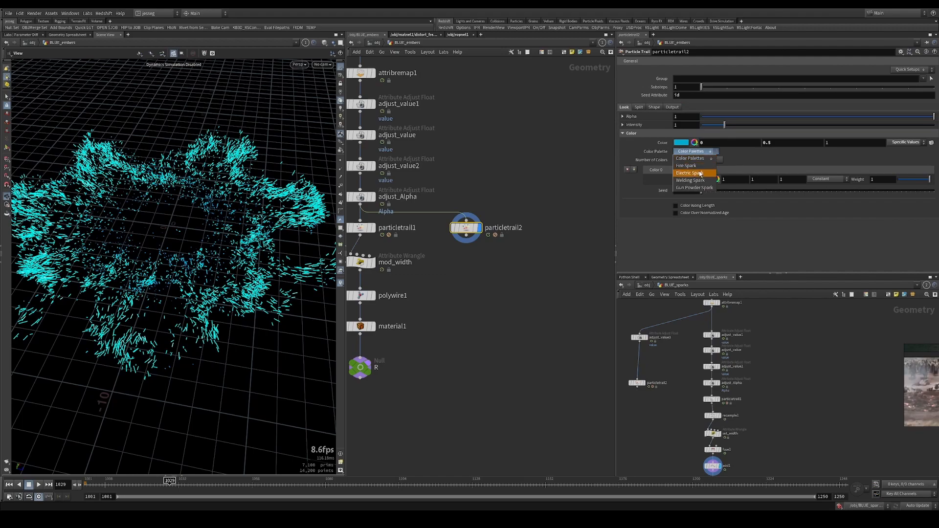
{"action": "left_click", "coordinate": [700, 174]}
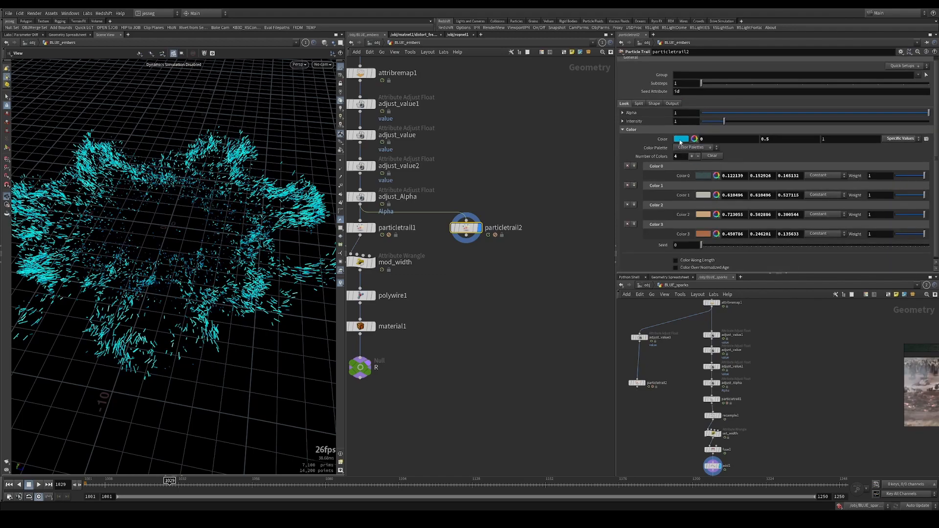
{"action": "middle_click", "coordinate": [665, 139], "text": "ctrl"}
Lower the Intensity of particletrail2 to 0.16 and check the trails up to frame 1031
{"action": "left_click_drag", "start_coordinate": [186, 229], "coordinate": [217, 205]}
{"action": "mouse_move", "coordinate": [169, 481]}
{"action": "left_mouse_down"}
{"action": "mouse_move", "coordinate": [127, 480]}
{"action": "mouse_move", "coordinate": [163, 480]}
{"action": "left_mouse_up"}
{"action": "left_click_drag", "start_coordinate": [724, 122], "coordinate": [705, 122]}
{"action": "mouse_move", "coordinate": [163, 480]}
{"action": "left_mouse_down"}
{"action": "mouse_move", "coordinate": [130, 481]}
{"action": "mouse_move", "coordinate": [220, 480]}
{"action": "mouse_move", "coordinate": [120, 481]}
{"action": "mouse_move", "coordinate": [263, 485]}
{"action": "mouse_move", "coordinate": [176, 485]}
{"action": "left_mouse_up"}
Try different spark color palettes on particletrail2 and settle on the orange-gold one
{"action": "left_click", "coordinate": [693, 147]}
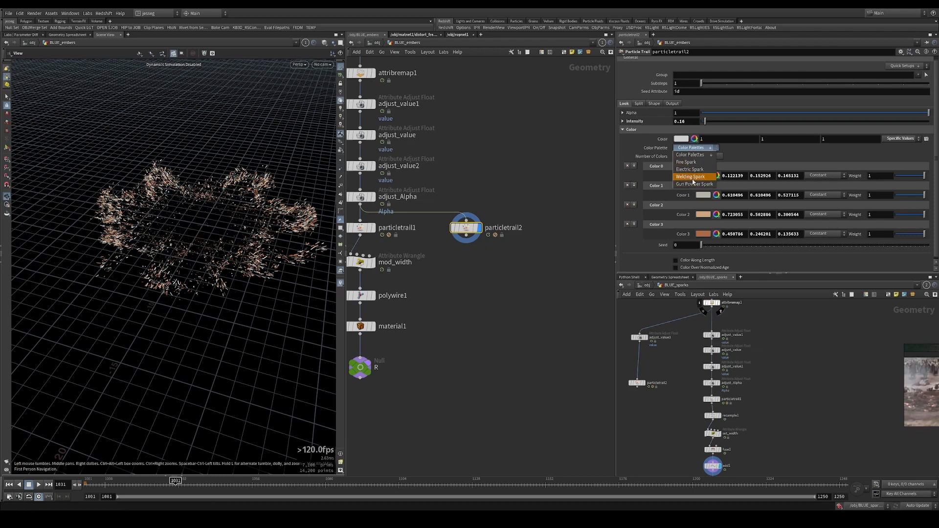
{"action": "left_click", "coordinate": [693, 185]}
{"action": "left_click", "coordinate": [692, 147]}
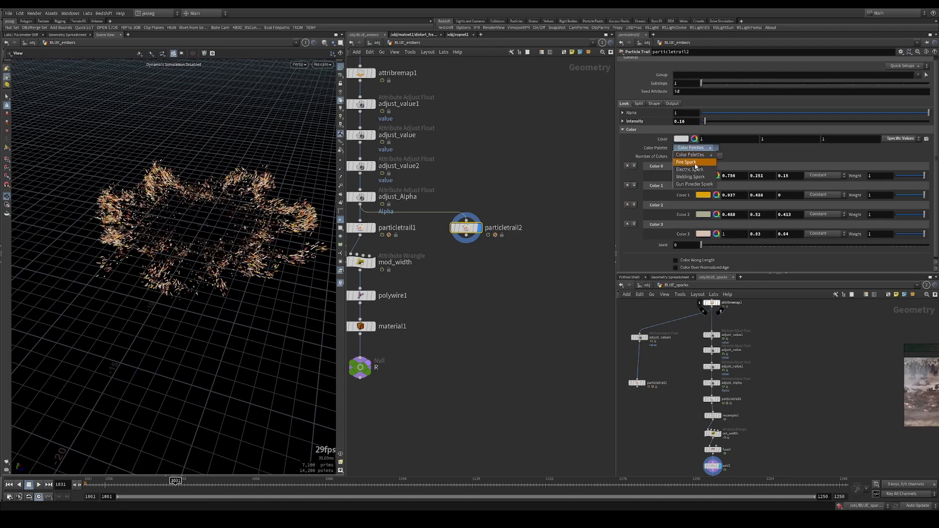
{"action": "left_click", "coordinate": [689, 169]}
{"action": "left_click", "coordinate": [691, 148]}
{"action": "left_click", "coordinate": [694, 169]}
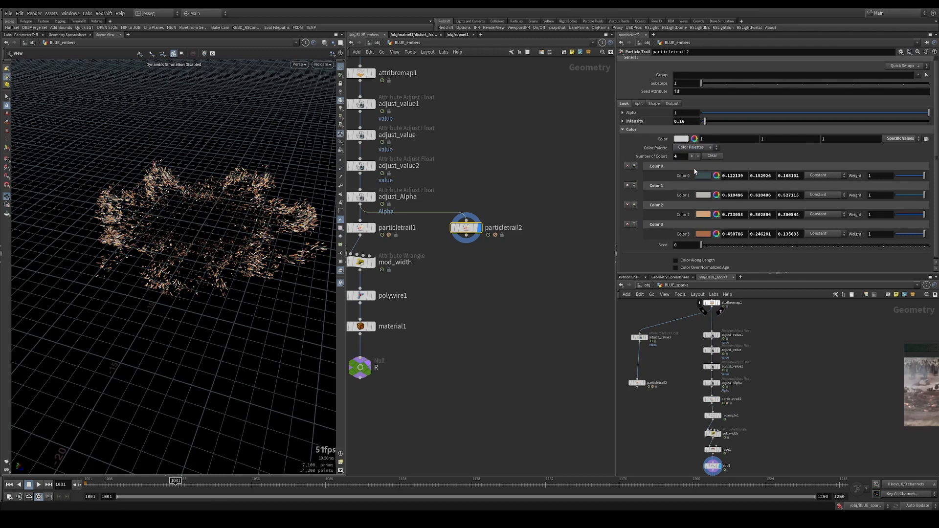
{"action": "left_click", "coordinate": [692, 148]}
{"action": "left_click", "coordinate": [686, 184]}
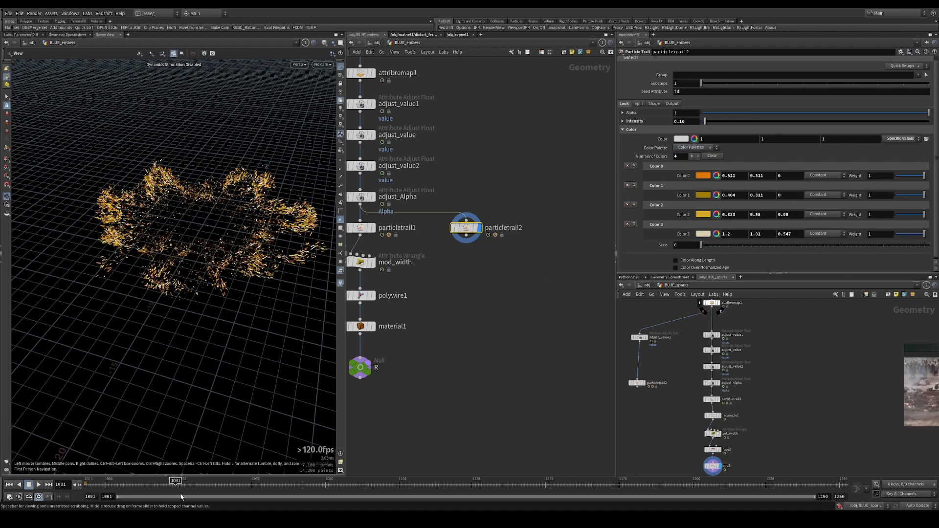
Scrub to frame 1025 to review the recolored trails beside the particletrail2 node
{"action": "left_click_drag", "start_coordinate": [123, 490], "coordinate": [157, 490]}
{"action": "scroll", "coordinate": [523, 232], "scroll_direction": "up", "scroll_amount": 2}
{"action": "scroll", "coordinate": [540, 199], "scroll_direction": "up", "scroll_amount": 1}
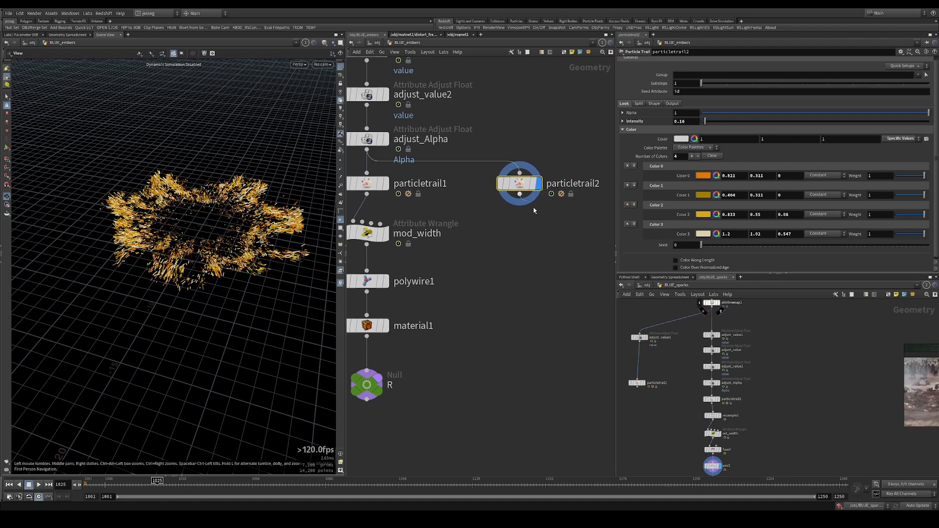
Add an Attribute Adjust Color node for Cd below particletrail2 and display its result
{"action": "left_click", "coordinate": [520, 194]}
{"action": "key", "text": "Tab"}
{"action": "type", "text": "attradjustc"}
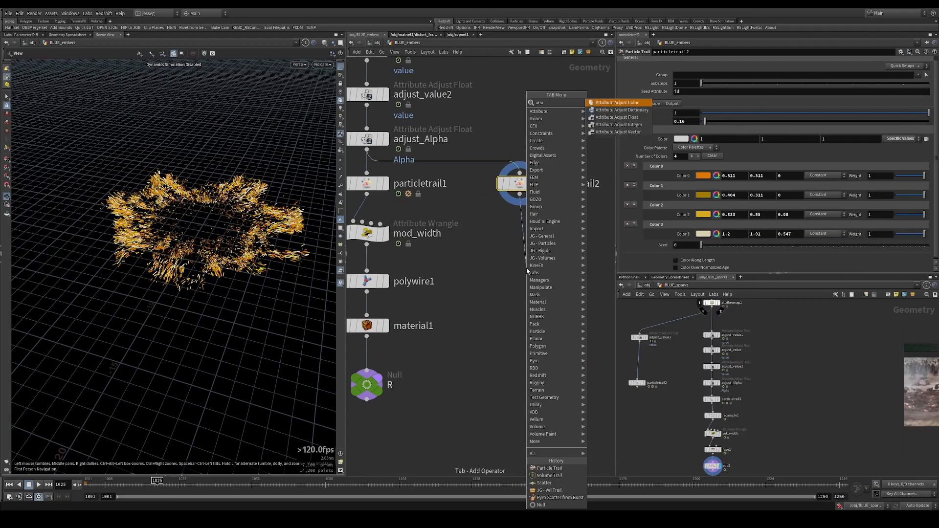
{"action": "type", "text": "ol"}
{"action": "key", "text": "Return"}
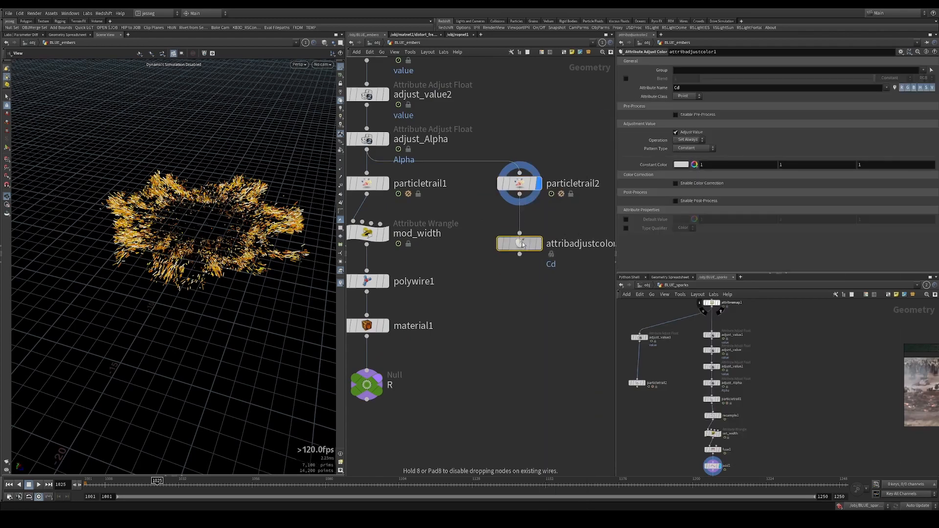
{"action": "left_click", "coordinate": [526, 242]}
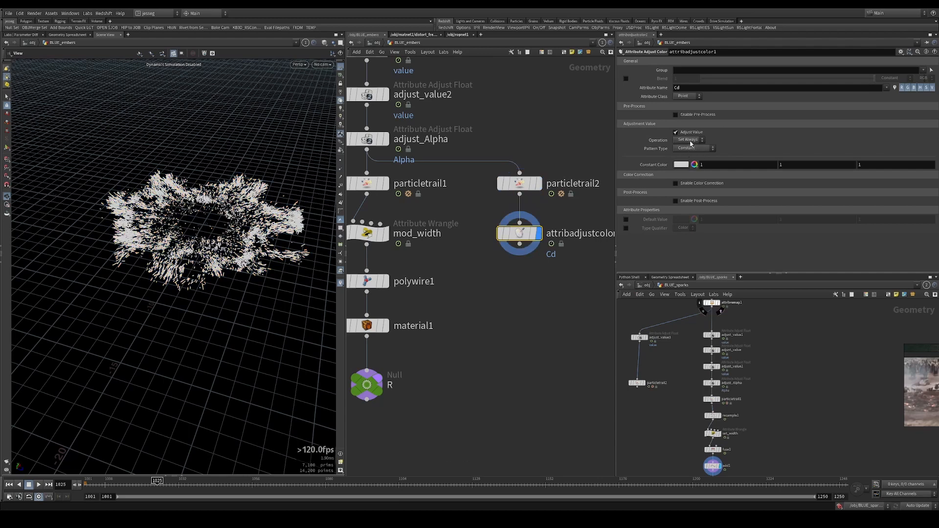
On the color adjustment node, turn off Adjust Value, enable Color Correction and set Hue Shift to about -82.5
{"action": "left_click", "coordinate": [690, 141]}
{"action": "left_click", "coordinate": [738, 142]}
{"action": "left_click", "coordinate": [683, 132]}
{"action": "left_click", "coordinate": [676, 149]}
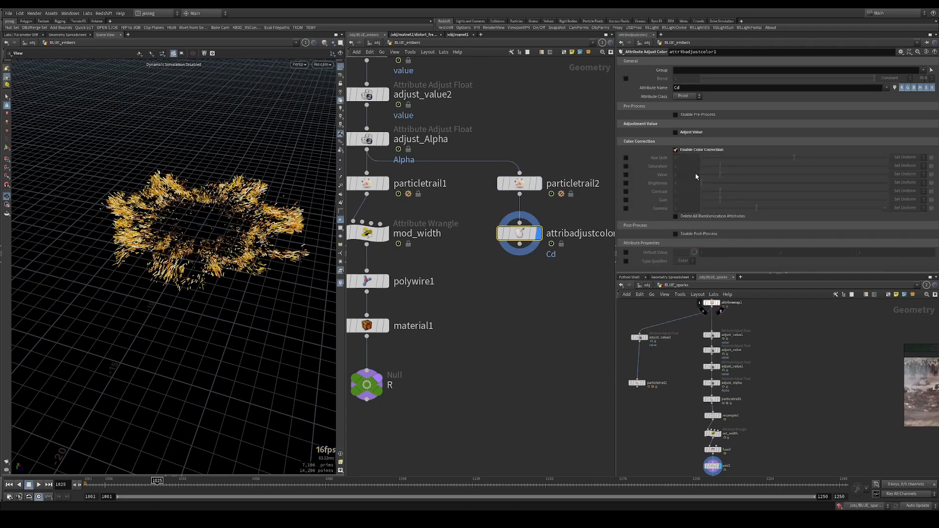
{"action": "left_click", "coordinate": [626, 158]}
{"action": "left_click_drag", "start_coordinate": [793, 157], "coordinate": [751, 157]}
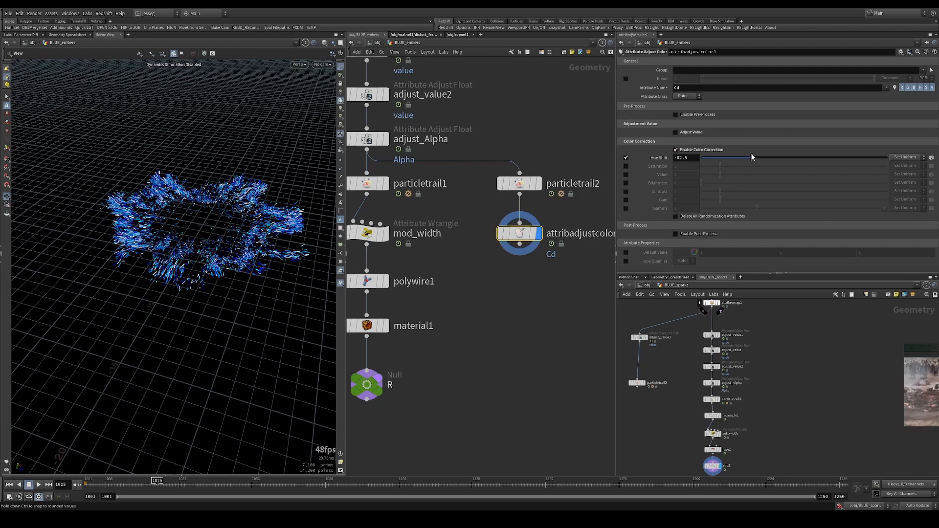
Load a teal, beige and orange color palette on particletrail2 and play back the hue-shifted trails
{"action": "left_click", "coordinate": [554, 198]}
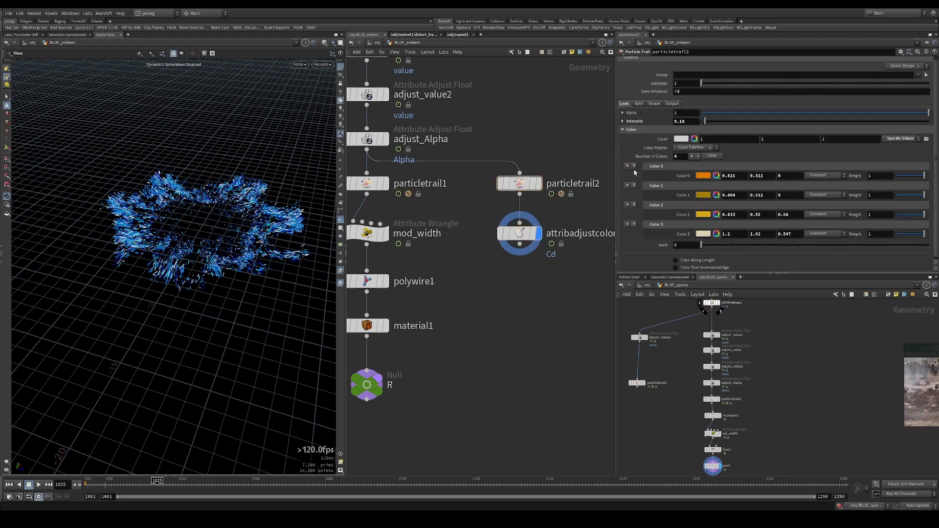
{"action": "left_click", "coordinate": [694, 147]}
{"action": "left_click", "coordinate": [701, 174]}
{"action": "left_click_drag", "start_coordinate": [256, 209], "coordinate": [272, 209]}
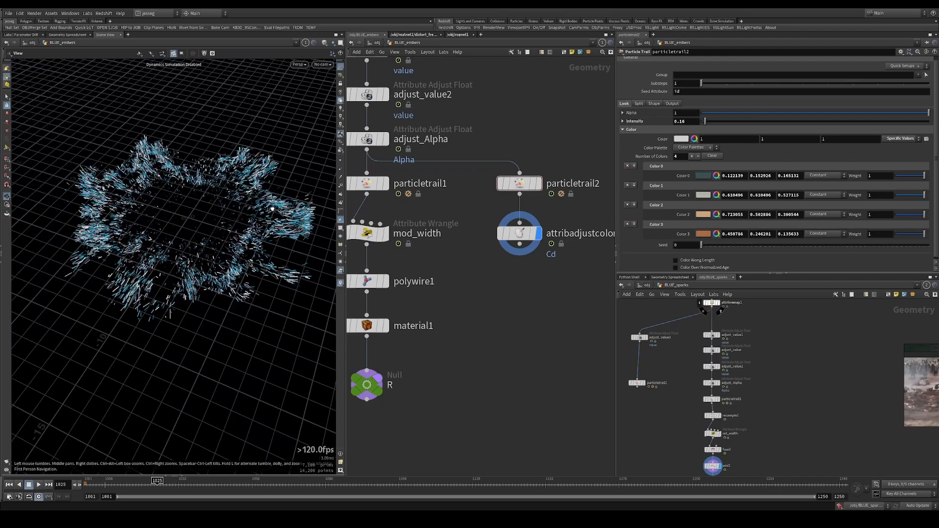
{"action": "key", "text": "Up"}
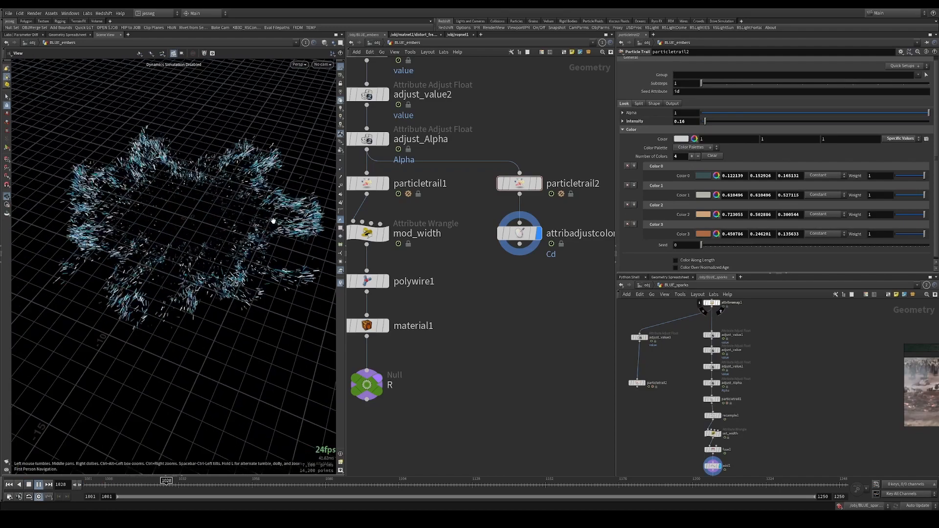
{"action": "key", "text": "Up"}
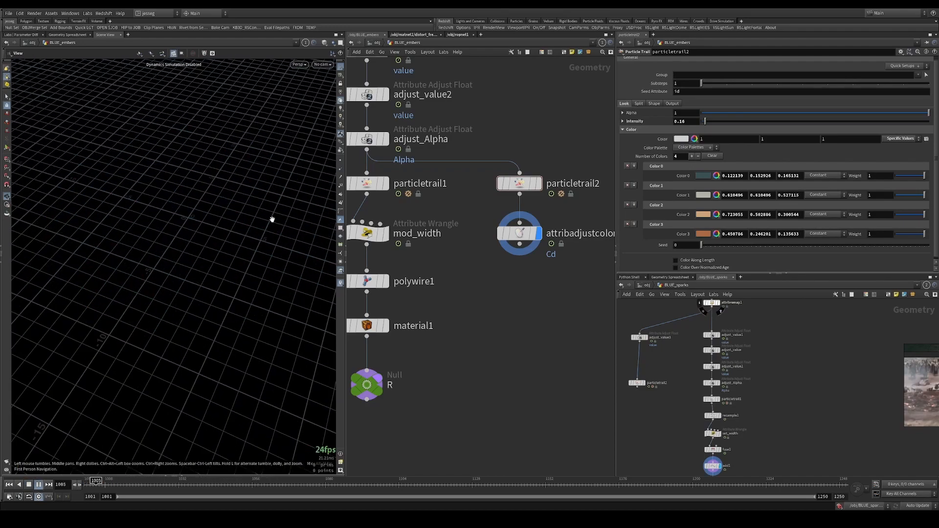
{"action": "key", "text": "Up"}
Enable Color Along Length on particletrail2 and play back the trails
{"action": "scroll", "coordinate": [674, 252], "scroll_direction": "down", "scroll_amount": 1}
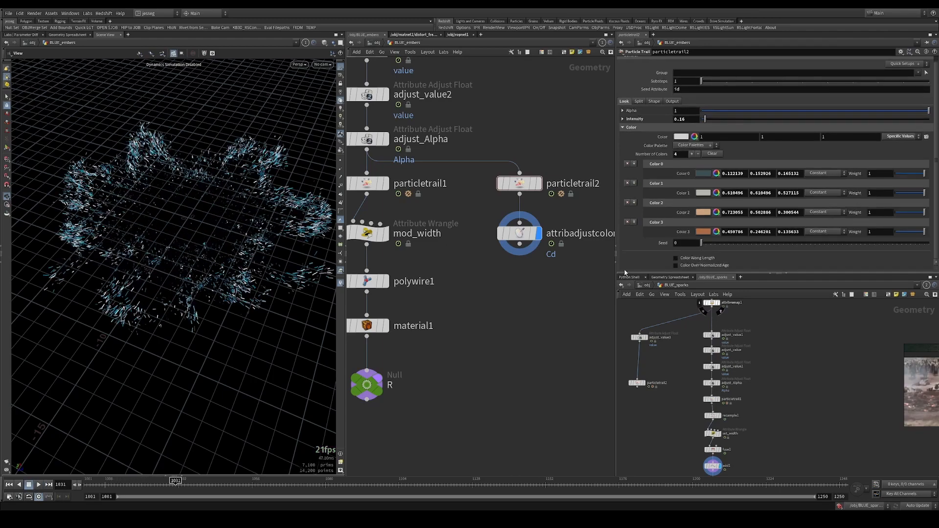
{"action": "left_click", "coordinate": [676, 258]}
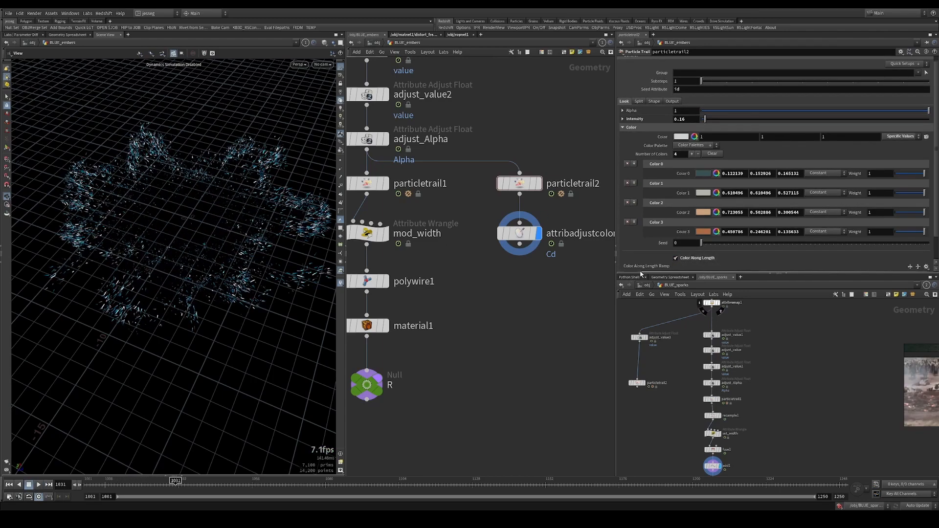
{"action": "key", "text": "Up"}
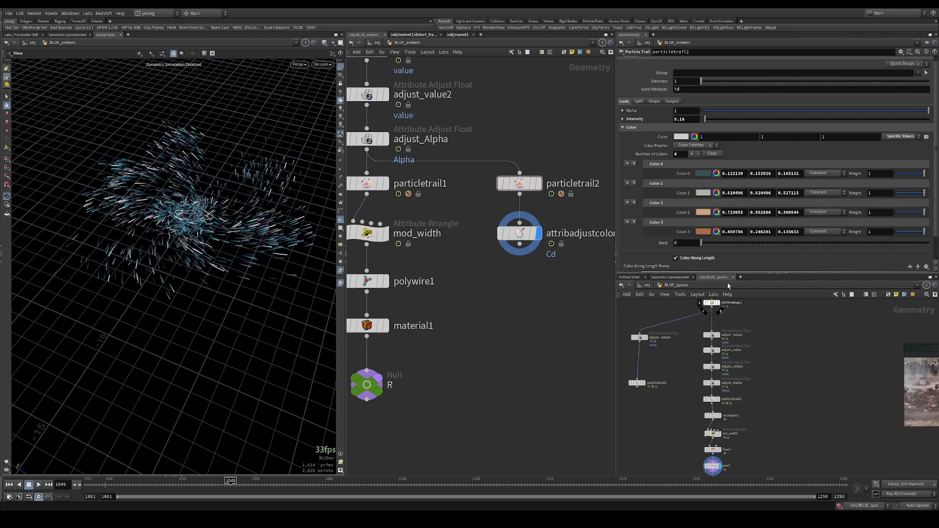
Try Color Over Normalized Age on particletrail2 during playback
{"action": "scroll", "coordinate": [692, 260], "scroll_direction": "down", "scroll_amount": 1}
{"action": "scroll", "coordinate": [692, 260], "scroll_direction": "down", "scroll_amount": 1}
{"action": "left_click", "coordinate": [675, 265]}
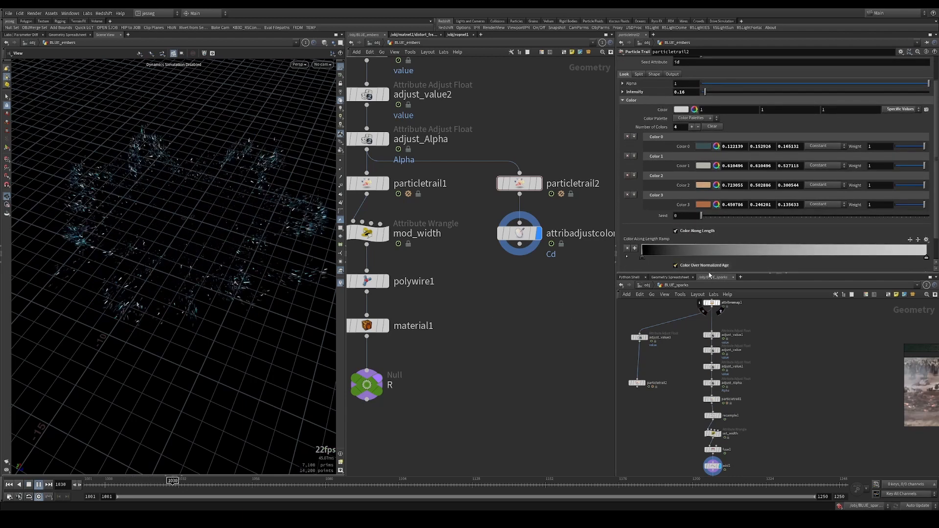
{"action": "scroll", "coordinate": [731, 259], "scroll_direction": "down", "scroll_amount": 1}
{"action": "left_click", "coordinate": [719, 257]}
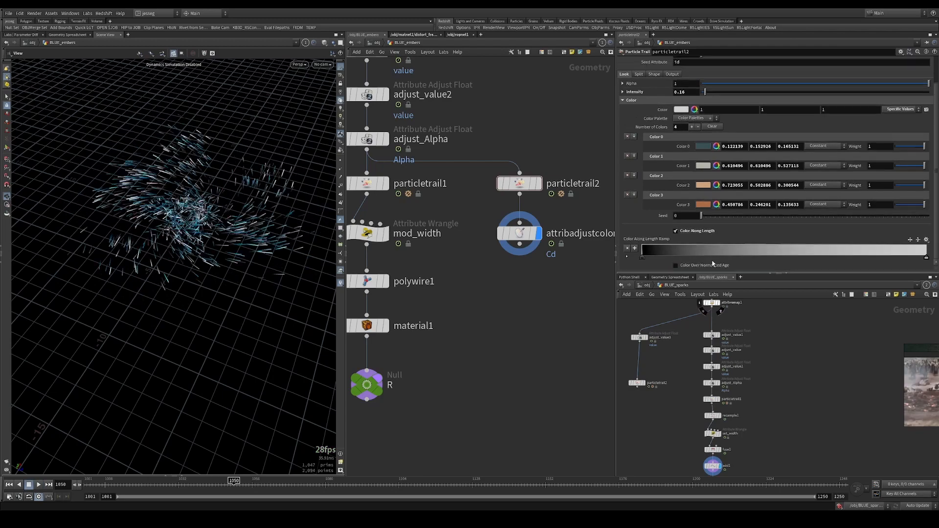
{"action": "key", "text": "ctrl+Up"}
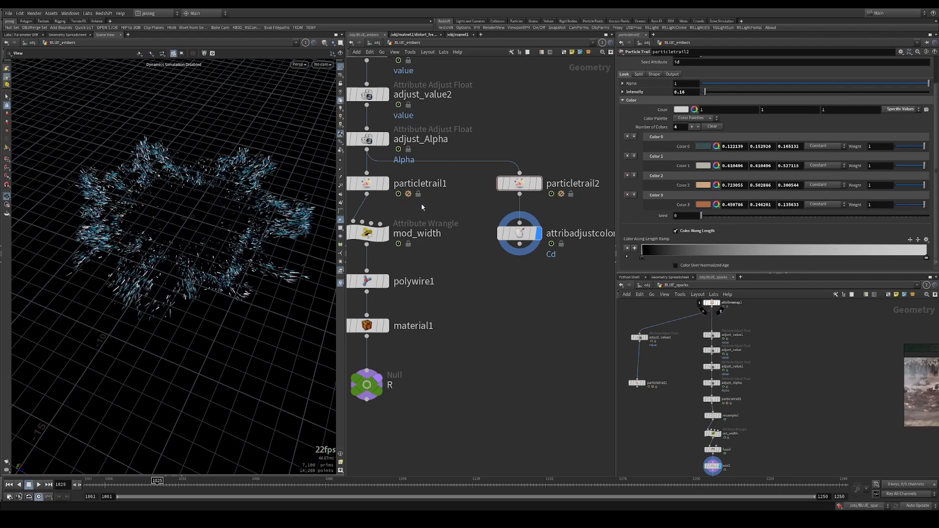
Review the Alpha and Intensity ramps of particletrail1 and display its trails
{"action": "left_click", "coordinate": [368, 183]}
{"action": "middle_click_drag", "start_coordinate": [368, 183], "coordinate": [438, 198]}
{"action": "scroll", "coordinate": [727, 223], "scroll_direction": "down", "scroll_amount": 2}
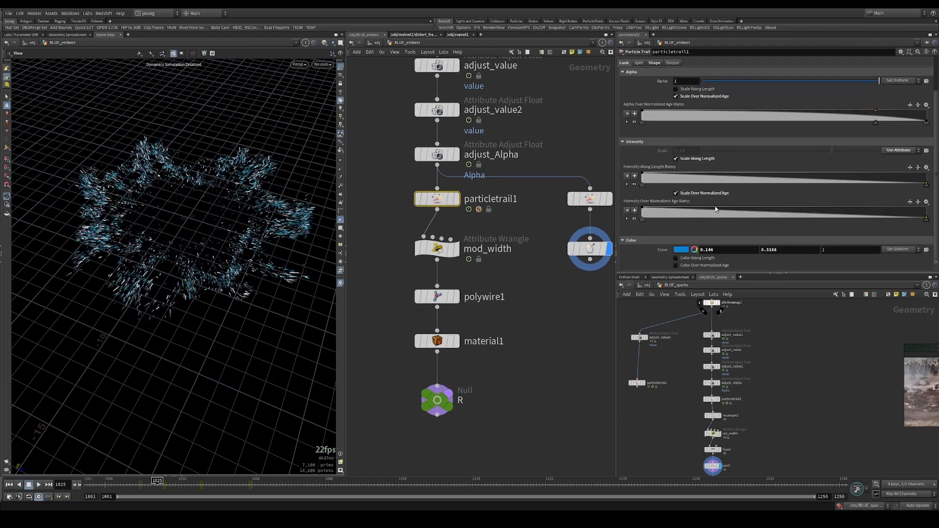
{"action": "scroll", "coordinate": [670, 205], "scroll_direction": "up", "scroll_amount": 1}
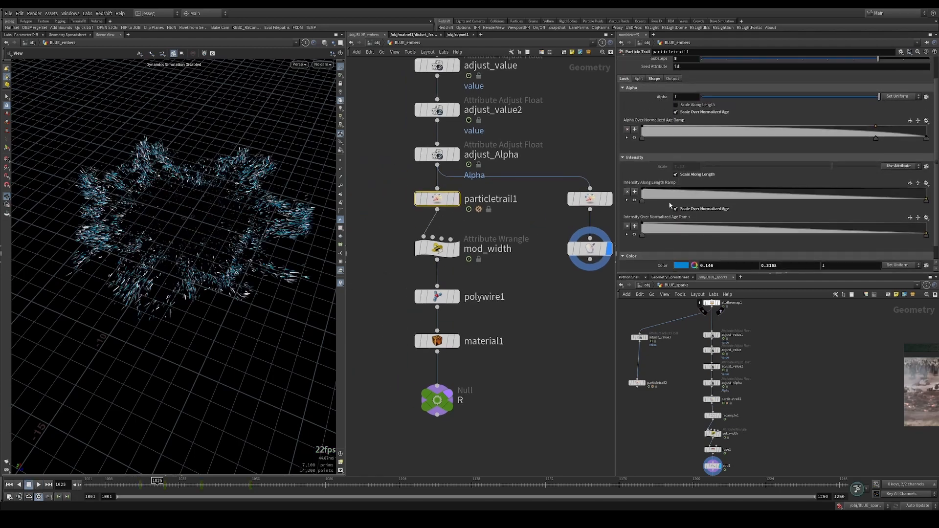
{"action": "left_click", "coordinate": [456, 198]}
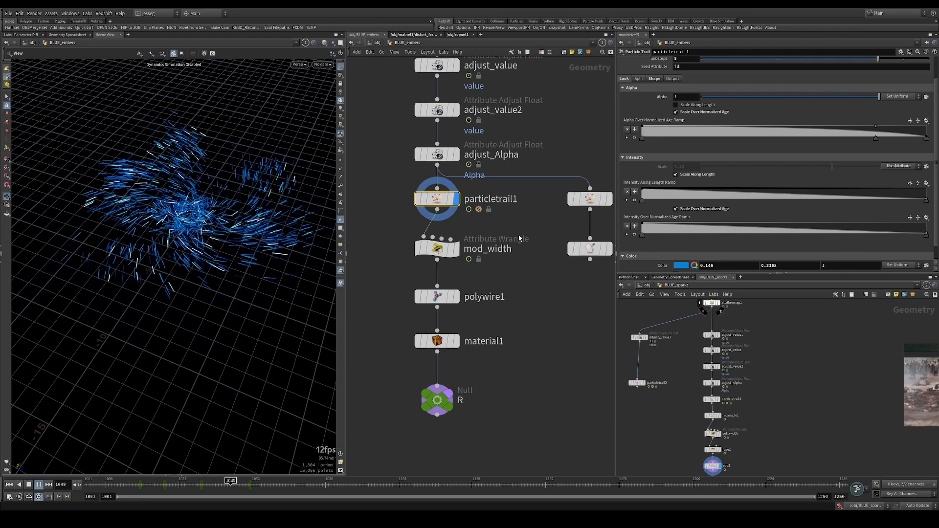
Examine the mod_width wrangle code and ramp, and display the polywire1 node
{"action": "left_click", "coordinate": [438, 248]}
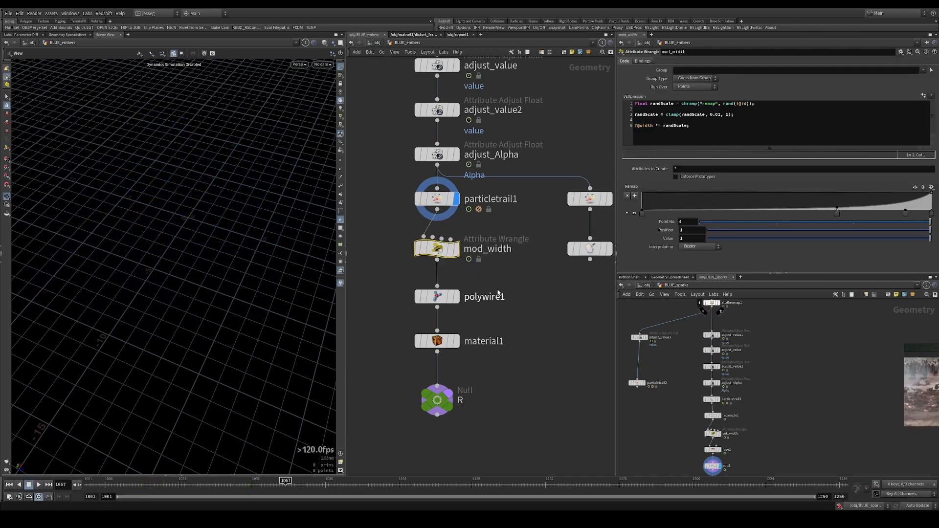
{"action": "middle_click_drag", "start_coordinate": [499, 274], "coordinate": [526, 220]}
{"action": "scroll", "coordinate": [521, 216], "scroll_direction": "down", "scroll_amount": 3}
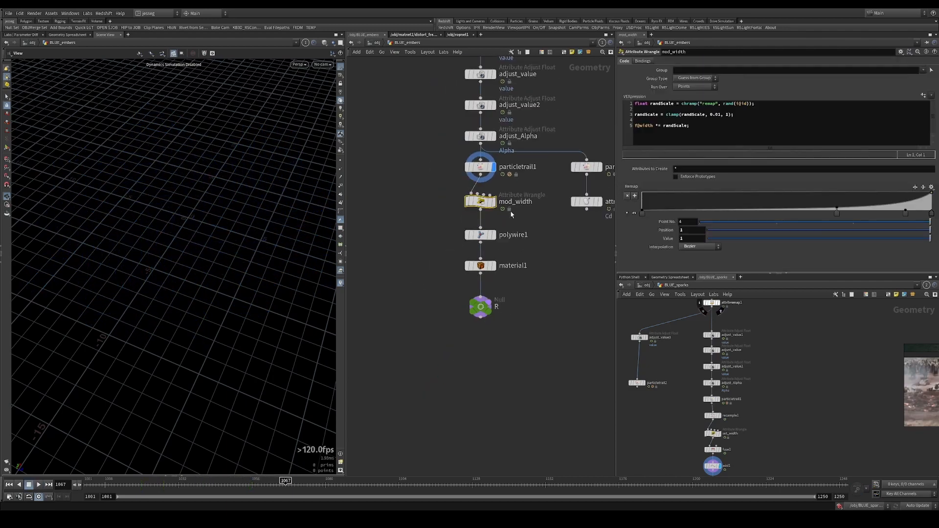
{"action": "scroll", "coordinate": [441, 235], "scroll_direction": "down", "scroll_amount": 1}
{"action": "left_click", "coordinate": [467, 237]}
{"action": "key", "text": "r"}
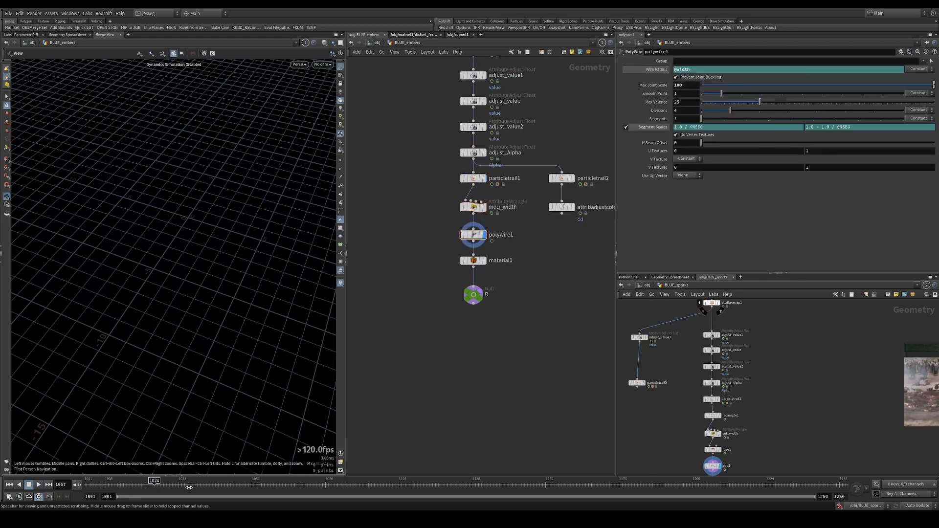
Display particletrail1 again and view its trails from a low angle with the surrounding scene at frame 1024
{"action": "left_click", "coordinate": [155, 485]}
{"action": "left_click", "coordinate": [473, 178]}
{"action": "key", "text": "r"}
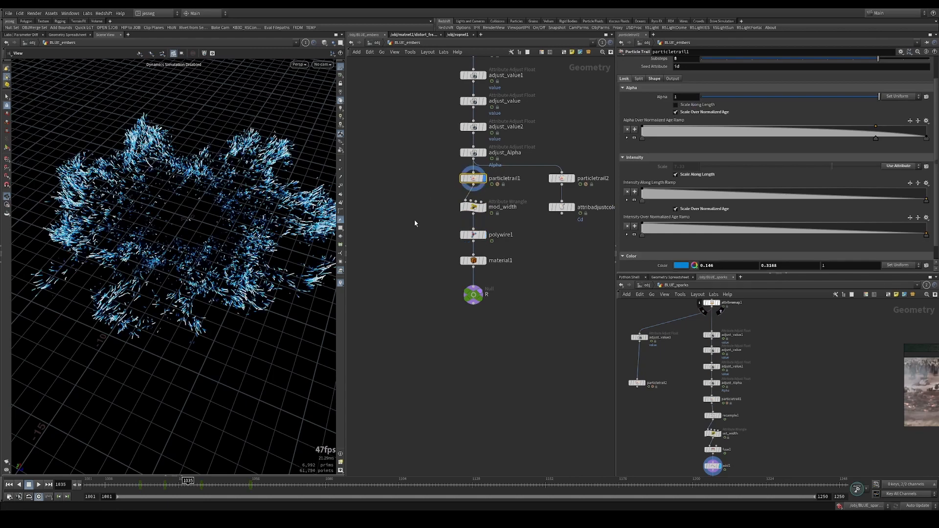
{"action": "left_click_drag", "start_coordinate": [220, 289], "coordinate": [210, 230], "text": "alt"}
{"action": "left_click", "coordinate": [333, 42]}
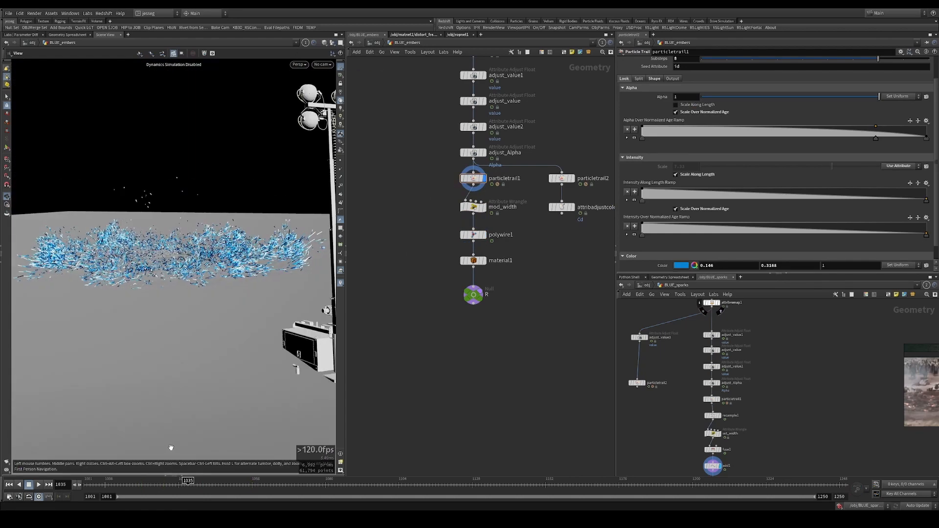
{"action": "mouse_move", "coordinate": [161, 481]}
{"action": "left_mouse_down"}
{"action": "mouse_move", "coordinate": [137, 481]}
{"action": "mouse_move", "coordinate": [154, 481]}
{"action": "left_mouse_up"}
Review the whole BLUE_embers network and look through the Quick Setups of pyroscatterfromburst1
{"action": "scroll", "coordinate": [454, 221], "scroll_direction": "down", "scroll_amount": 1}
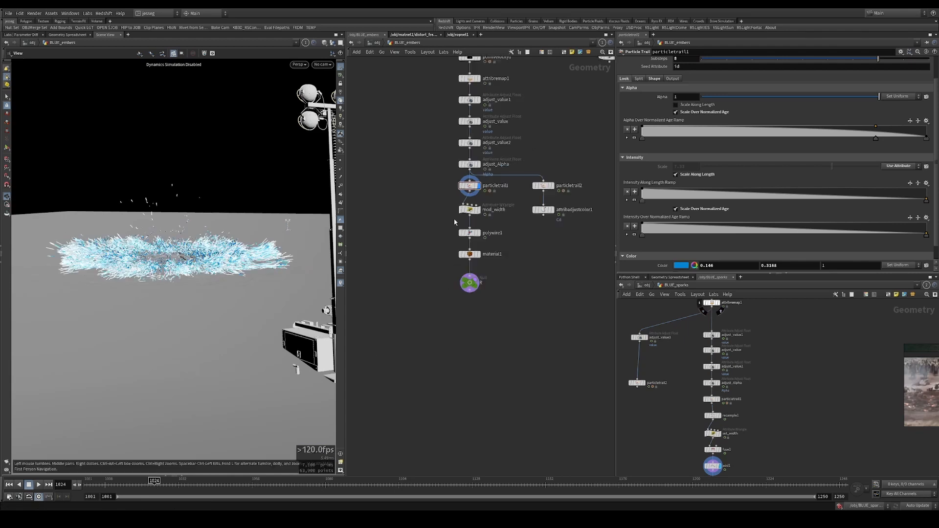
{"action": "scroll", "coordinate": [455, 221], "scroll_direction": "down", "scroll_amount": 3}
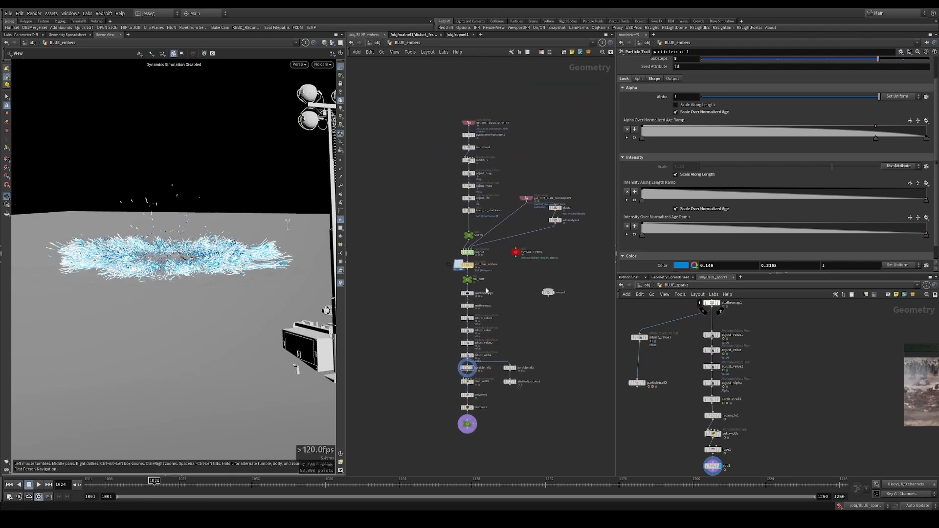
{"action": "mouse_move", "coordinate": [444, 205]}
{"action": "middle_mouse_down"}
{"action": "mouse_move", "coordinate": [463, 167]}
{"action": "mouse_move", "coordinate": [453, 191]}
{"action": "middle_mouse_up"}
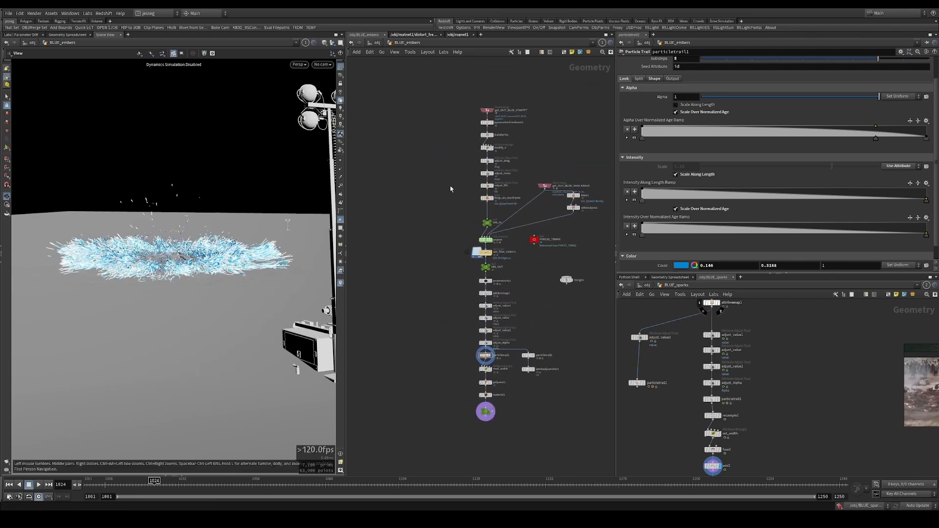
{"action": "scroll", "coordinate": [470, 117], "scroll_direction": "up", "scroll_amount": 3}
{"action": "left_click", "coordinate": [499, 126]}
{"action": "left_click_drag", "start_coordinate": [482, 124], "coordinate": [482, 124]}
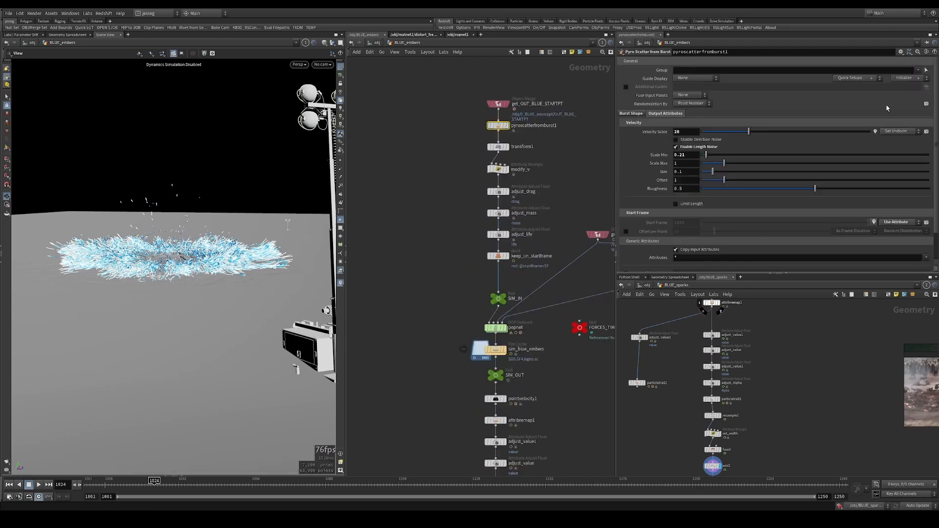
{"action": "left_click", "coordinate": [854, 78]}
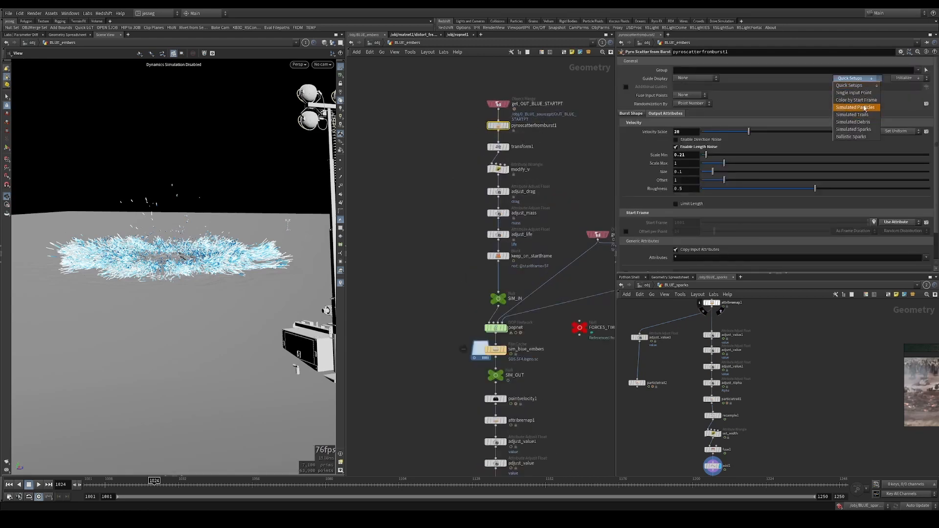
{"action": "left_click", "coordinate": [563, 172]}
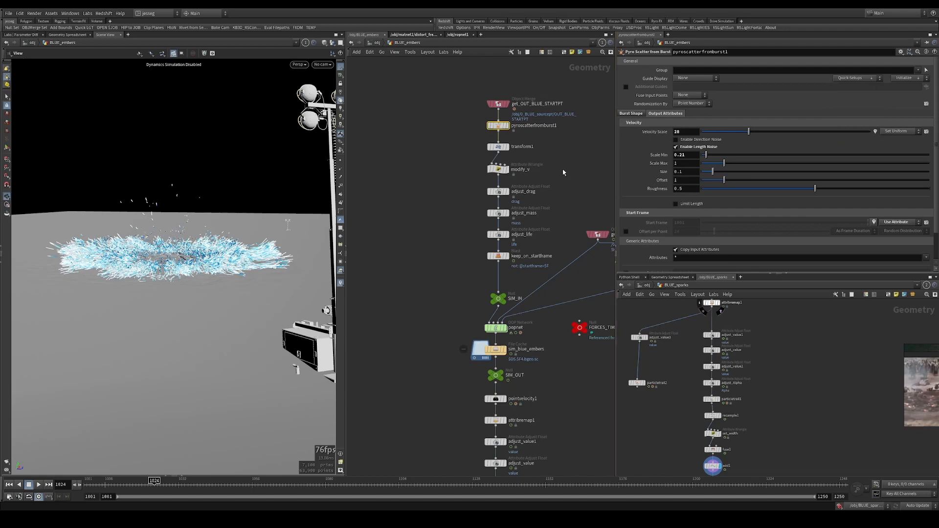
Examine the Shape settings of particletrail1 and scrub to frame 1056 to check the animated length and width
{"action": "middle_click_drag", "start_coordinate": [535, 435], "coordinate": [524, 303]}
{"action": "scroll", "coordinate": [524, 303], "scroll_direction": "down", "scroll_amount": 3}
{"action": "scroll", "coordinate": [499, 367], "scroll_direction": "up", "scroll_amount": 5}
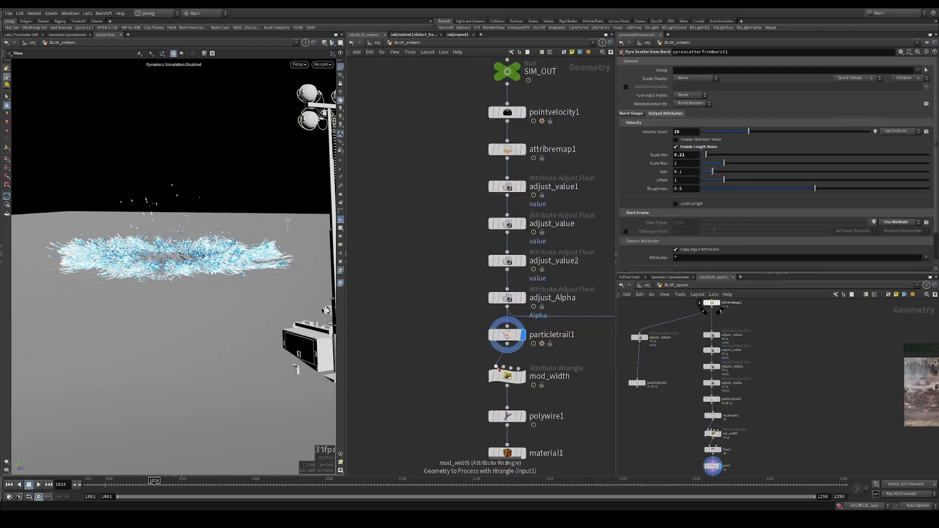
{"action": "left_click", "coordinate": [482, 333]}
{"action": "middle_click_drag", "start_coordinate": [450, 310], "coordinate": [430, 207]}
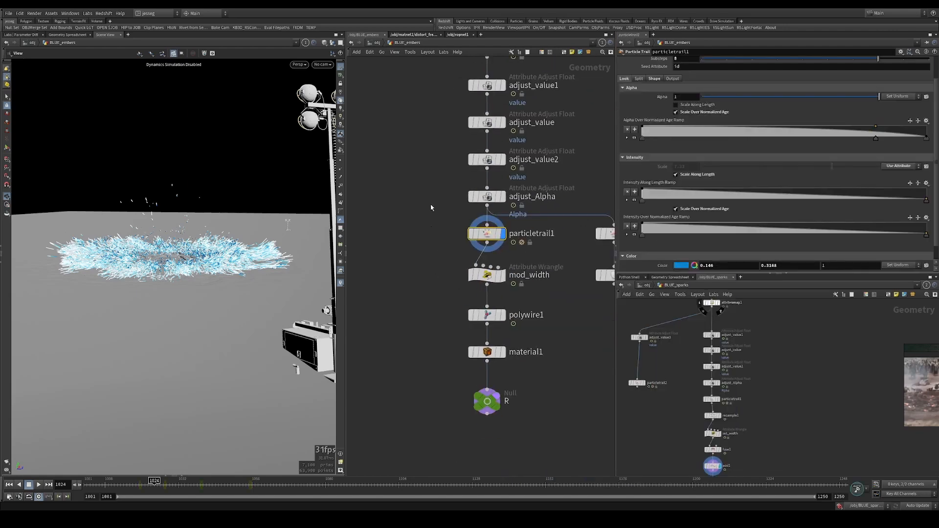
{"action": "left_click", "coordinate": [658, 79]}
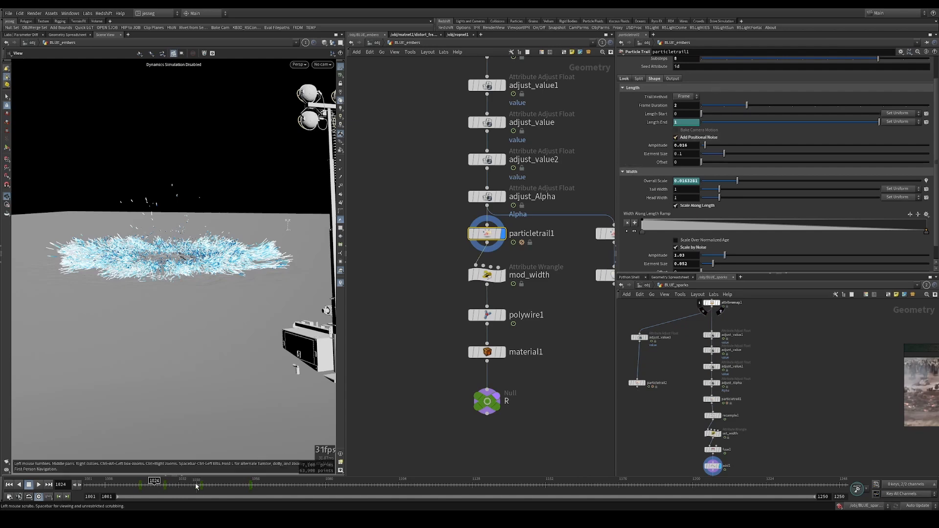
{"action": "left_click_drag", "start_coordinate": [195, 485], "coordinate": [207, 487]}
{"action": "left_click_drag", "start_coordinate": [213, 489], "coordinate": [252, 491]}
{"action": "scroll", "coordinate": [702, 205], "scroll_direction": "down", "scroll_amount": 1}
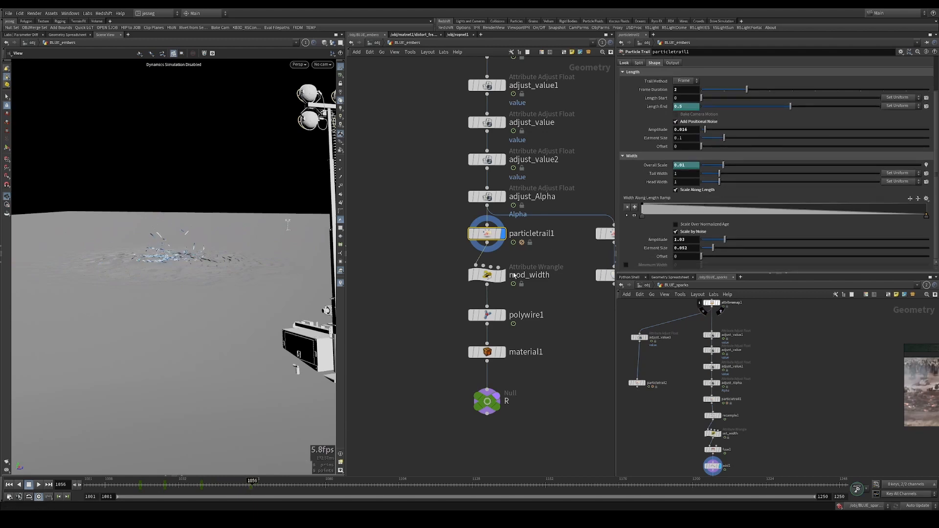
{"action": "middle_click_drag", "start_coordinate": [438, 286], "coordinate": [443, 215]}
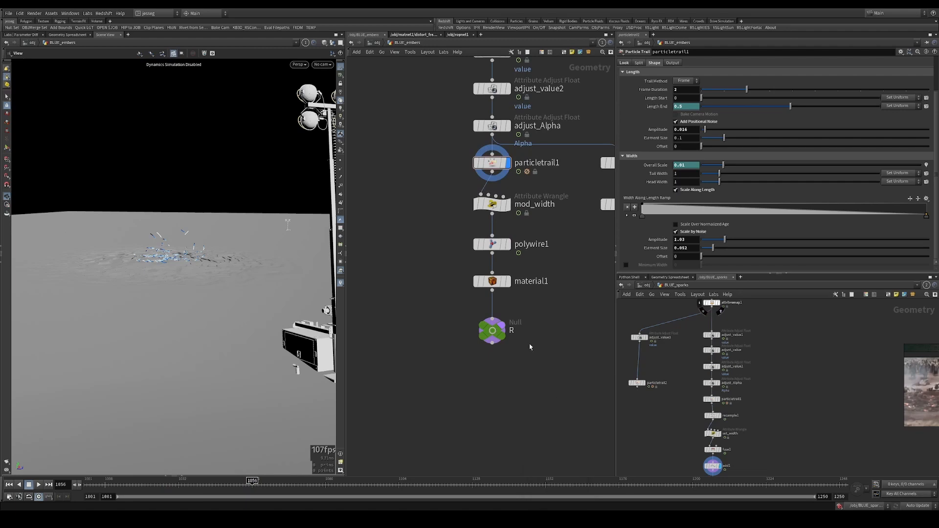
{"action": "left_click", "coordinate": [557, 517]}
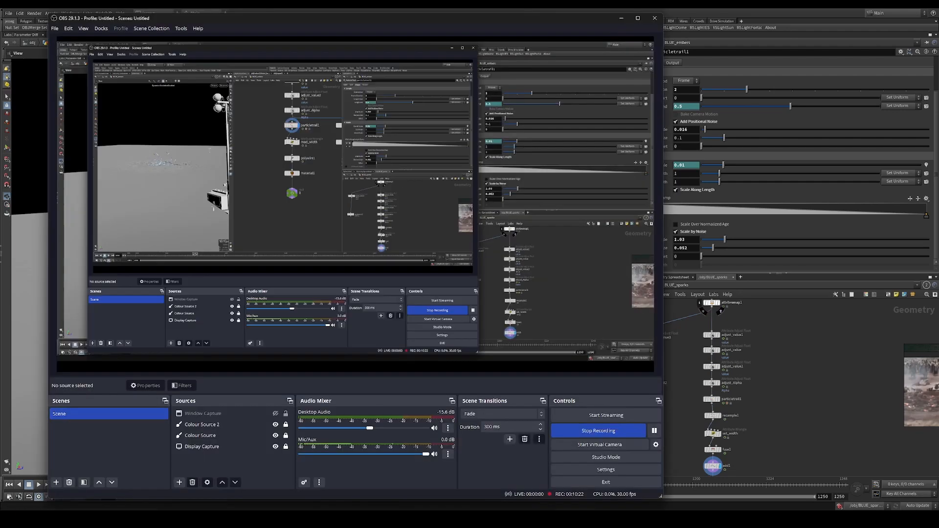